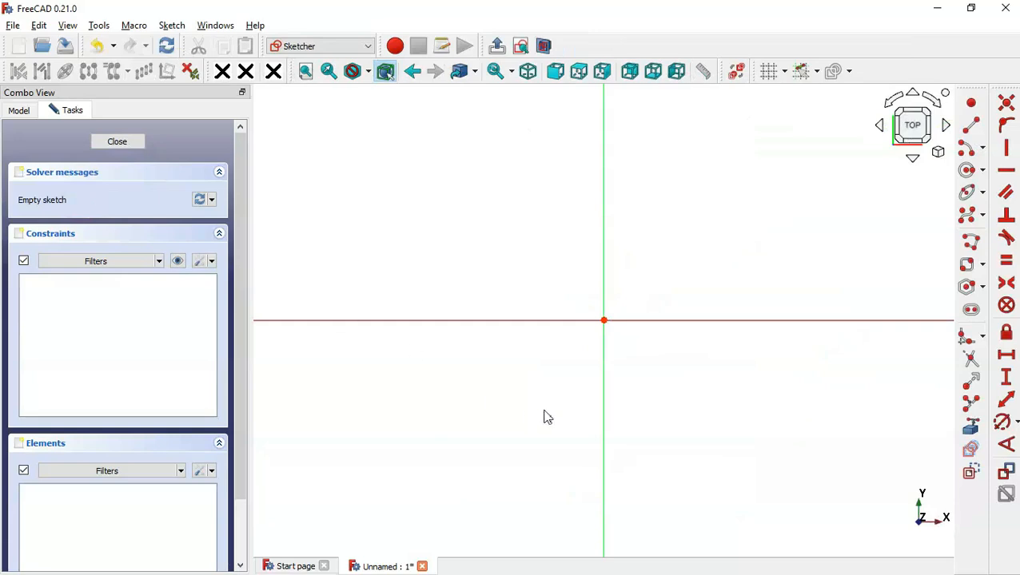
Examine the plate's top view in the reference drawing and sketch a rounded rectangle around the origin.
{"action": "scroll", "coordinate": [659, 479], "scroll_direction": "down", "scroll_amount": 6}
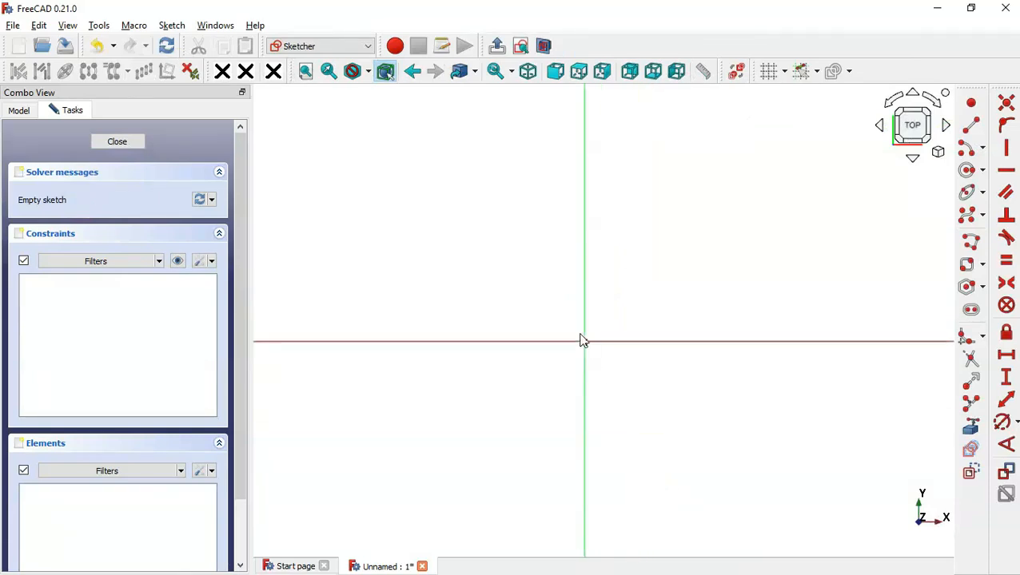
{"action": "scroll", "coordinate": [568, 282], "scroll_direction": "up", "scroll_amount": 1}
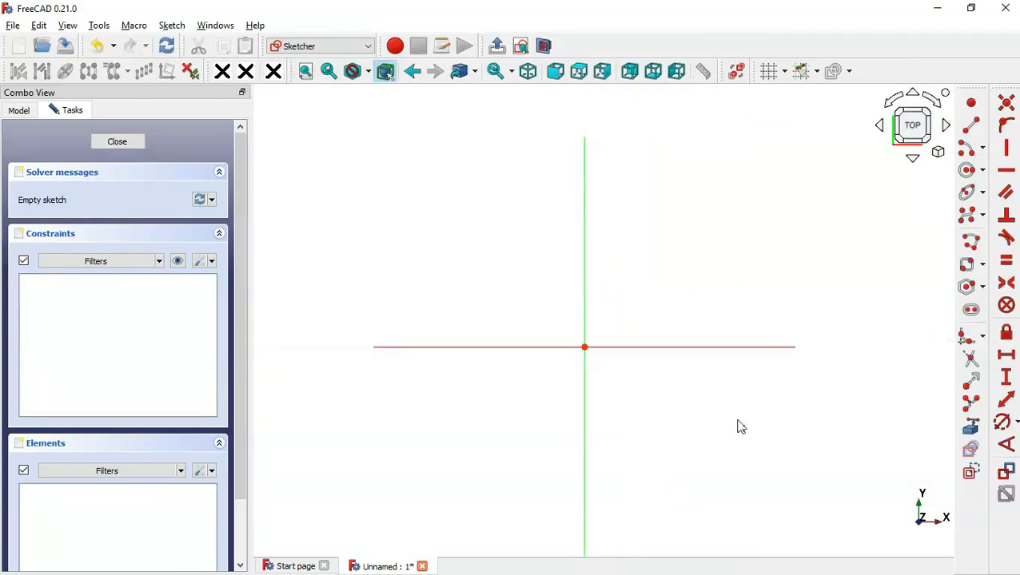
{"action": "key", "text": "alt+Tab"}
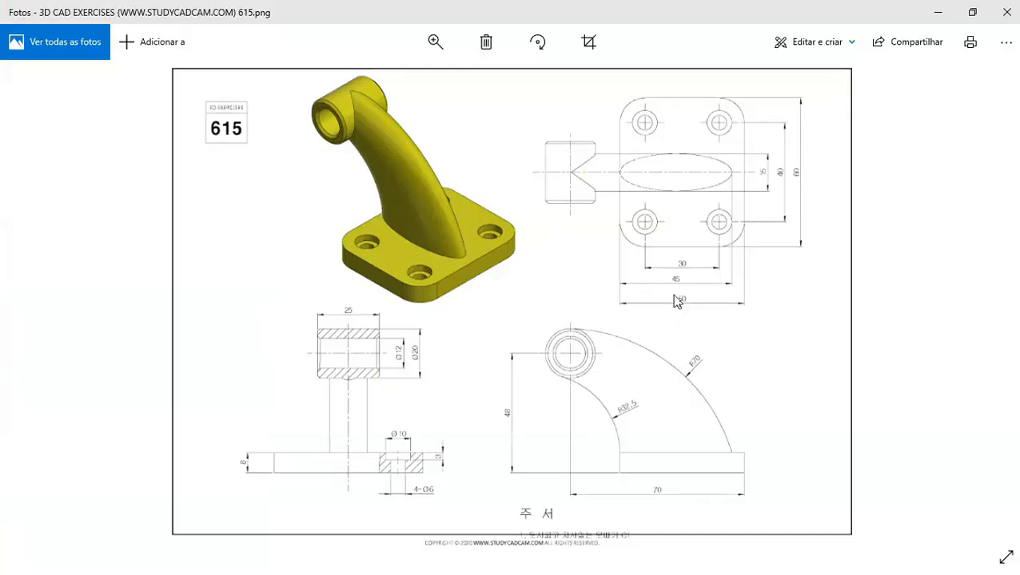
{"action": "double_click", "coordinate": [734, 152]}
{"action": "left_click_drag", "start_coordinate": [731, 150], "coordinate": [719, 228]}
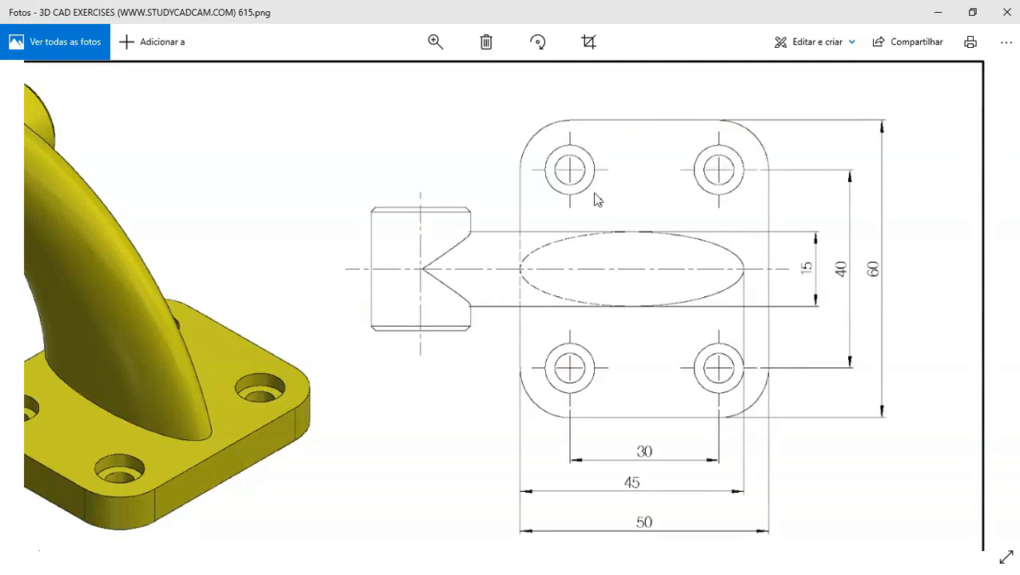
{"action": "key", "text": "alt+Tab"}
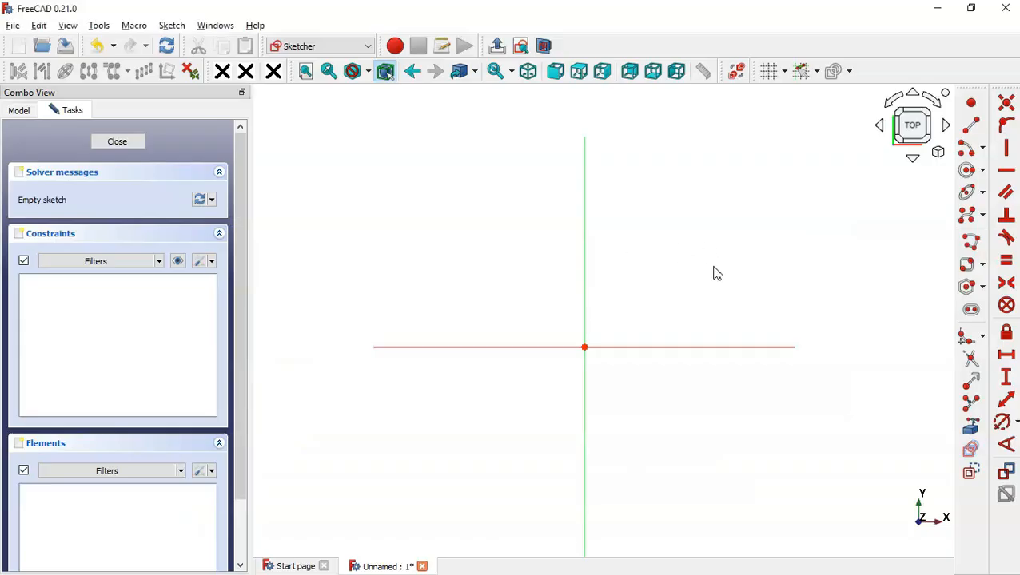
{"action": "left_click", "coordinate": [986, 271]}
{"action": "left_click", "coordinate": [888, 297]}
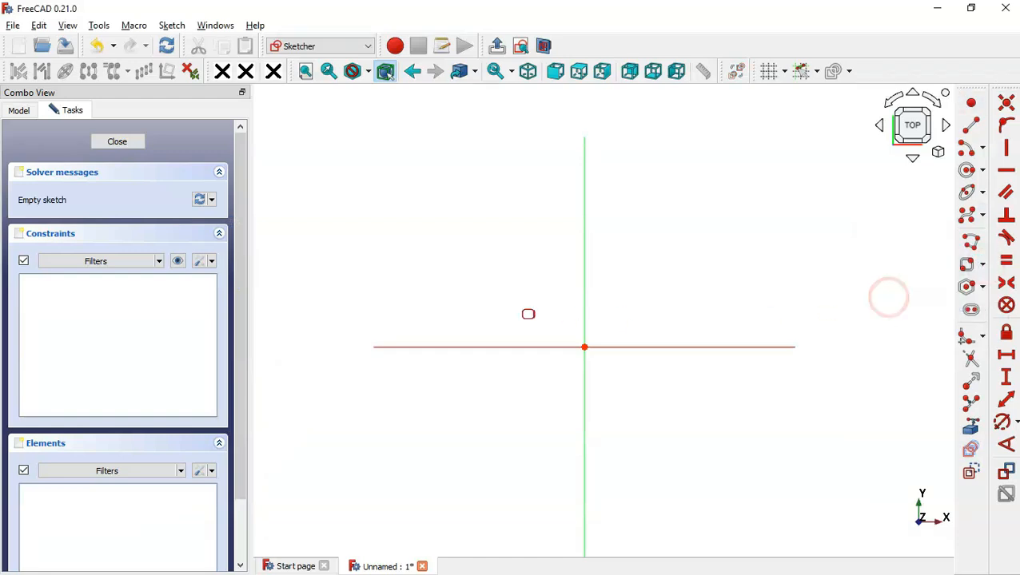
{"action": "left_click", "coordinate": [400, 227]}
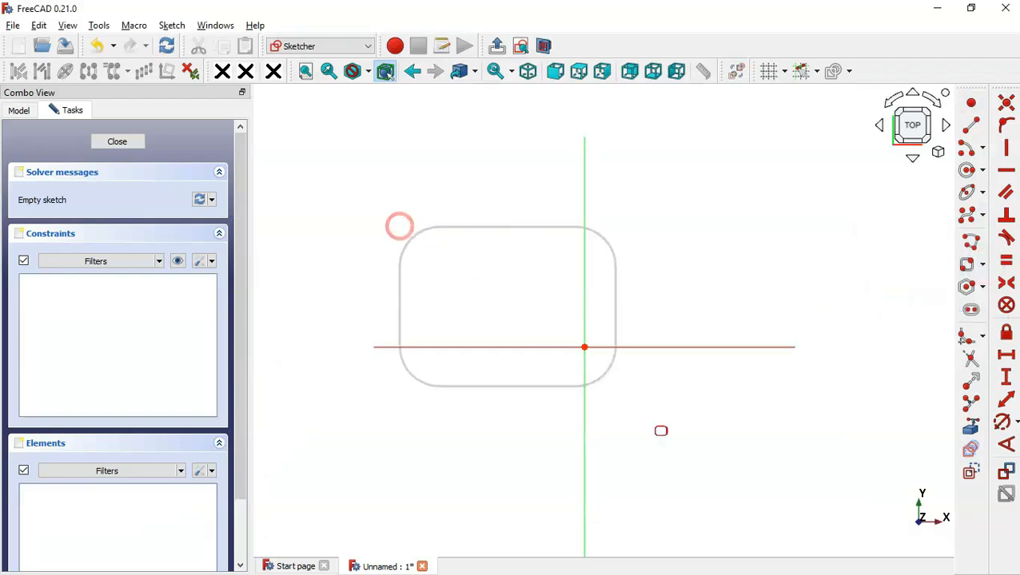
{"action": "left_click", "coordinate": [778, 494]}
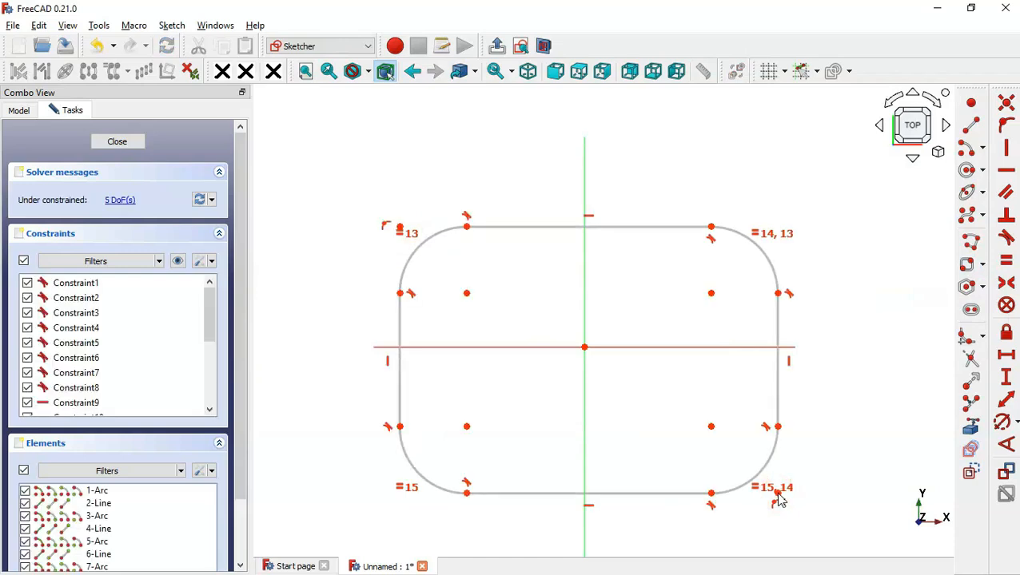
Constrain the upper-right and lower-left corner arc centres symmetric about the sketch origin.
{"action": "left_click", "coordinate": [1007, 283]}
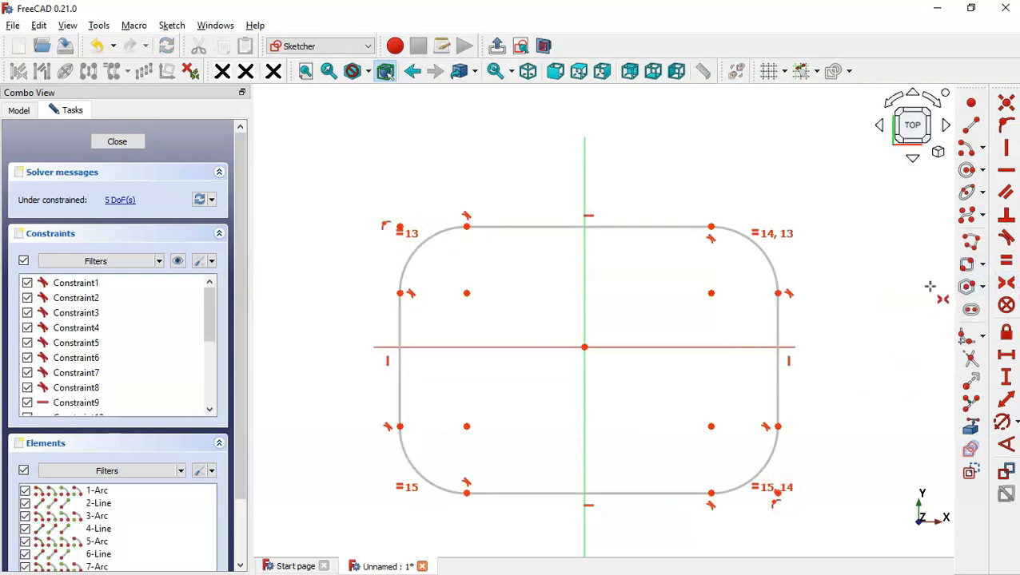
{"action": "left_click", "coordinate": [712, 295]}
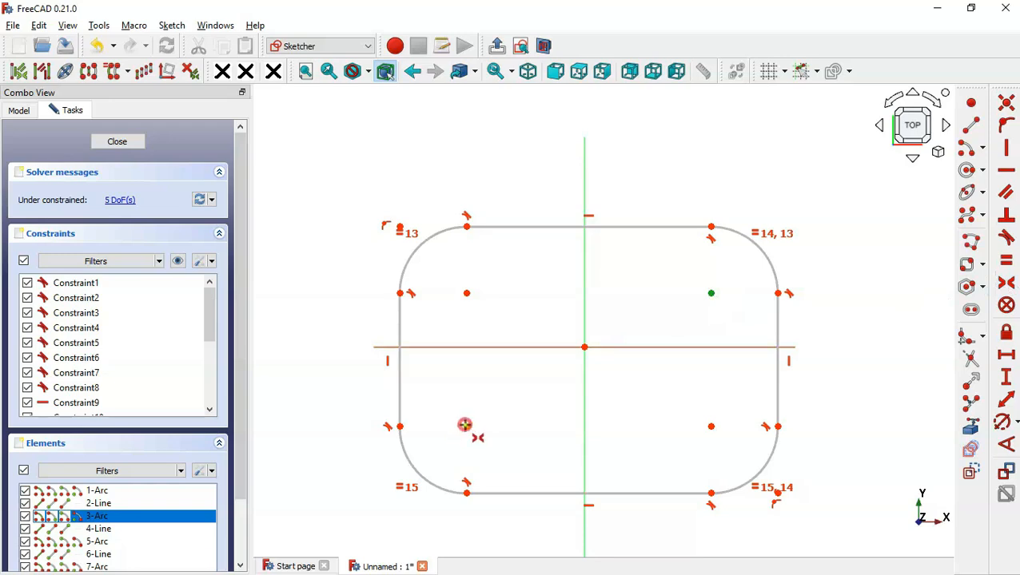
{"action": "left_click", "coordinate": [465, 425]}
{"action": "left_click", "coordinate": [584, 348]}
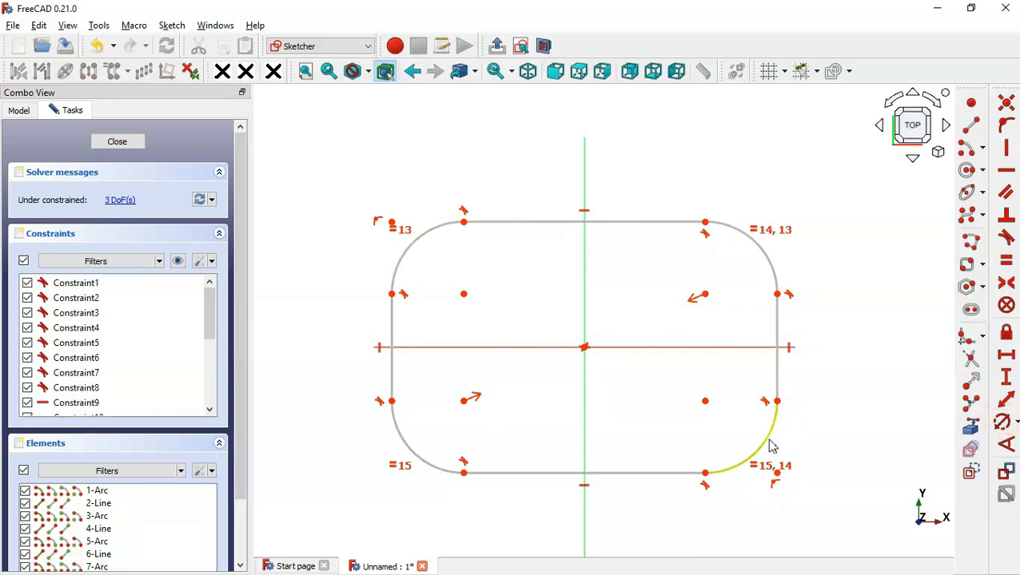
Constrain the lower-right corner arc's radius to 10 mm, consulting the reference drawing for the plate's dimensions.
{"action": "left_click", "coordinate": [1003, 425]}
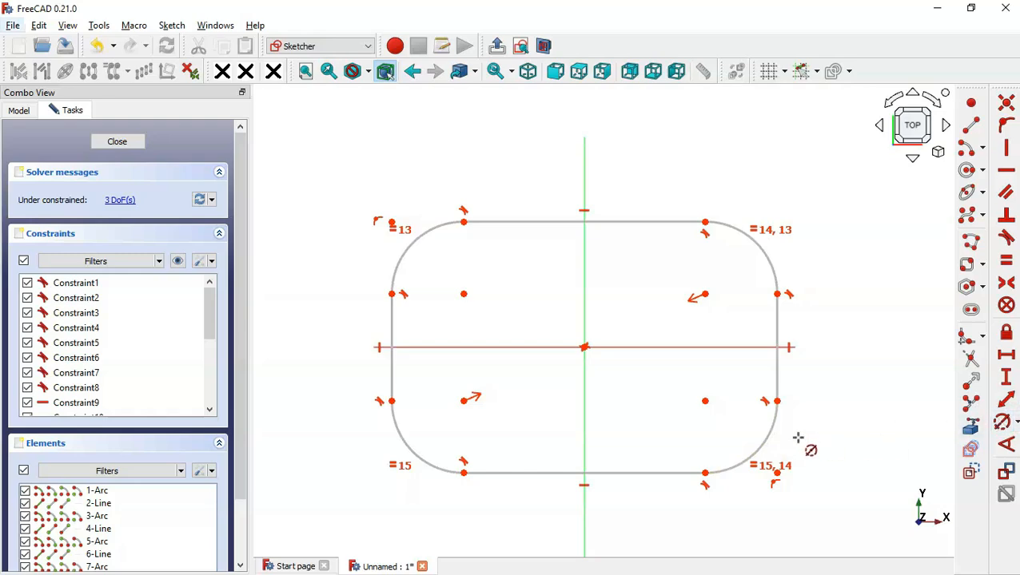
{"action": "left_click", "coordinate": [771, 430]}
{"action": "key", "text": "alt+Tab"}
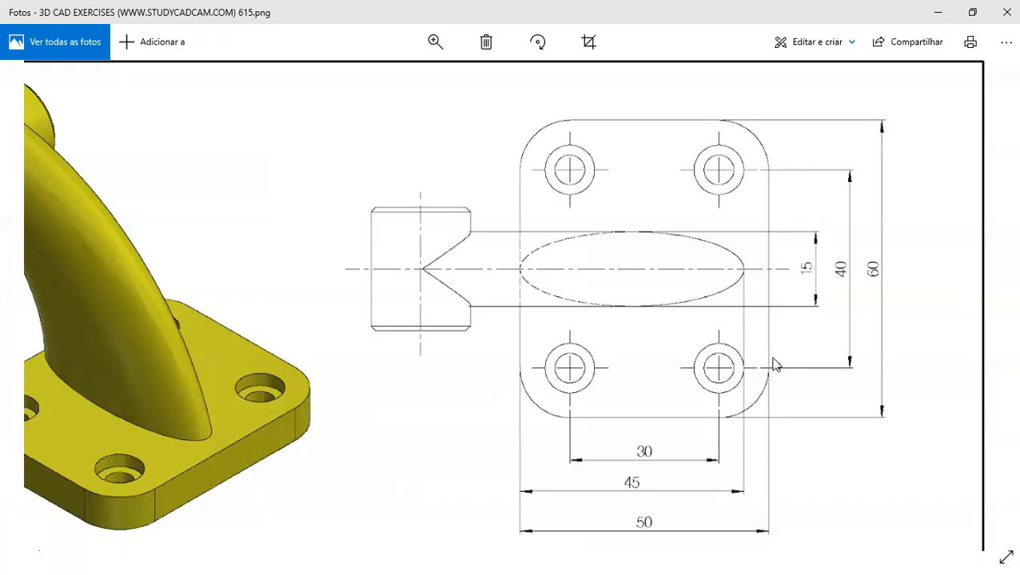
{"action": "left_click_drag", "start_coordinate": [717, 402], "coordinate": [710, 361]}
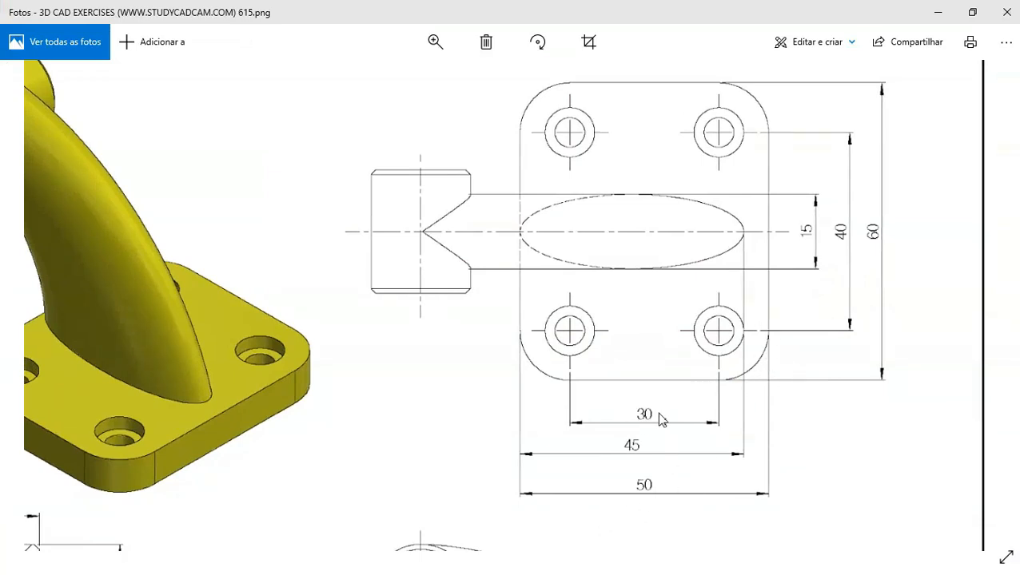
{"action": "key", "text": "alt+Tab"}
{"action": "left_click_drag", "start_coordinate": [865, 446], "coordinate": [838, 440]}
{"action": "type", "text": "1"}
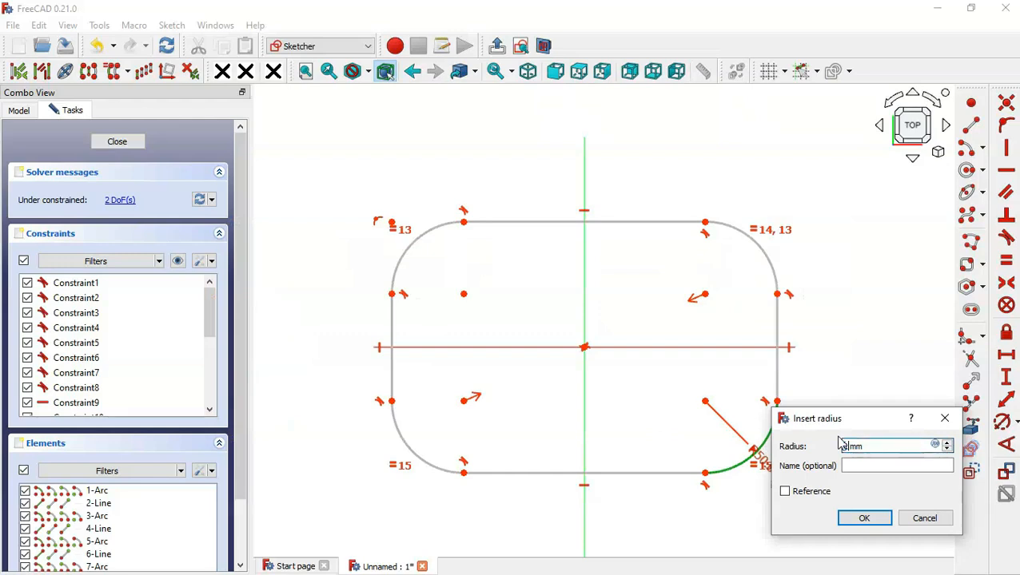
{"action": "type", "text": "0"}
{"action": "key", "text": "Return"}
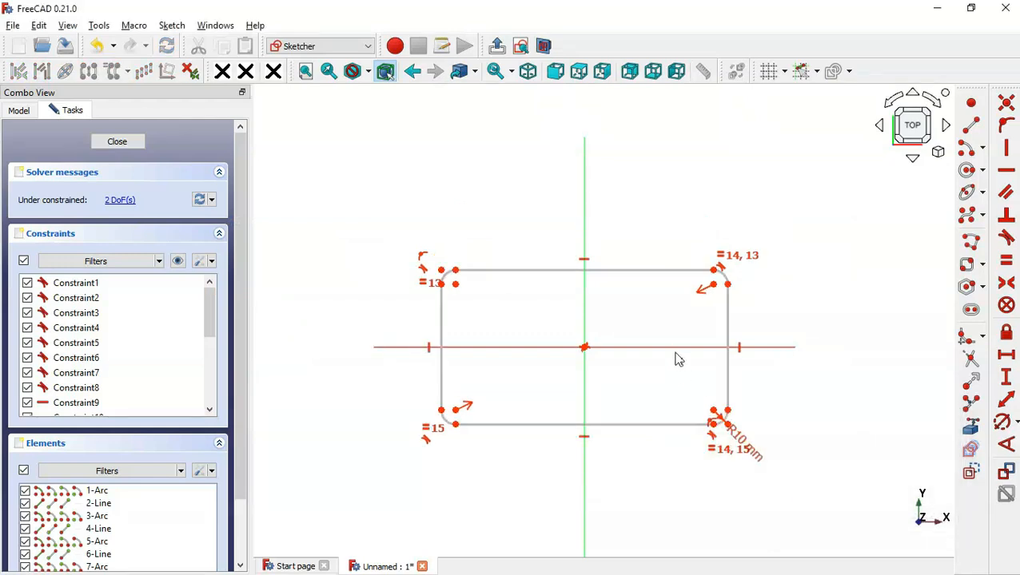
Dimension the rounded rectangle's overall height as 60 mm between its upper and lower edges, following the reference drawing.
{"action": "left_click", "coordinate": [1007, 404]}
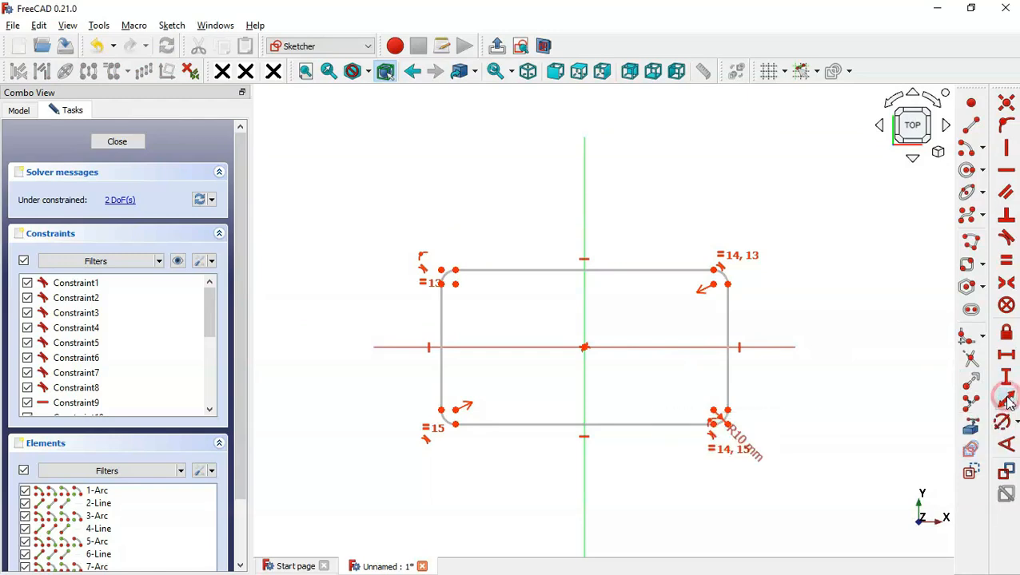
{"action": "scroll", "coordinate": [688, 419], "scroll_direction": "up", "scroll_amount": 1}
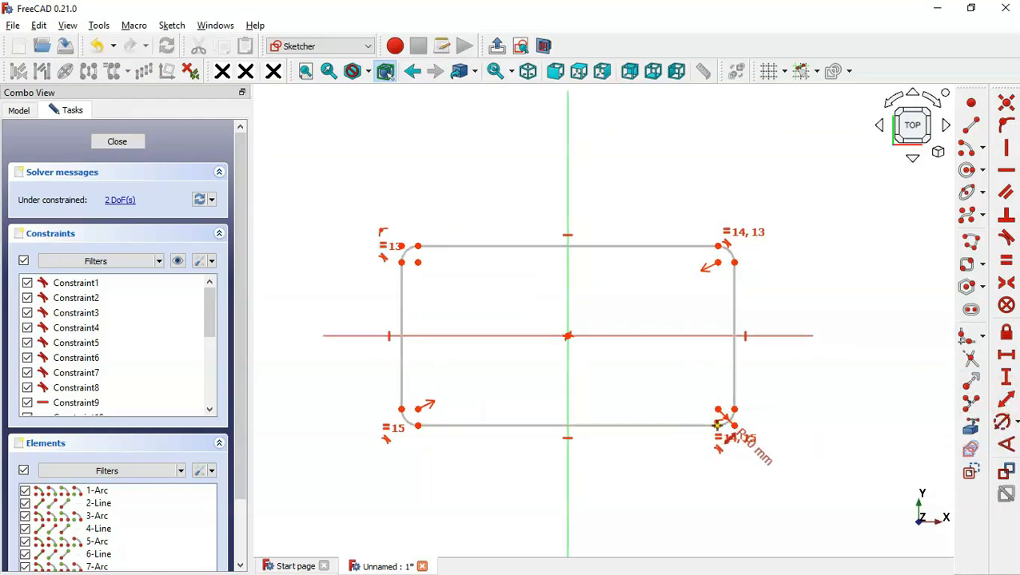
{"action": "left_click", "coordinate": [716, 426]}
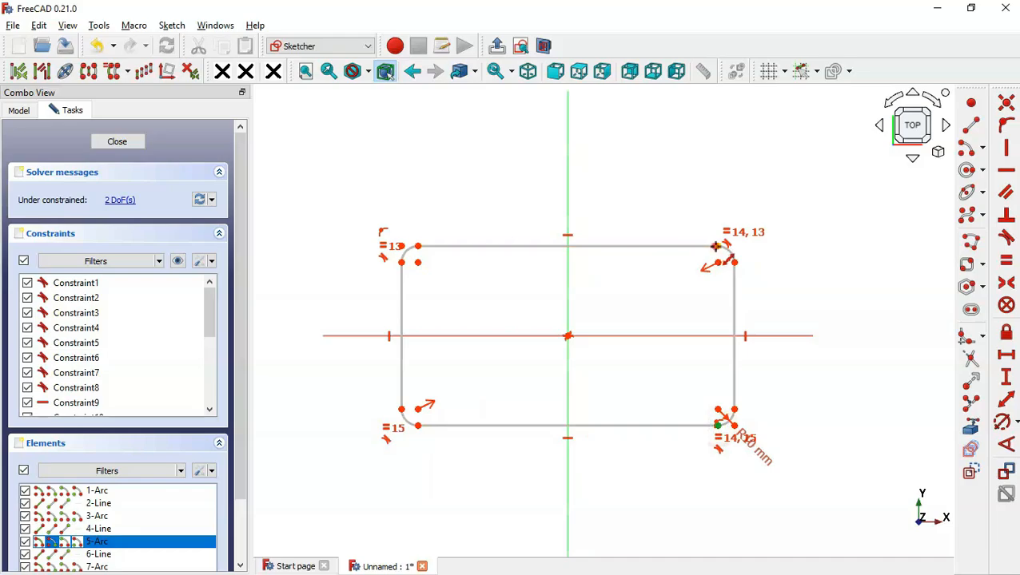
{"action": "left_click", "coordinate": [717, 247]}
{"action": "key", "text": "alt+Tab"}
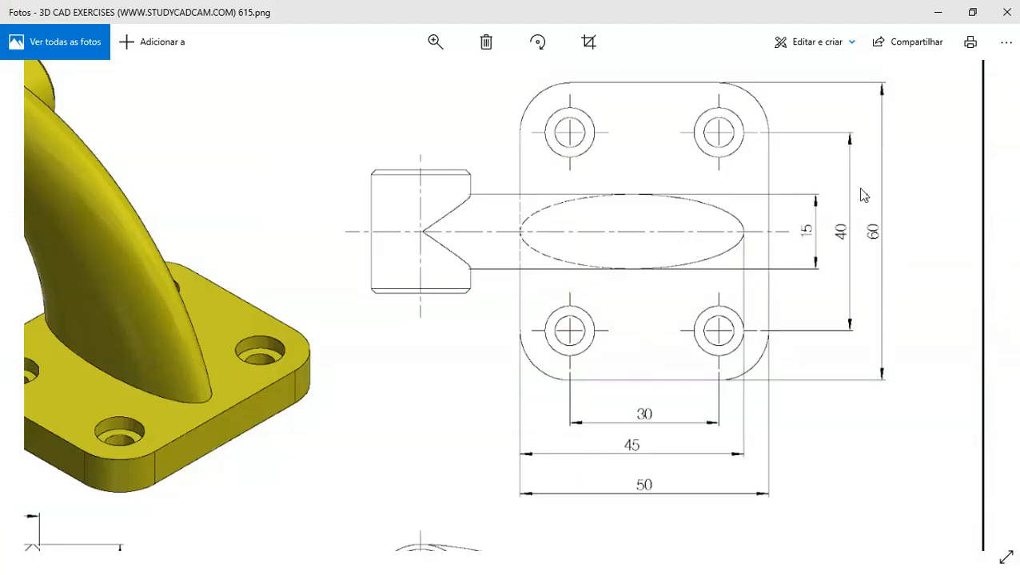
{"action": "key", "text": "alt+Tab"}
{"action": "type", "text": "40"}
{"action": "key", "text": "Return"}
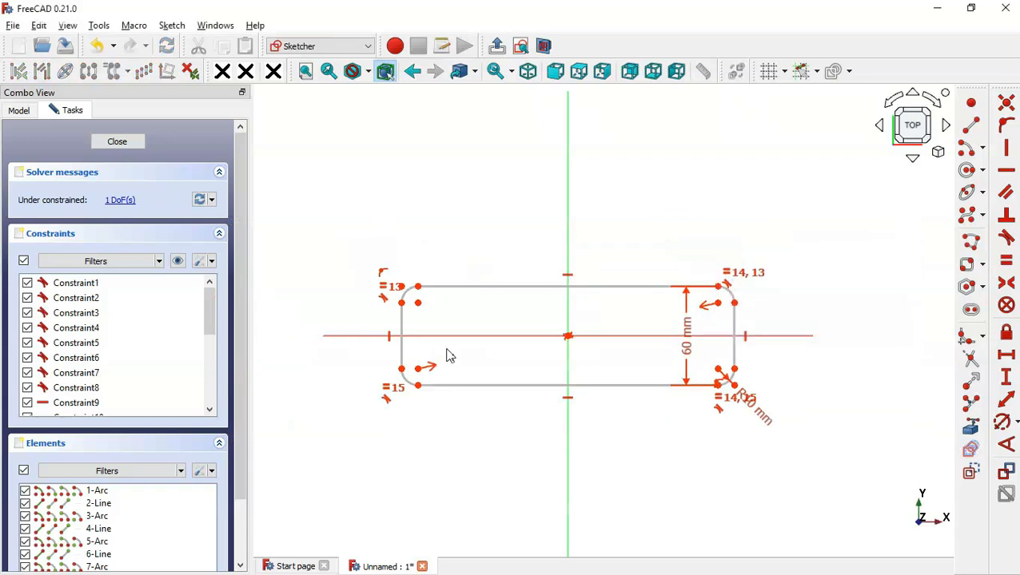
Dimension the rounded rectangle's overall width as 50 mm between its vertical sides, following the reference drawing.
{"action": "left_click", "coordinate": [399, 303]}
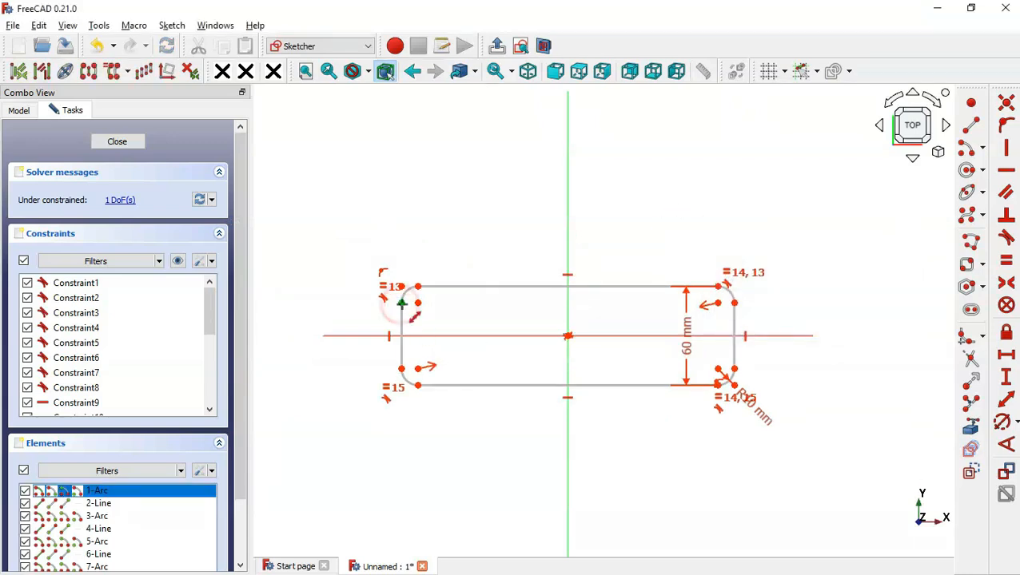
{"action": "left_click", "coordinate": [733, 302]}
{"action": "key", "text": "alt+Tab"}
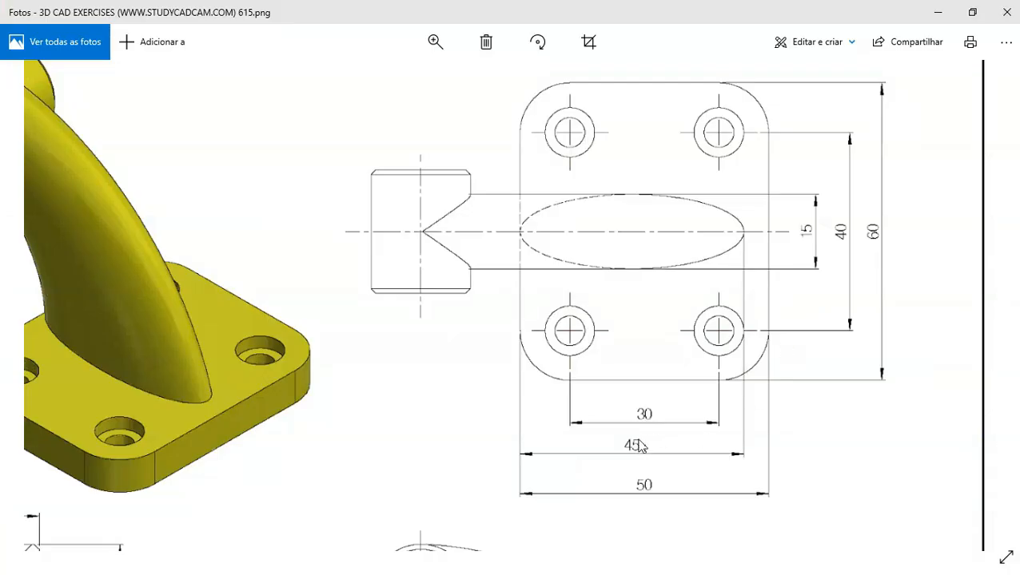
{"action": "key", "text": "alt+Tab"}
{"action": "type", "text": "50"}
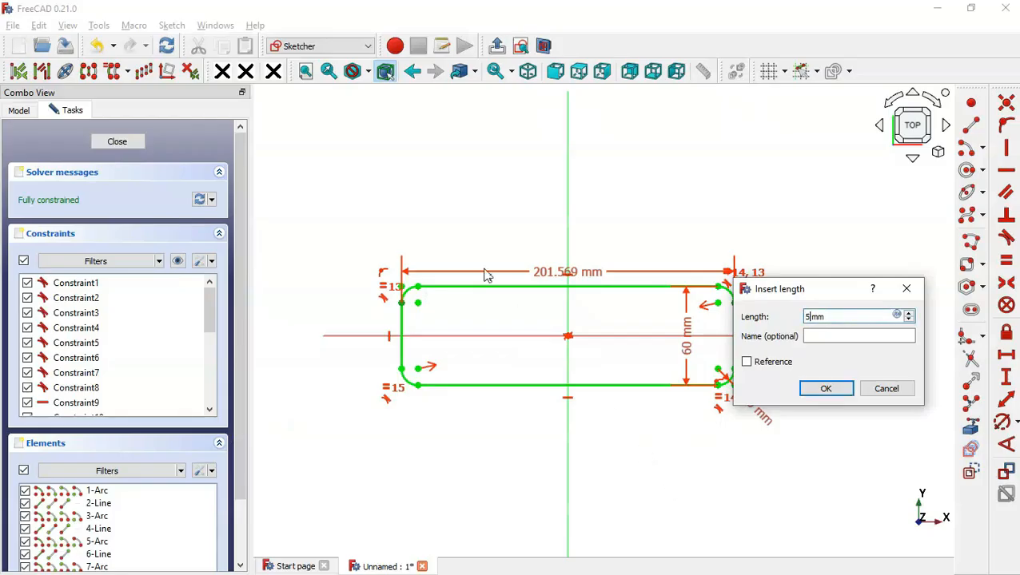
{"action": "key", "text": "Return"}
Hide all the sketch constraints and draw a circle centred on each of the four corner arc centres.
{"action": "scroll", "coordinate": [513, 318], "scroll_direction": "up", "scroll_amount": 3}
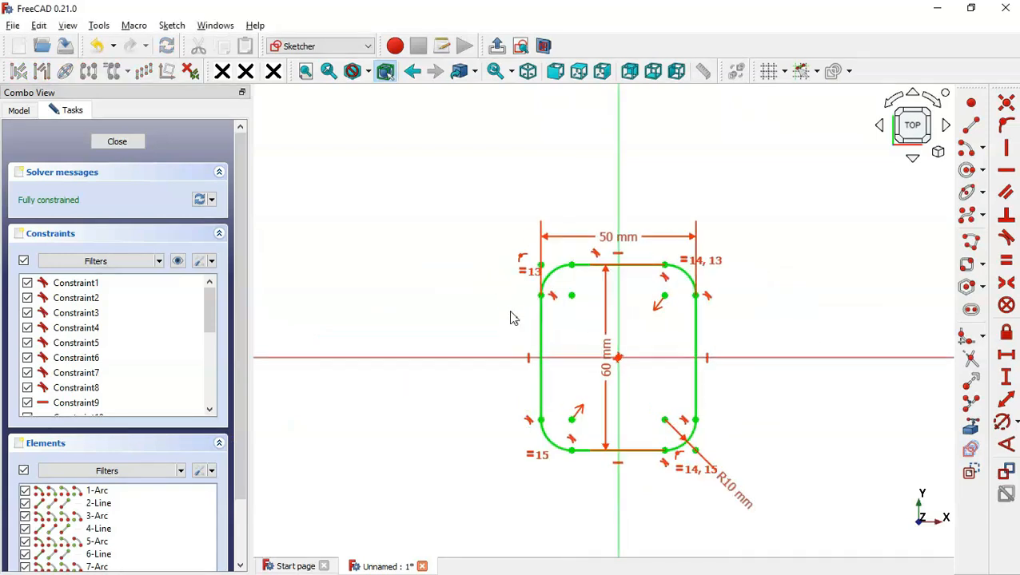
{"action": "left_click", "coordinate": [177, 263]}
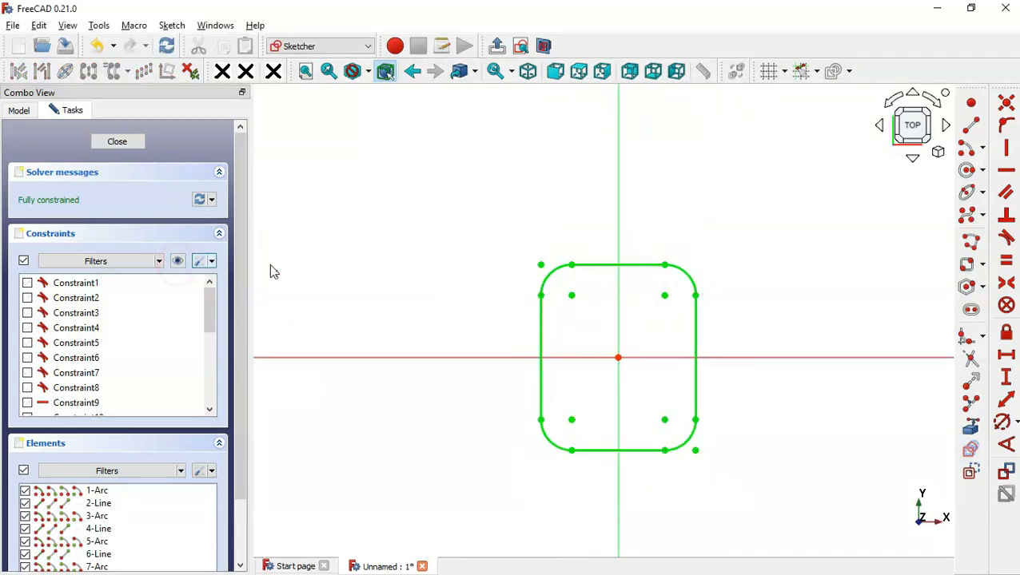
{"action": "scroll", "coordinate": [719, 330], "scroll_direction": "up", "scroll_amount": 1}
{"action": "left_click", "coordinate": [969, 171]}
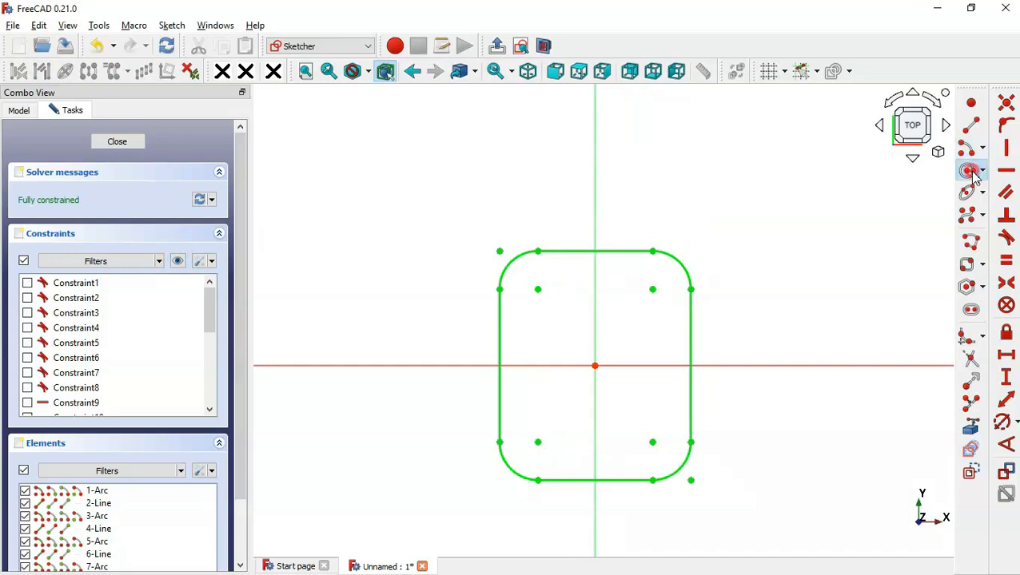
{"action": "left_click", "coordinate": [653, 290]}
{"action": "left_click", "coordinate": [669, 308]}
{"action": "left_click", "coordinate": [538, 289]}
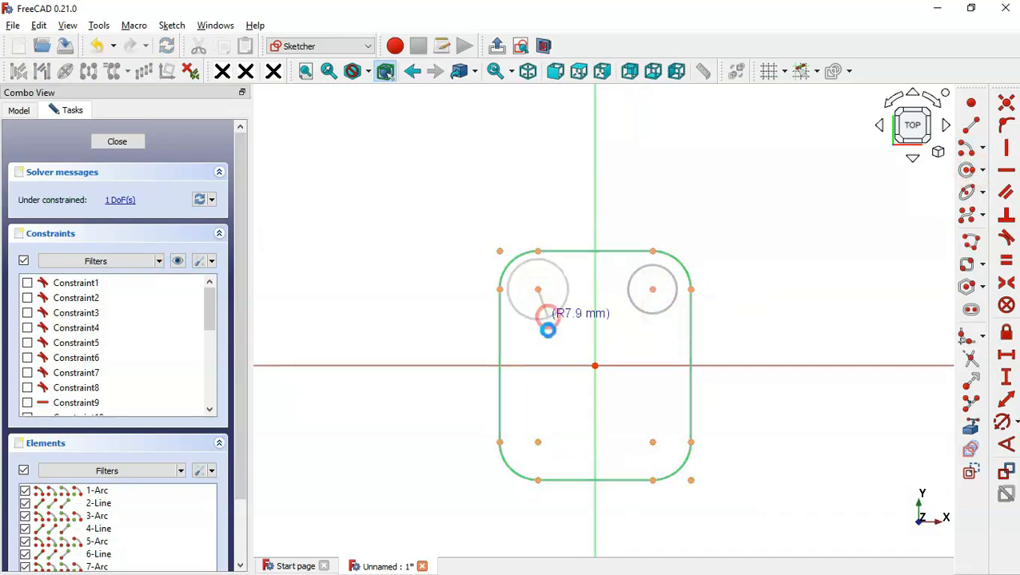
{"action": "left_click", "coordinate": [547, 318]}
{"action": "left_click", "coordinate": [538, 442]}
{"action": "left_click", "coordinate": [556, 457]}
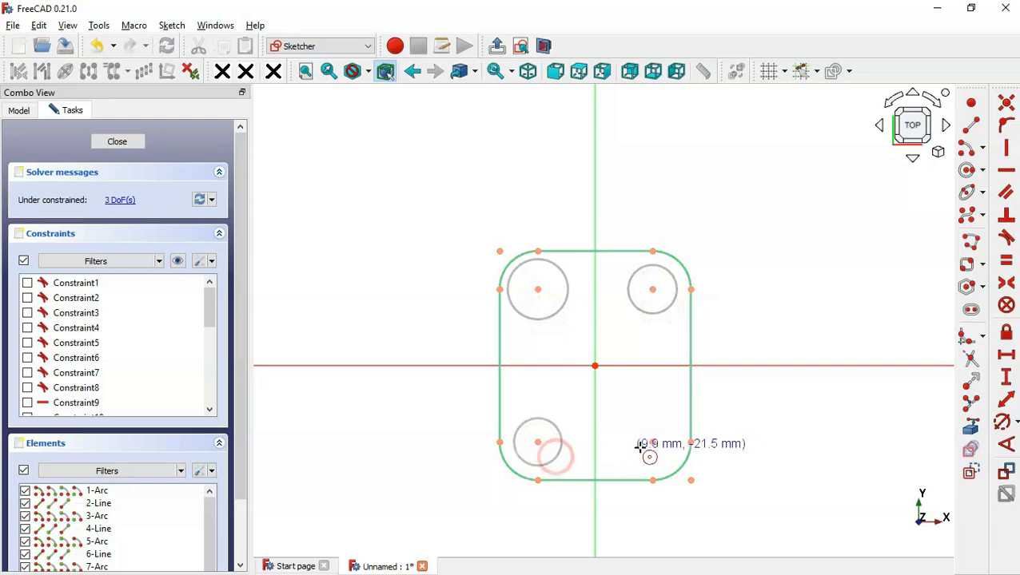
{"action": "left_click", "coordinate": [653, 442]}
{"action": "left_click", "coordinate": [654, 409]}
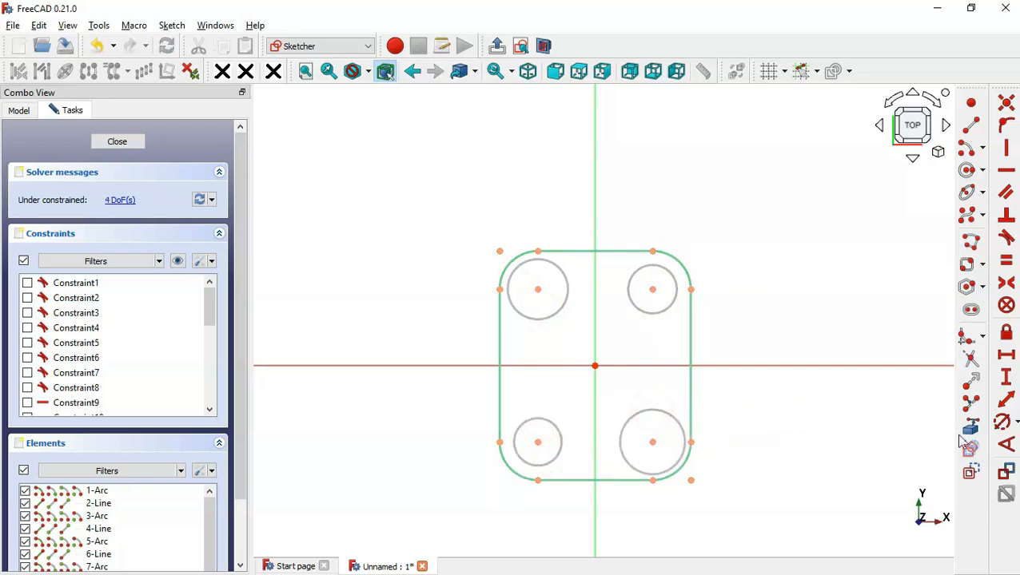
Set the upper-right circle's diameter to 6 mm, taking the hole size from the reference drawing's section view.
{"action": "left_click", "coordinate": [1001, 422]}
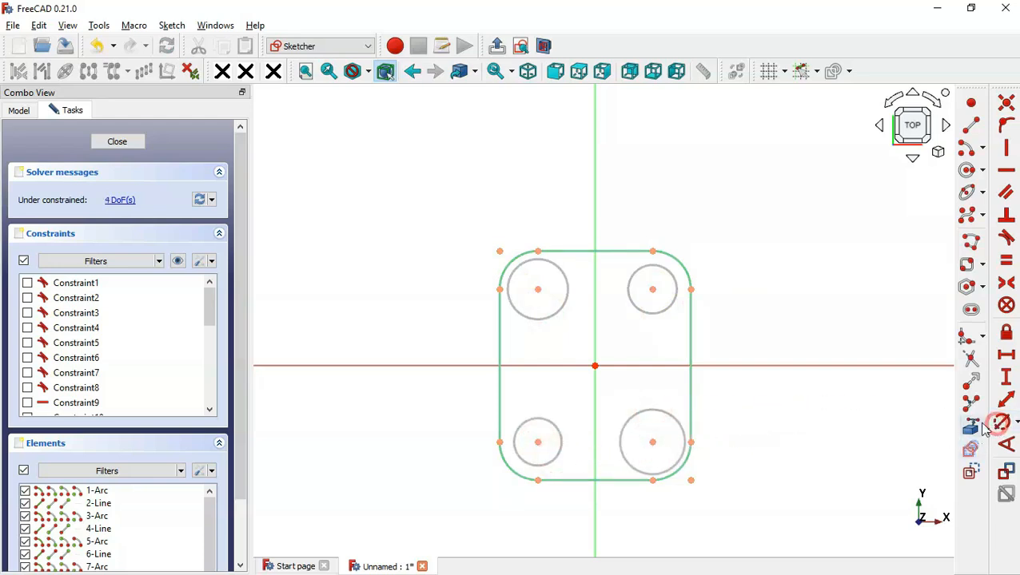
{"action": "left_click", "coordinate": [658, 310]}
{"action": "key", "text": "alt+Tab"}
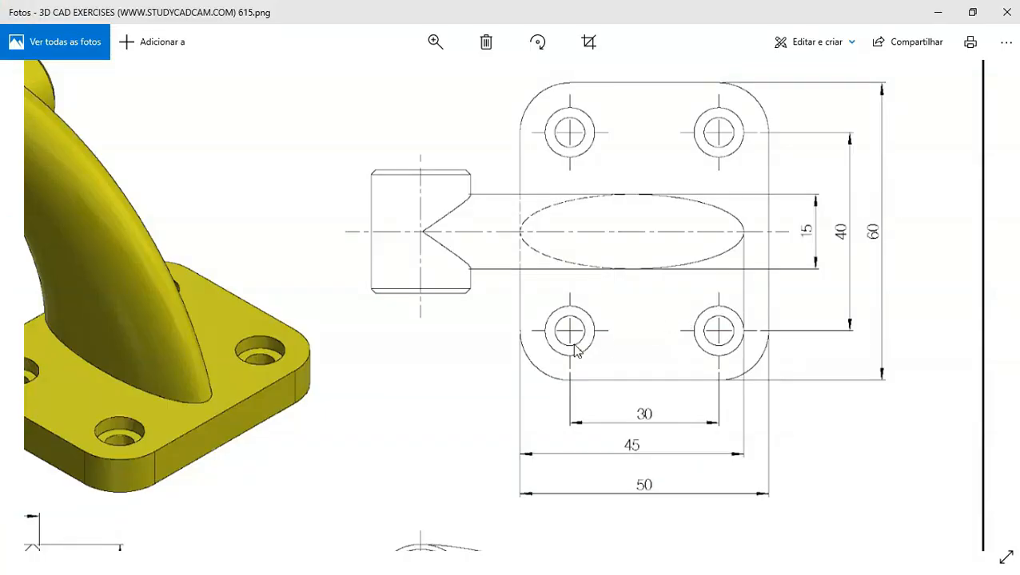
{"action": "scroll", "coordinate": [574, 350], "scroll_direction": "left", "scroll_amount": 5}
{"action": "scroll", "coordinate": [574, 350], "scroll_direction": "down", "scroll_amount": 5}
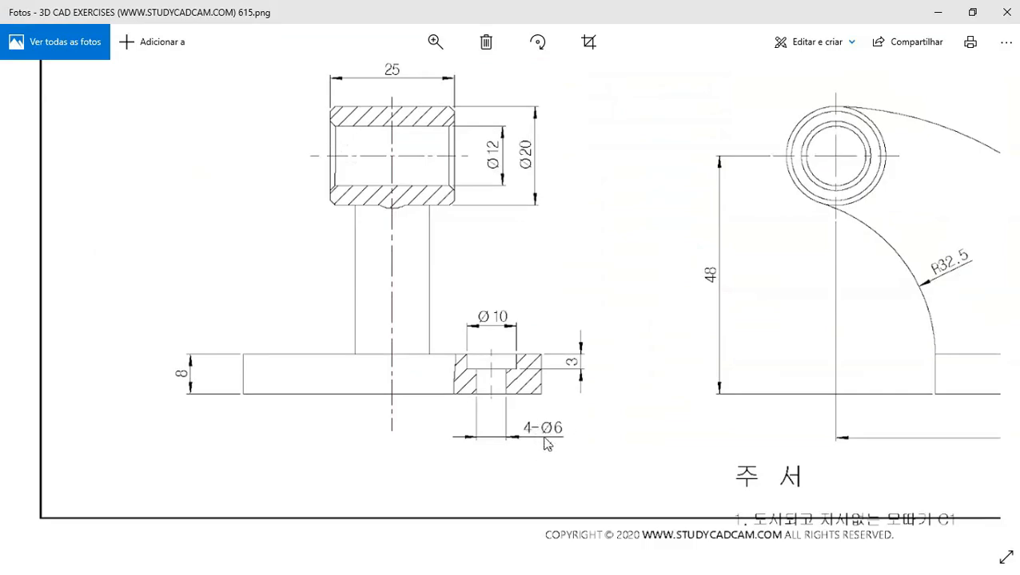
{"action": "key", "text": "alt+Tab"}
{"action": "type", "text": "6"}
{"action": "key", "text": "Return"}
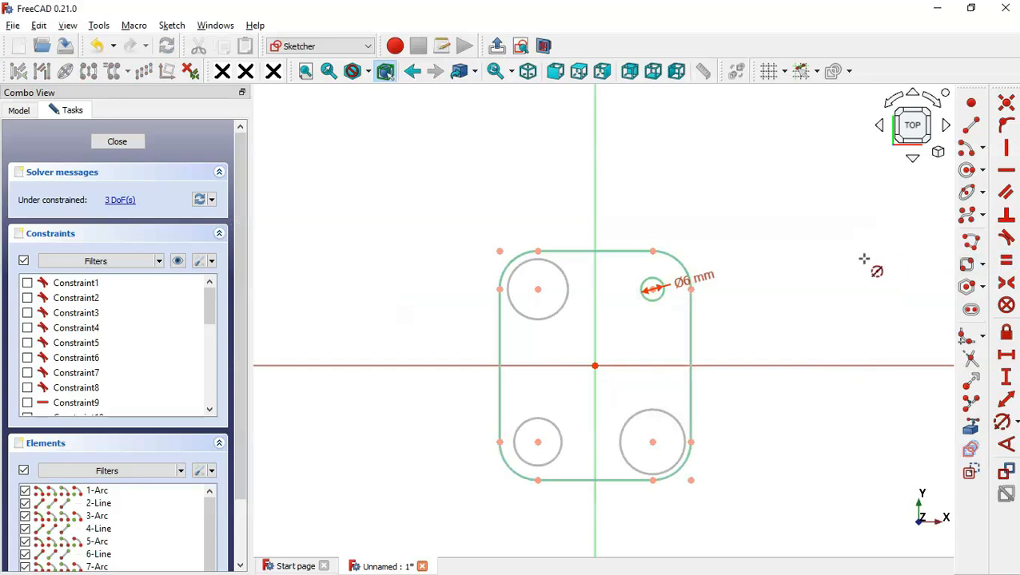
{"action": "right_click", "coordinate": [716, 222]}
Make the four corner hole circles equal in size to the 6 mm circle.
{"action": "left_click", "coordinate": [560, 319]}
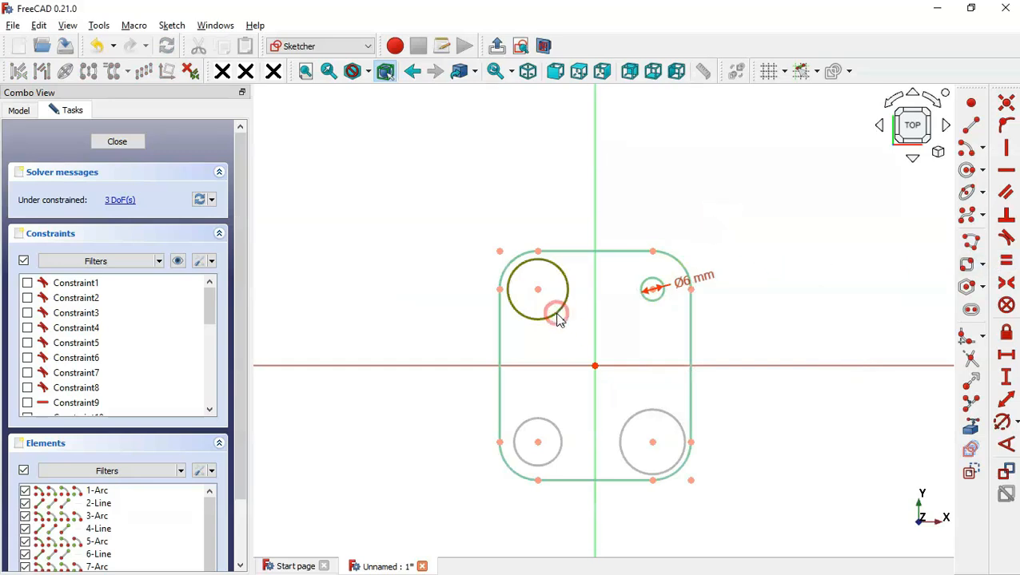
{"action": "left_click", "coordinate": [650, 302]}
{"action": "left_click", "coordinate": [560, 442]}
{"action": "left_click", "coordinate": [642, 421]}
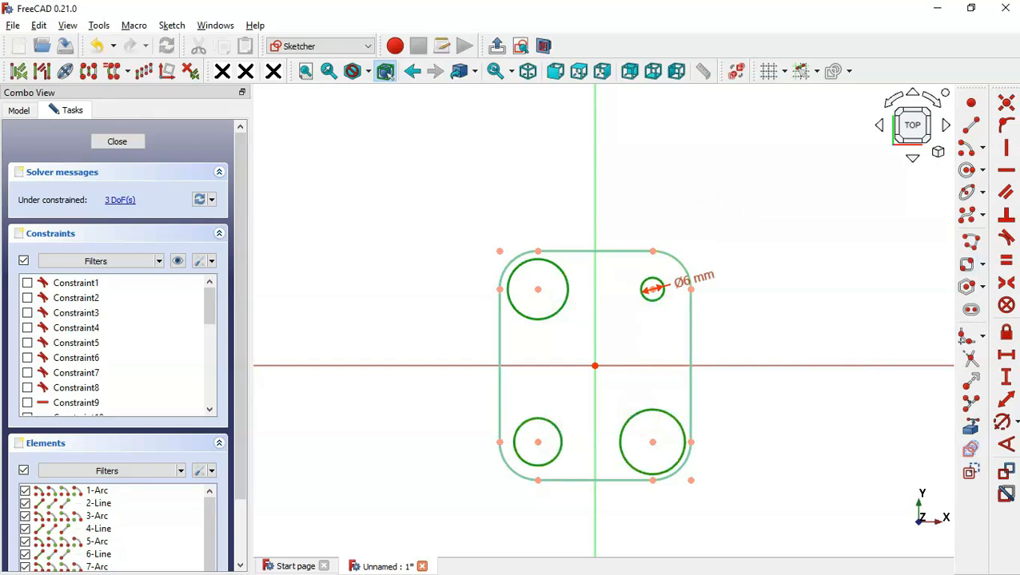
{"action": "left_click", "coordinate": [1006, 260]}
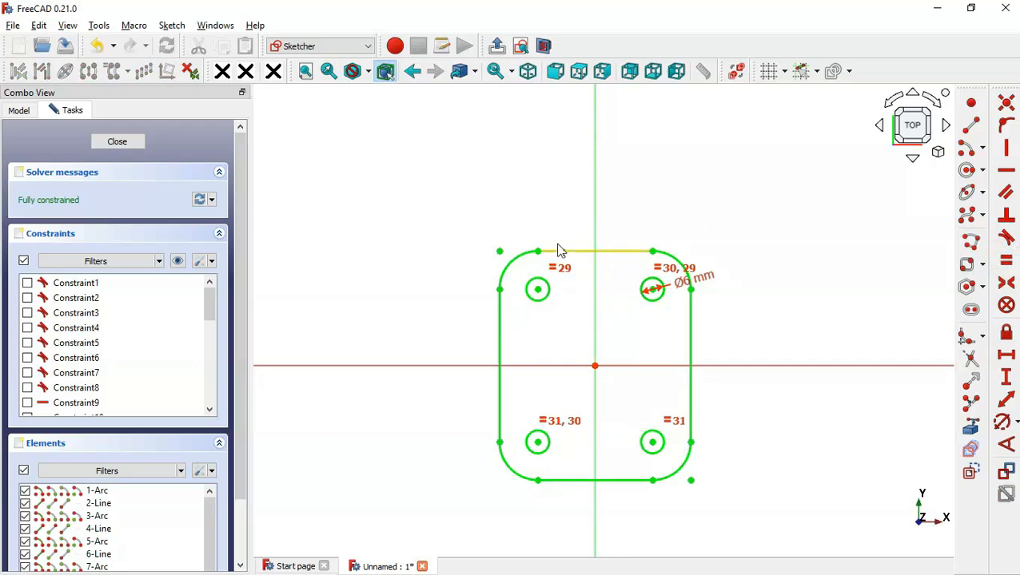
Close the base plate sketch and pad it 8 mm, taking the thickness from the reference drawing.
{"action": "left_click", "coordinate": [496, 46]}
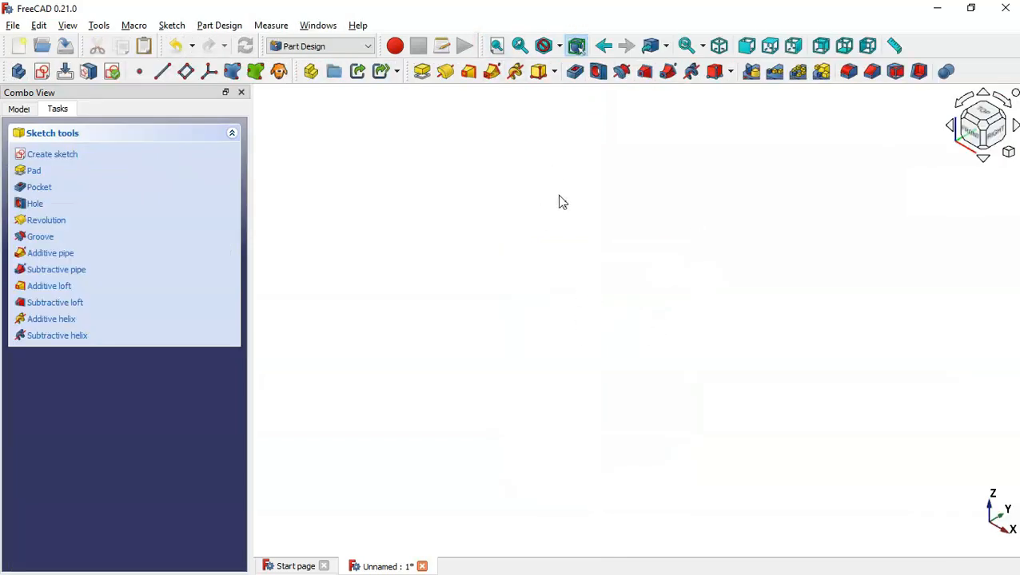
{"action": "left_click", "coordinate": [422, 72]}
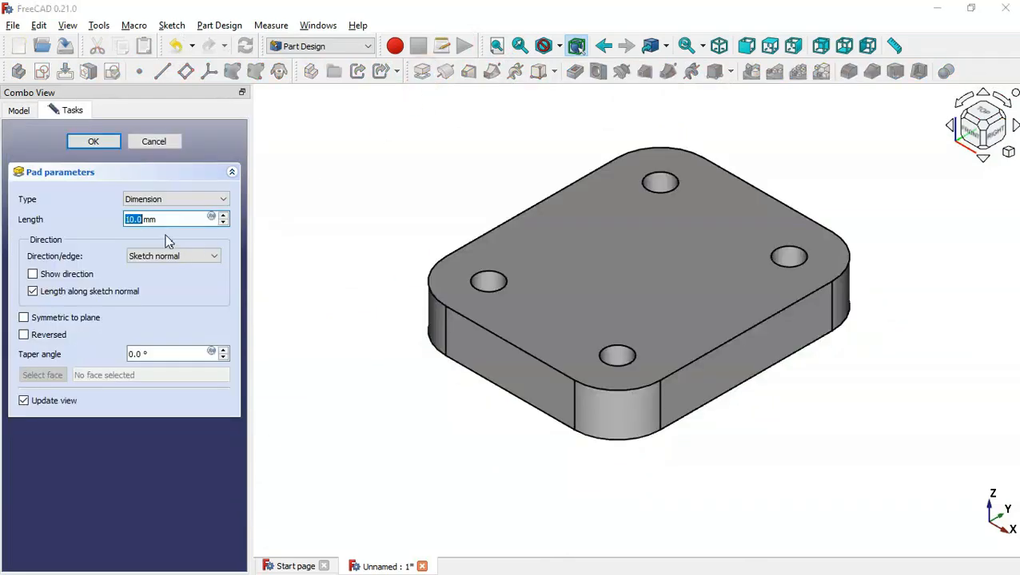
{"action": "key", "text": "alt+Tab"}
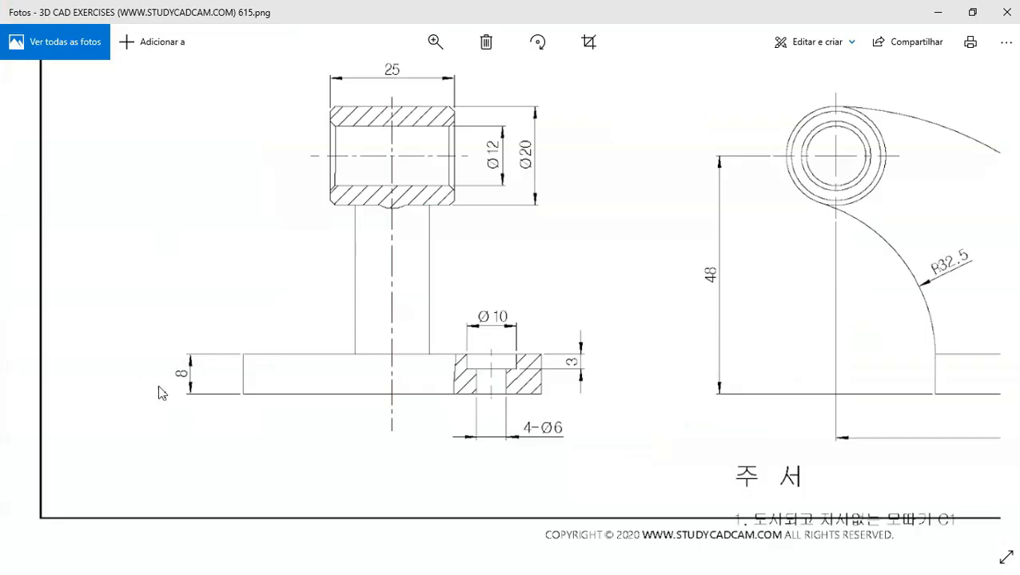
{"action": "key", "text": "alt+Tab"}
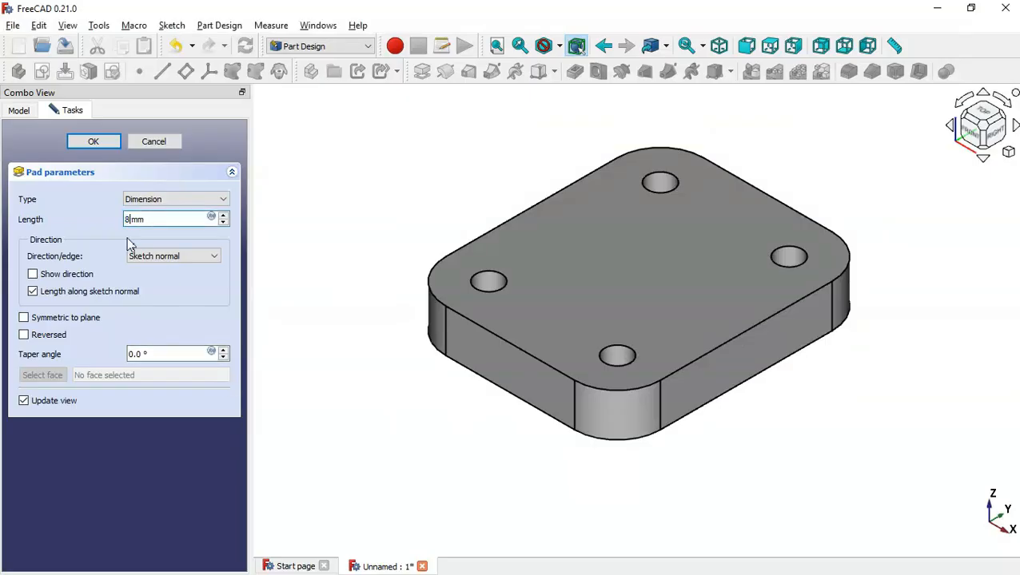
{"action": "key", "text": "Return"}
{"action": "left_click", "coordinate": [441, 403]}
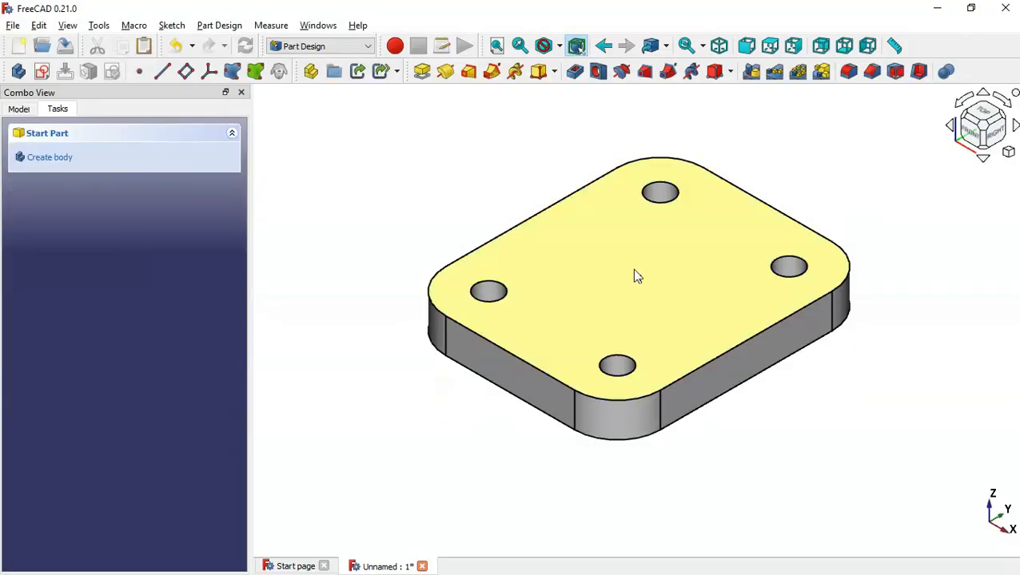
Consult the reference drawing's counterbore, then start a sketch on the plate's top face and project the four hole edges as external geometry.
{"action": "key", "text": "alt"}
{"action": "key", "text": "alt+Tab"}
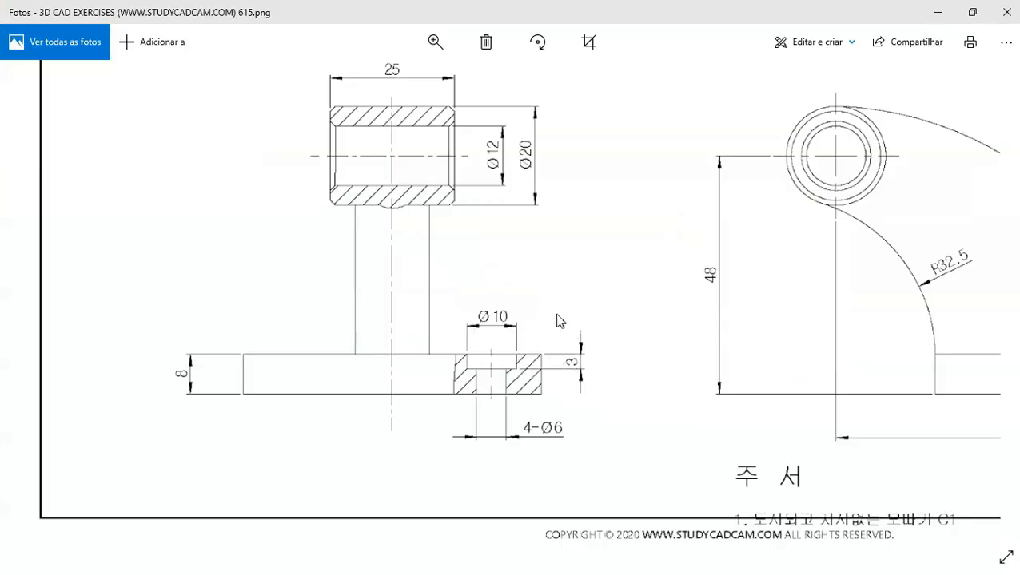
{"action": "key", "text": "alt+Tab"}
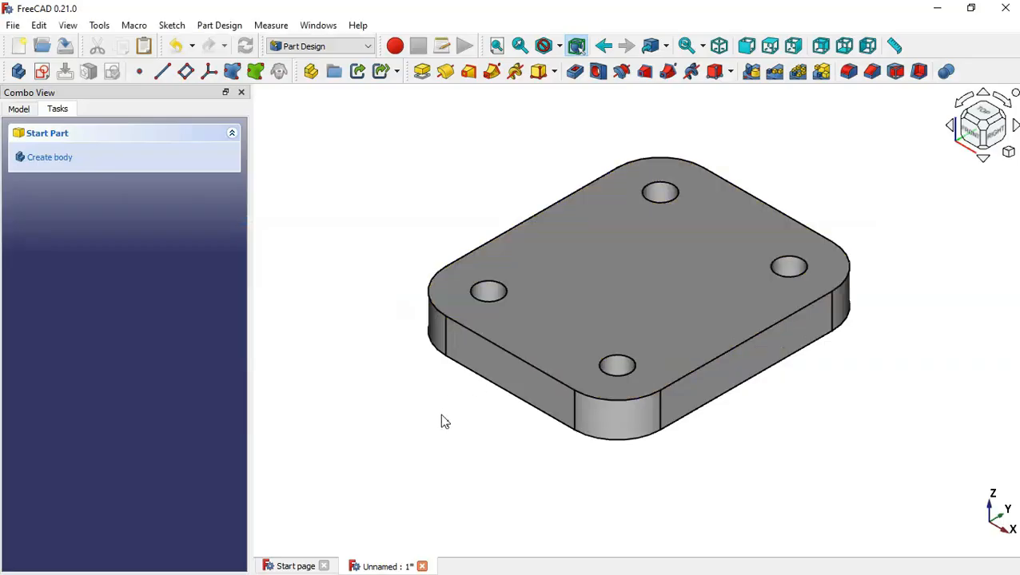
{"action": "left_click", "coordinate": [577, 312]}
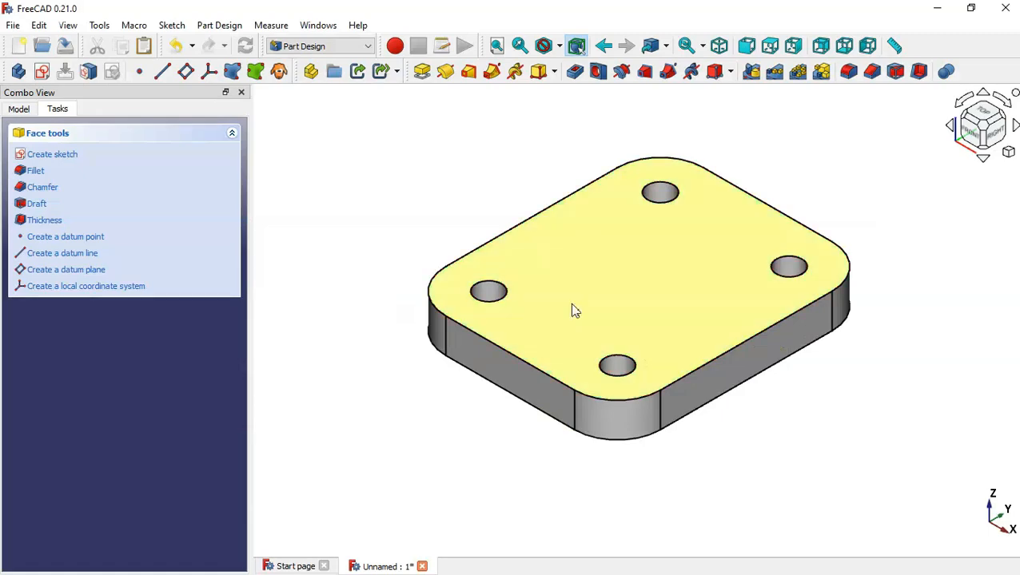
{"action": "left_click", "coordinate": [42, 71]}
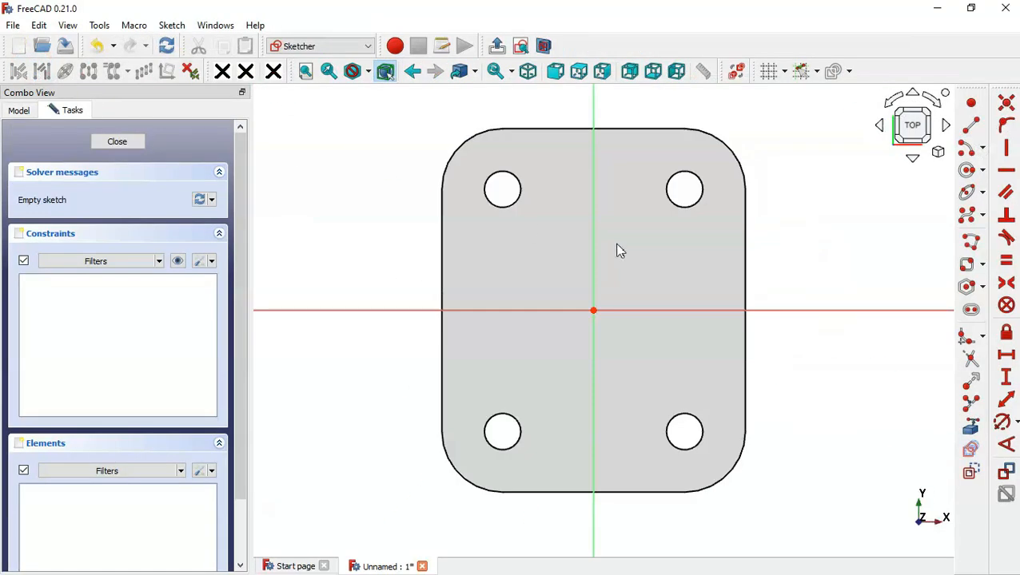
{"action": "left_click", "coordinate": [971, 428]}
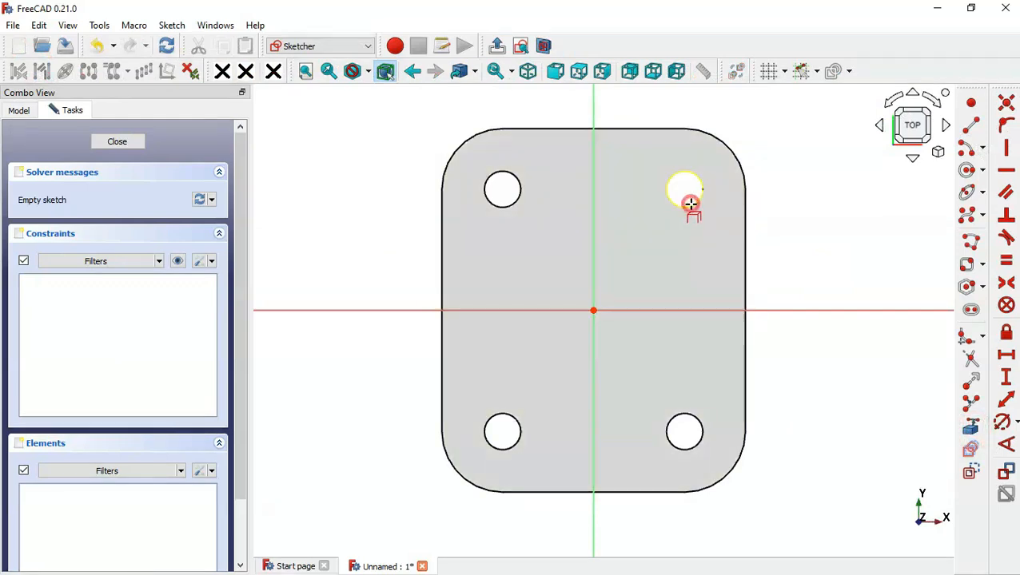
{"action": "left_click", "coordinate": [691, 204]}
{"action": "left_click", "coordinate": [512, 204]}
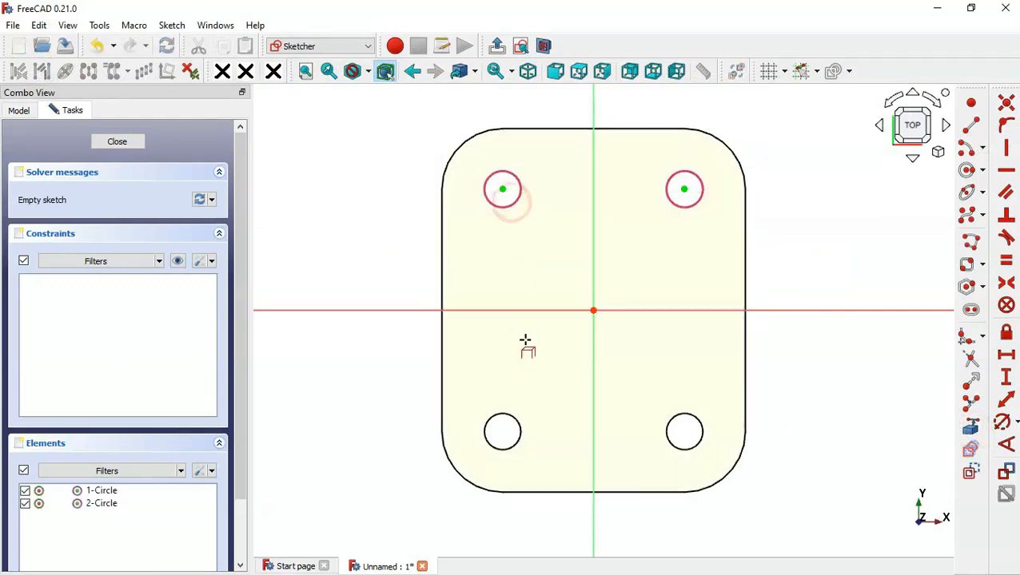
{"action": "left_click", "coordinate": [516, 418]}
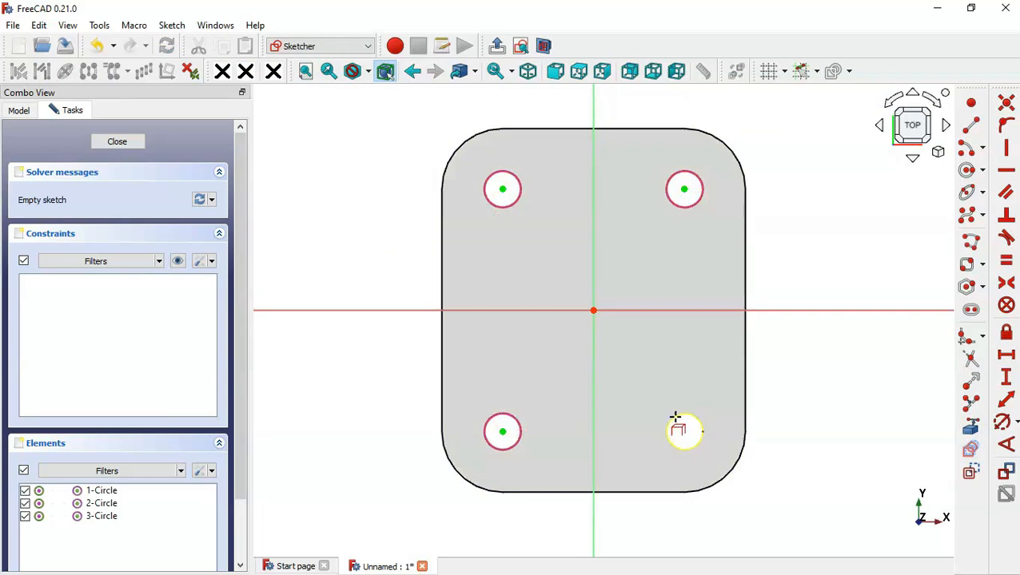
{"action": "left_click", "coordinate": [673, 419]}
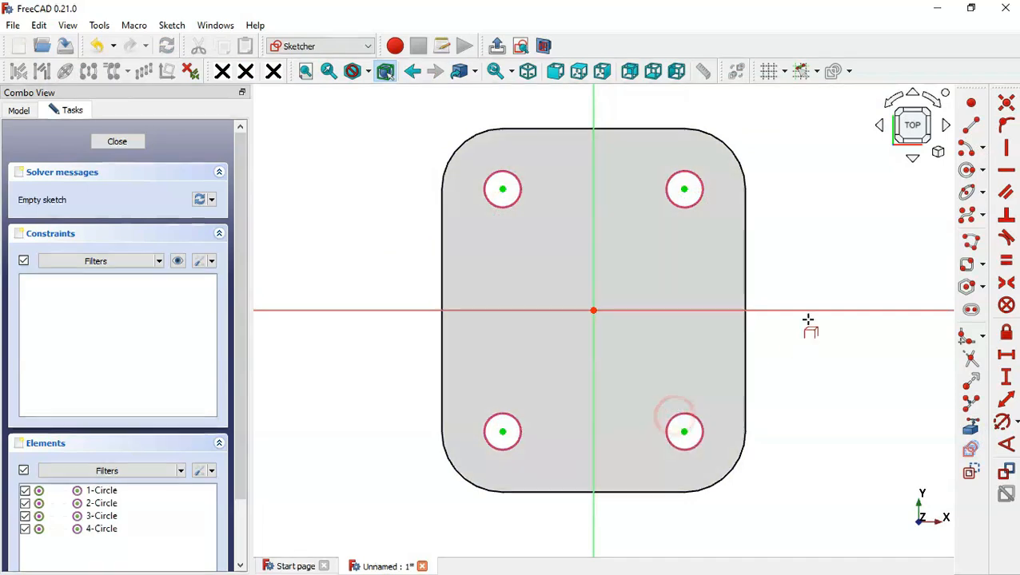
Draw a larger circle around each of the four holes, centred on the projected hole centres, the upper-right one about 13 mm in diameter.
{"action": "left_click", "coordinate": [685, 191]}
{"action": "left_click", "coordinate": [702, 226]}
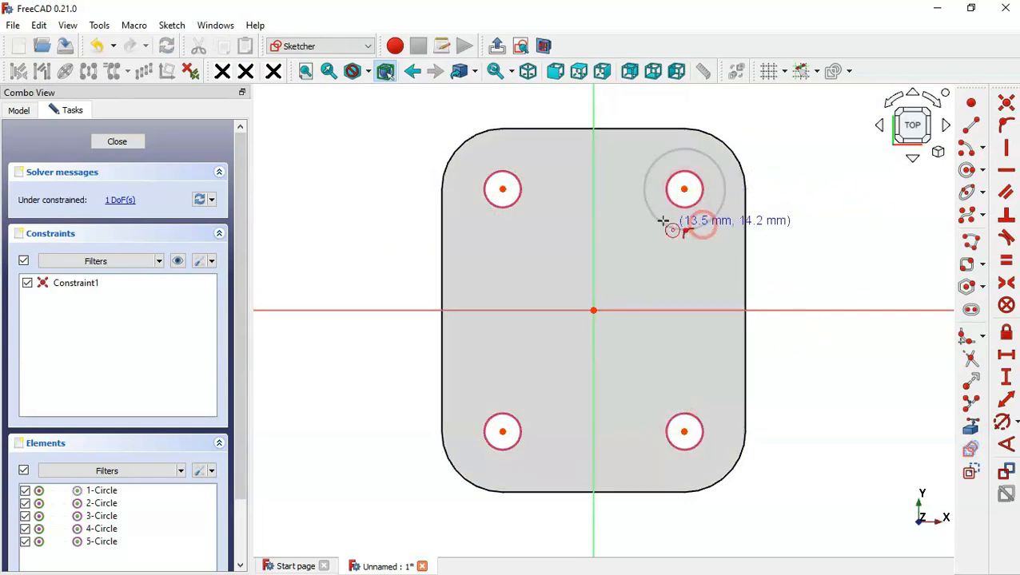
{"action": "left_click", "coordinate": [503, 190]}
{"action": "left_click", "coordinate": [530, 231]}
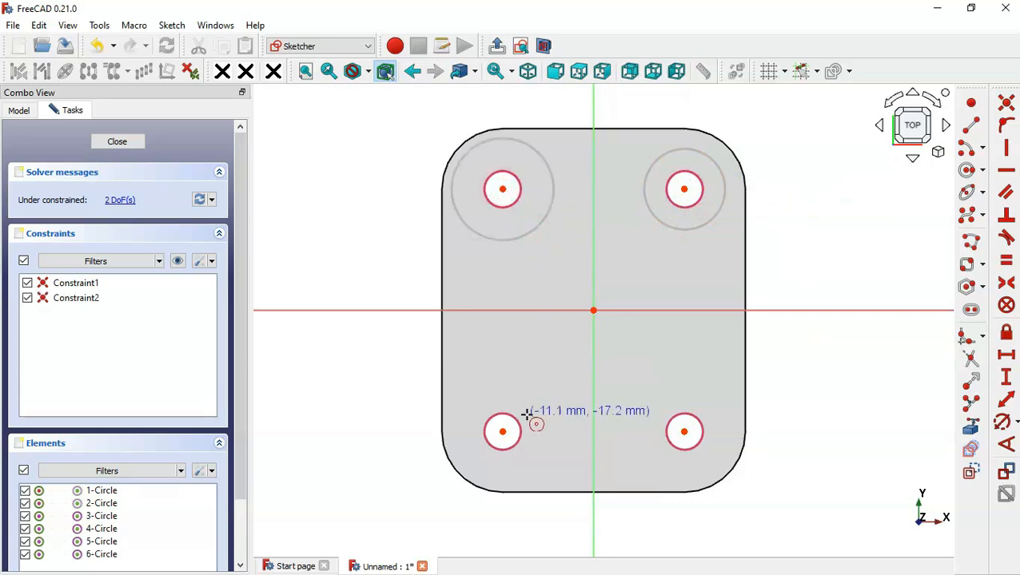
{"action": "left_click", "coordinate": [503, 432]}
{"action": "left_click", "coordinate": [539, 449]}
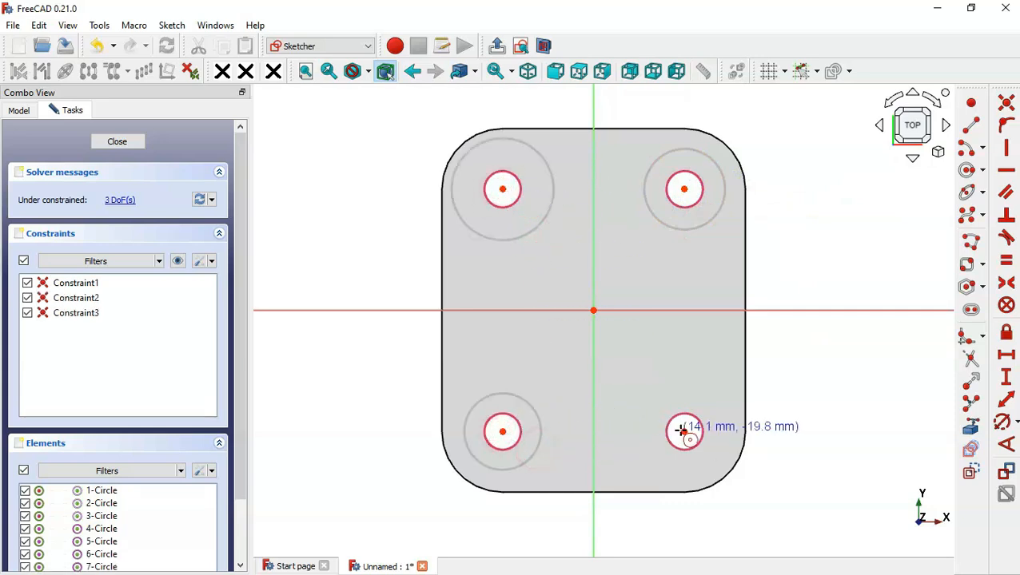
{"action": "left_click", "coordinate": [684, 432]}
{"action": "left_click", "coordinate": [711, 391]}
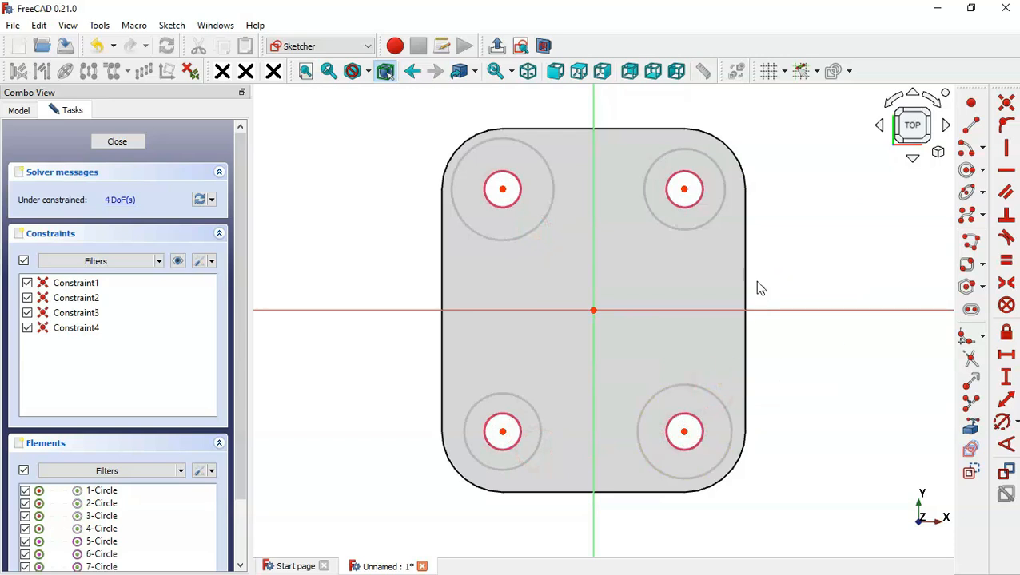
Apply an equal constraint to the four counterbore circles.
{"action": "left_click", "coordinate": [689, 228]}
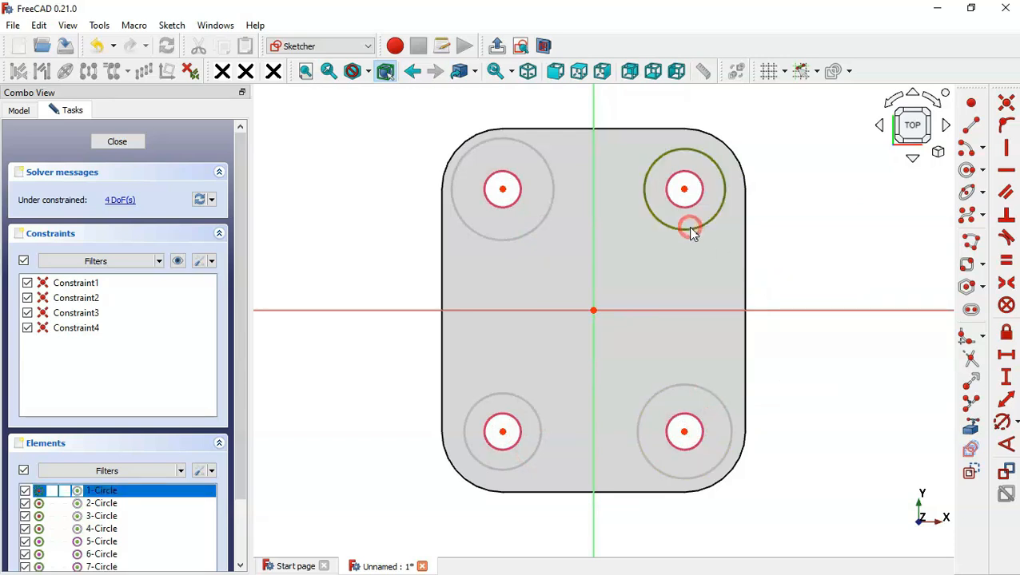
{"action": "left_click", "coordinate": [531, 237], "text": "ctrl"}
{"action": "left_click", "coordinate": [530, 400], "text": "ctrl"}
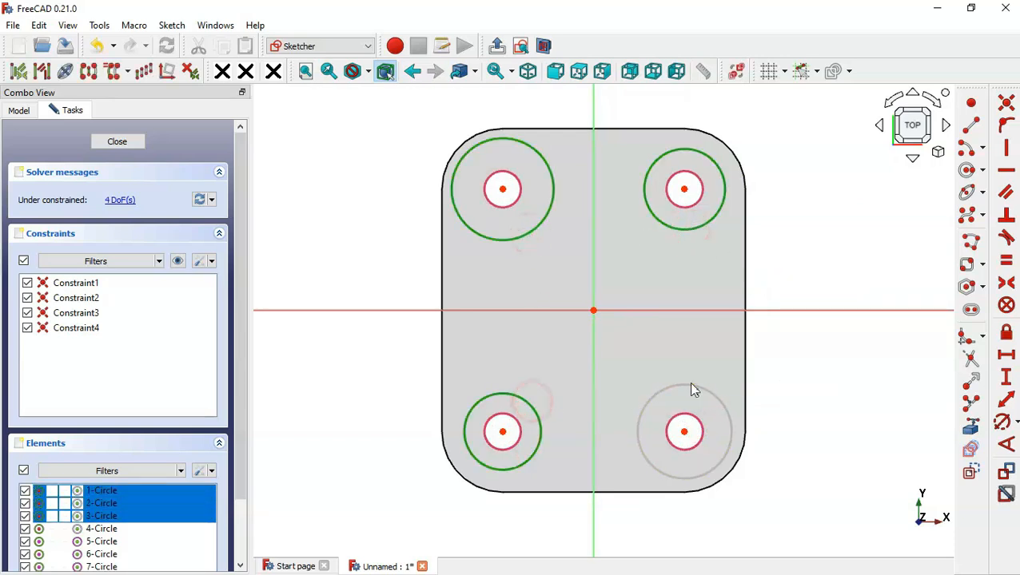
{"action": "left_click", "coordinate": [722, 399], "text": "ctrl"}
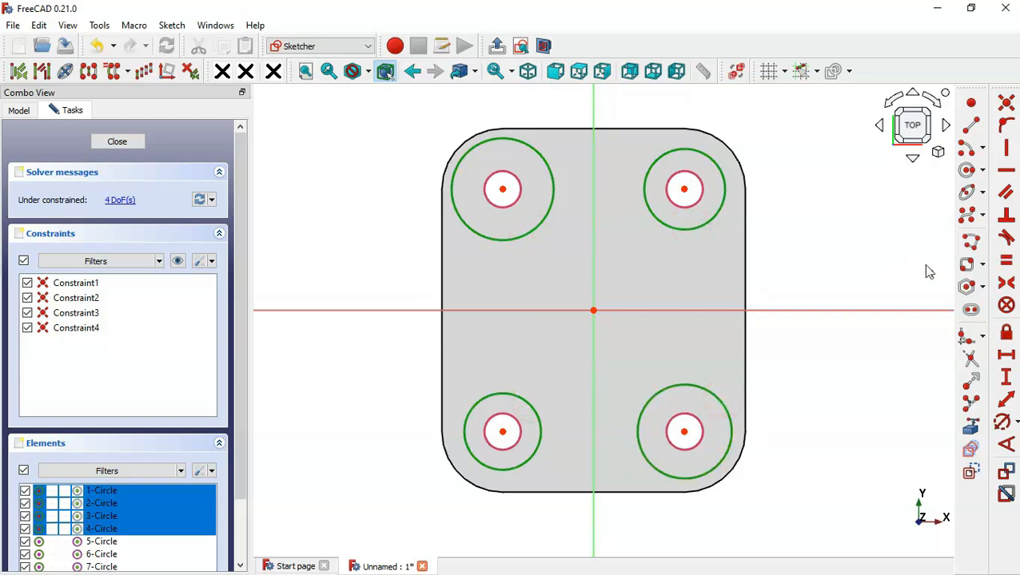
{"action": "left_click", "coordinate": [1006, 263]}
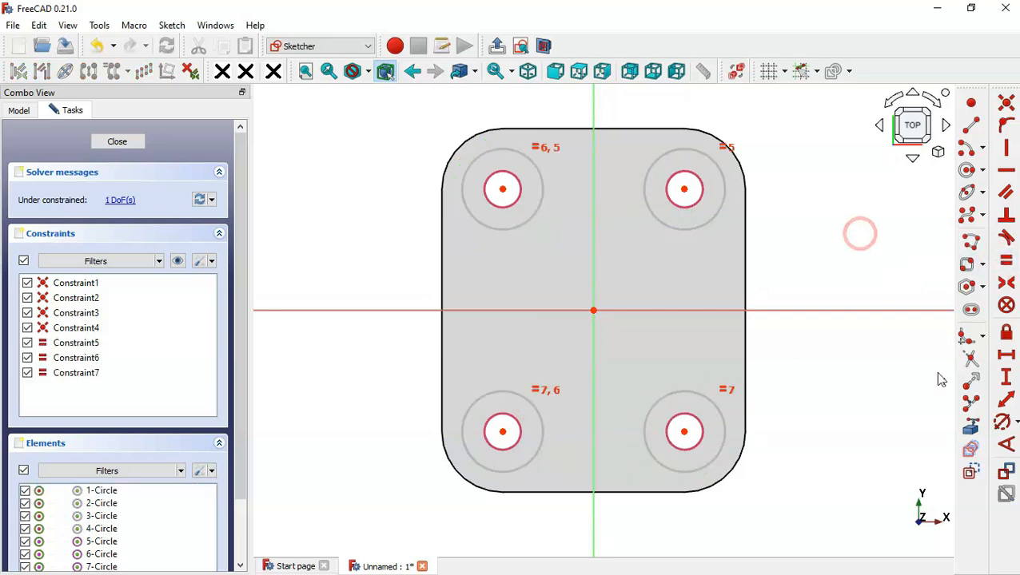
Set the upper-right counterbore circle's diameter to 10 mm and close the sketch.
{"action": "left_click", "coordinate": [1001, 424]}
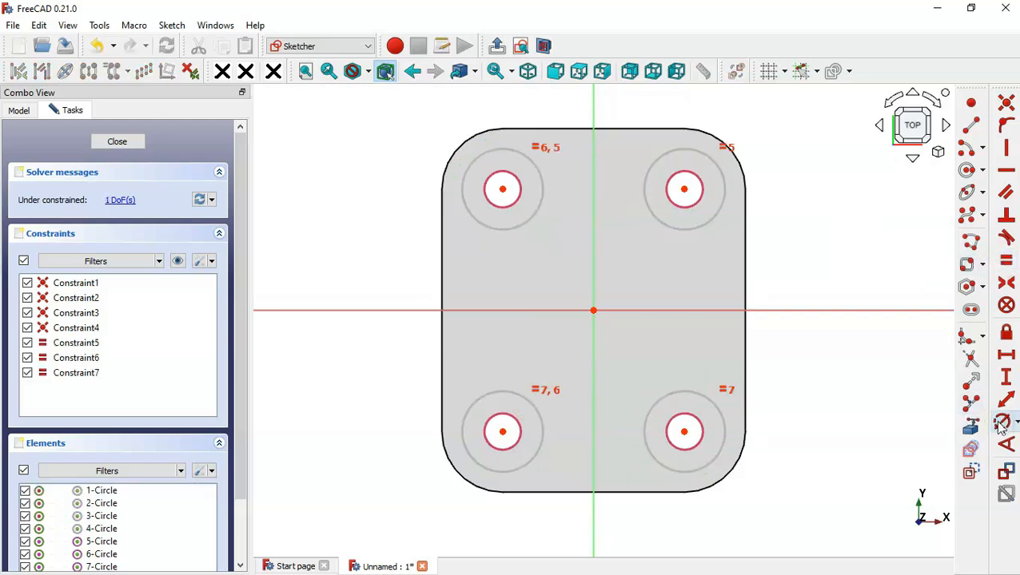
{"action": "left_click", "coordinate": [711, 222]}
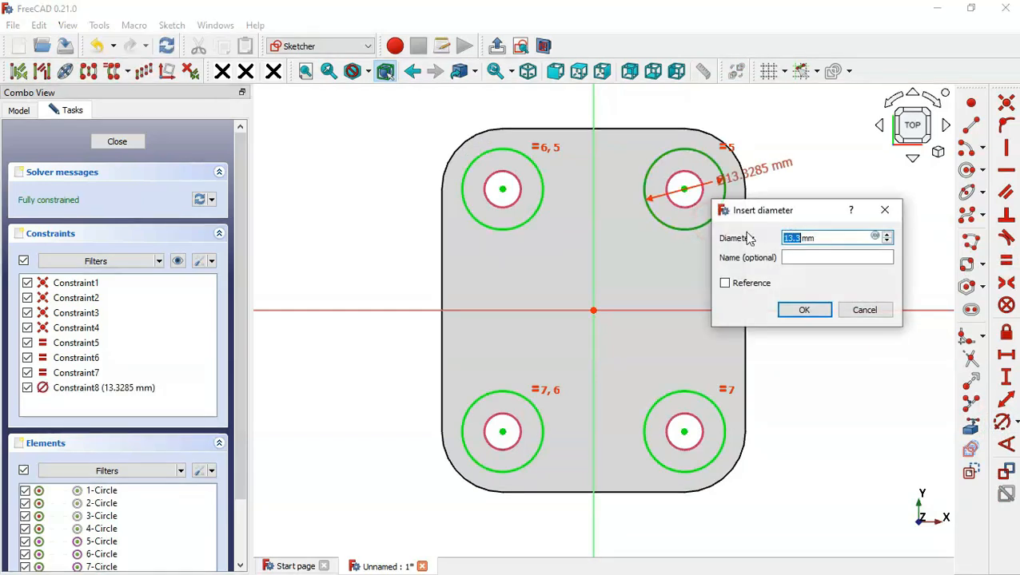
{"action": "type", "text": "10"}
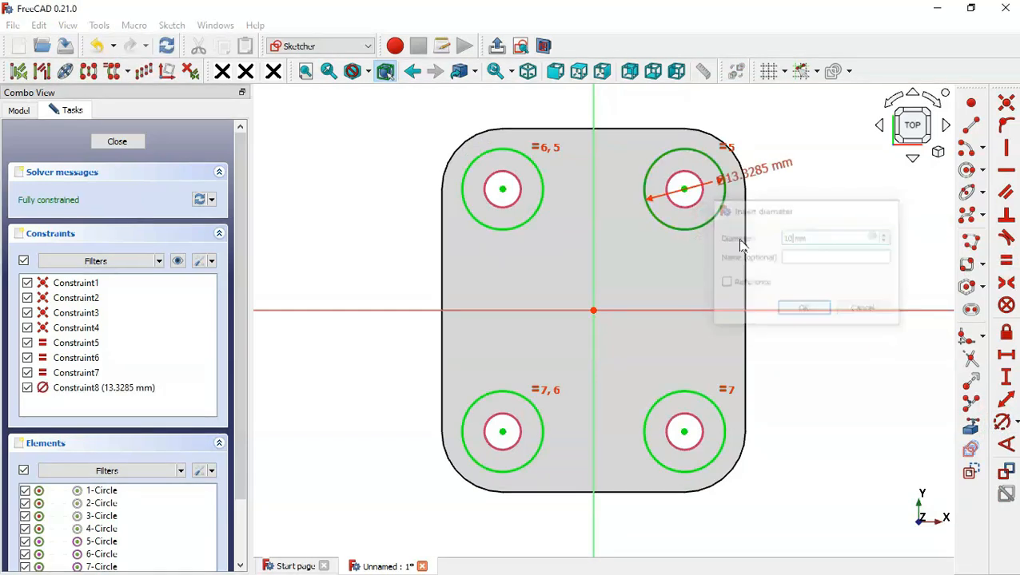
{"action": "key", "text": "Return"}
{"action": "left_click", "coordinate": [504, 48]}
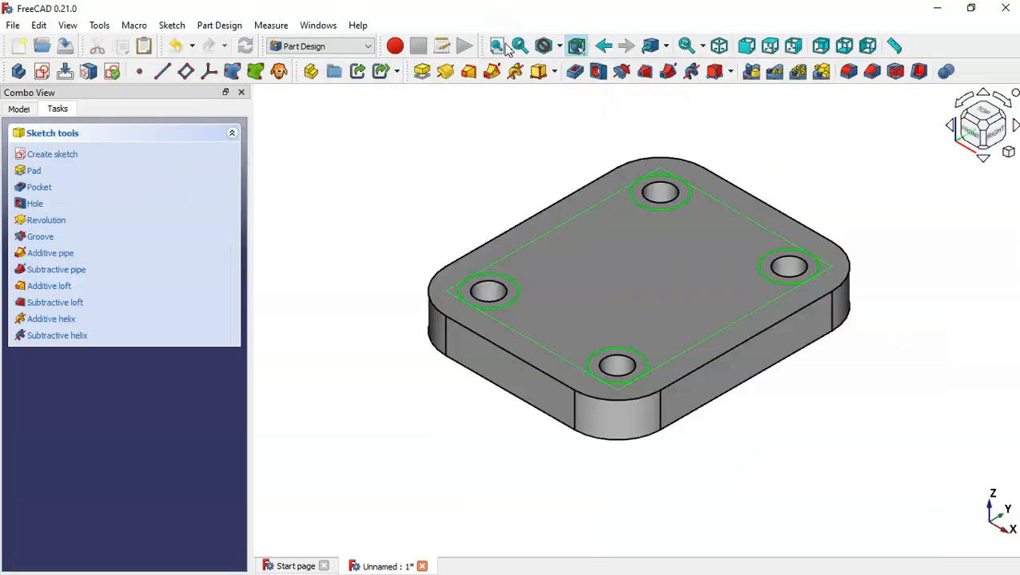
Pocket the four counterbore circles 3 mm deep, checking the depth against the reference drawing, and fit the model in view.
{"action": "left_click", "coordinate": [575, 71]}
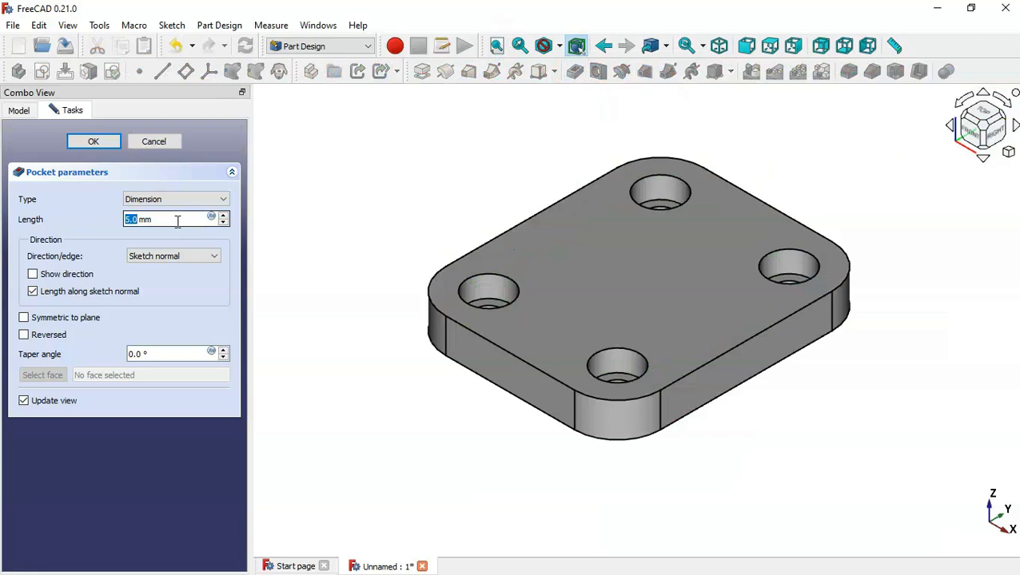
{"action": "left_click_drag", "start_coordinate": [172, 222], "coordinate": [68, 223]}
{"action": "type", "text": "3"}
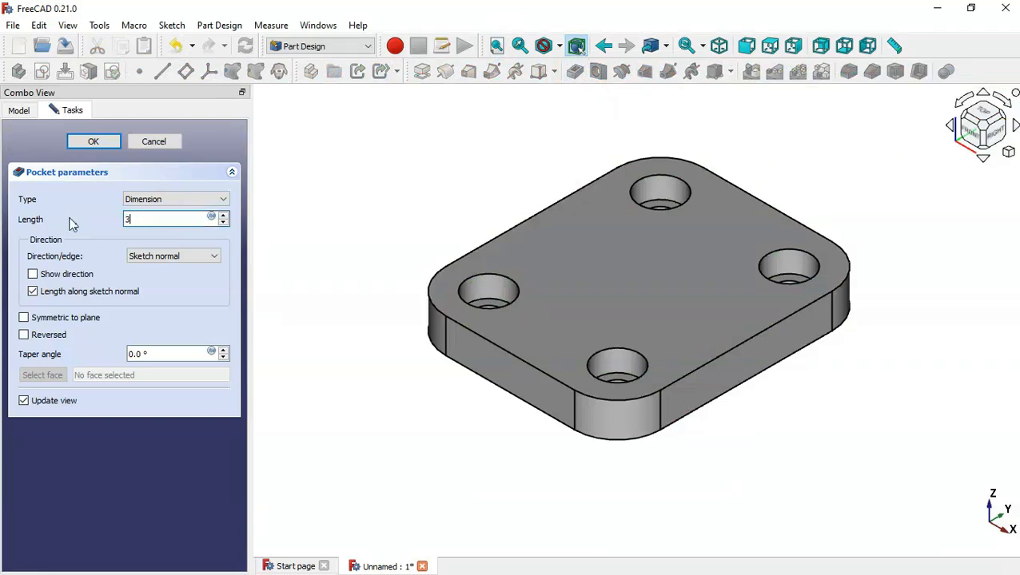
{"action": "key", "text": "alt+Tab"}
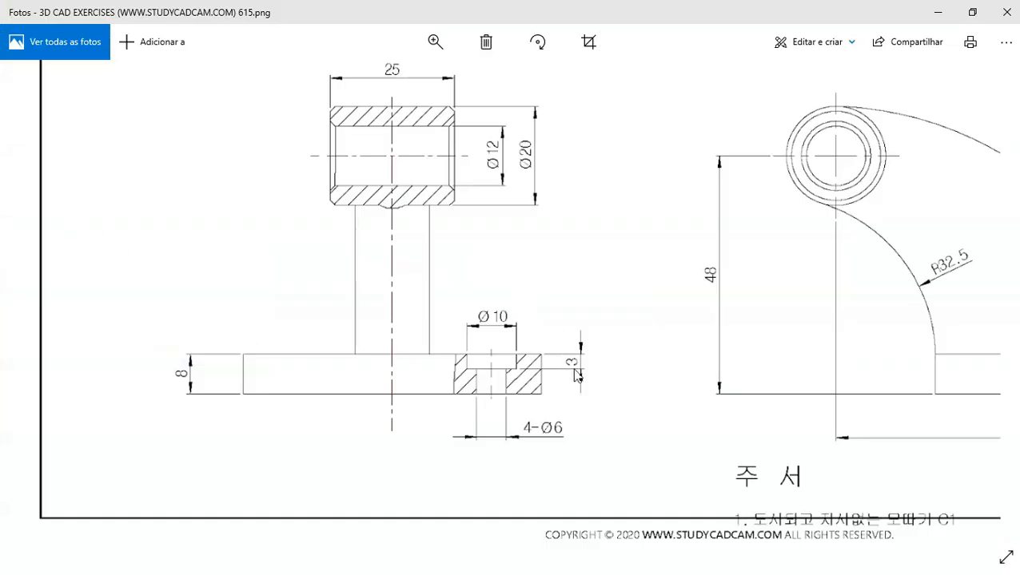
{"action": "key", "text": "alt+Tab"}
{"action": "left_click", "coordinate": [95, 142]}
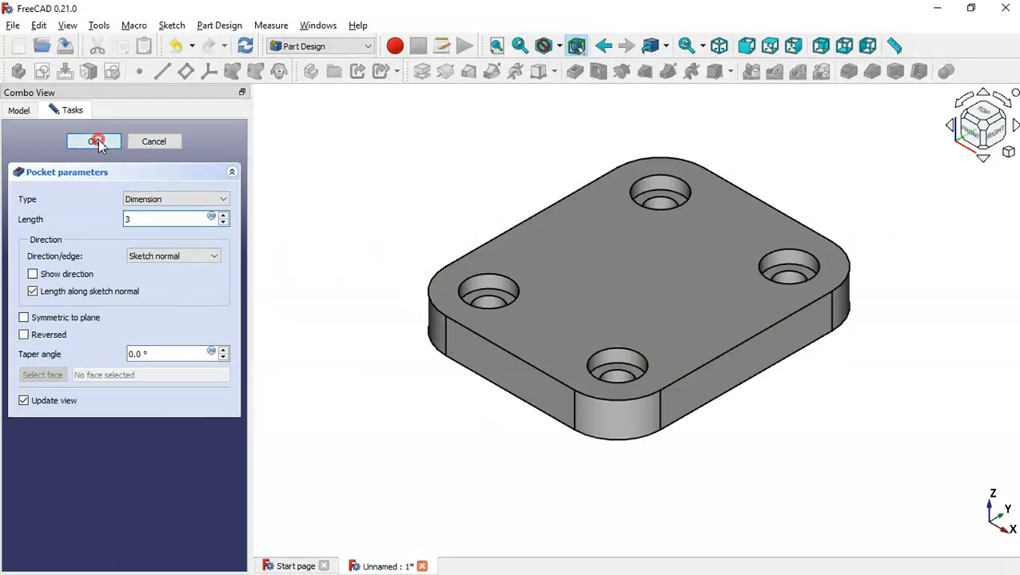
{"action": "left_click", "coordinate": [365, 207]}
{"action": "key", "text": "v"}
{"action": "key", "text": "f"}
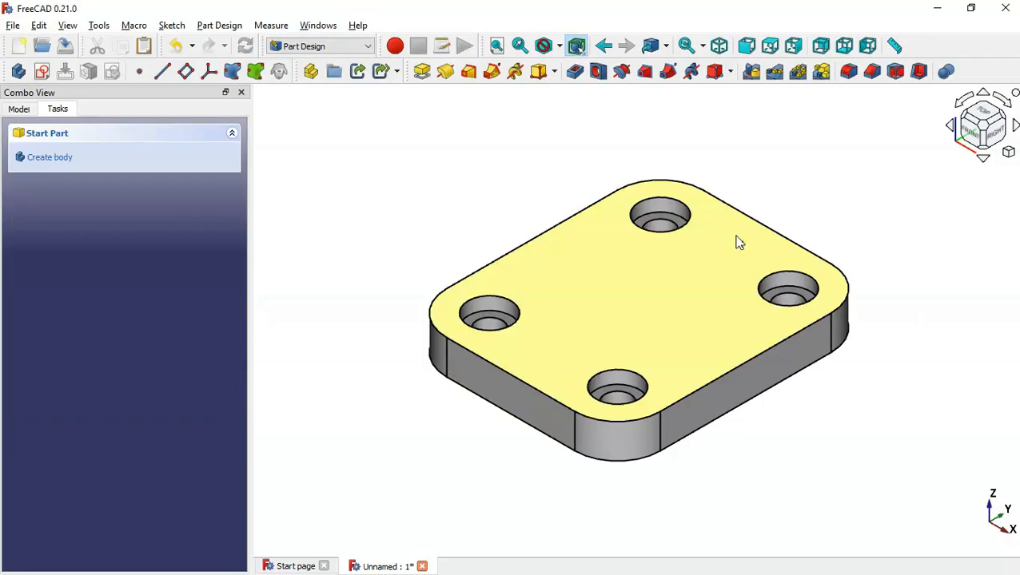
Examine the arm's shape in the reference drawing, focusing on the elliptical section on the base plate in the top view.
{"action": "key", "text": "alt+Tab"}
{"action": "double_click", "coordinate": [558, 361]}
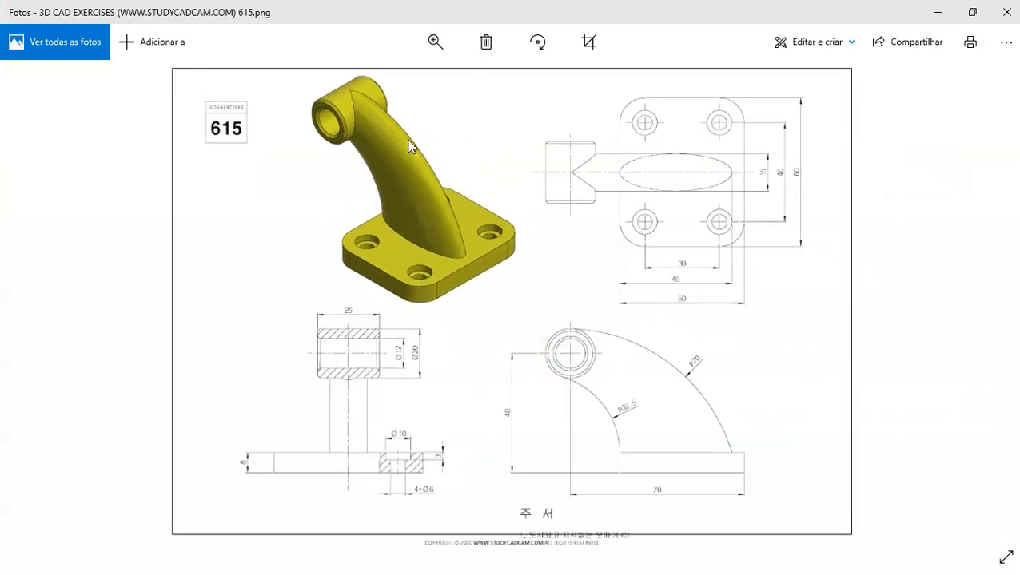
{"action": "double_click", "coordinate": [690, 159]}
{"action": "double_click", "coordinate": [689, 160]}
{"action": "double_click", "coordinate": [700, 172]}
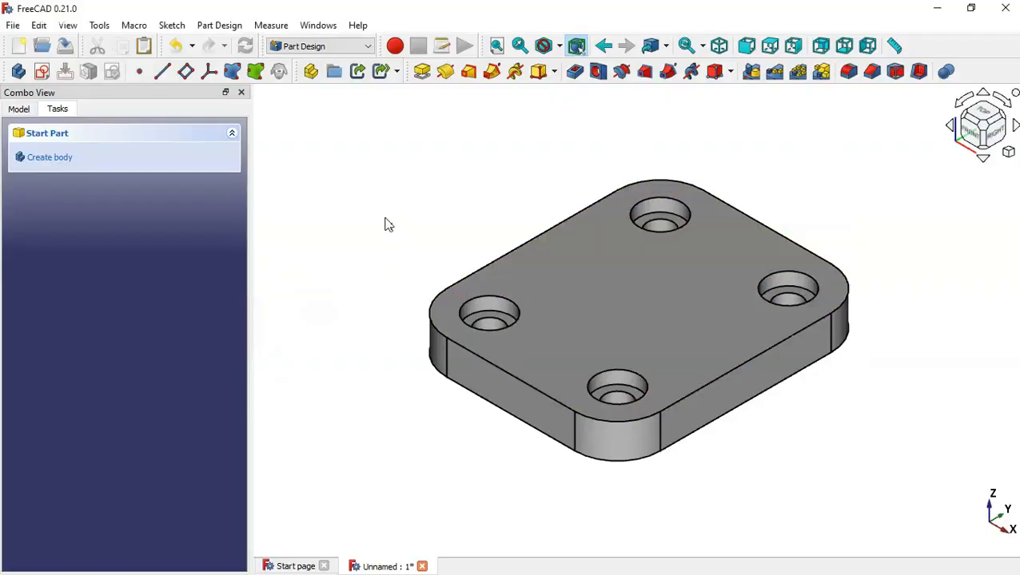
Start a sketch on the base plate's top face and draw an ellipse about 94 mm long and 28 mm wide near its upper-left corner.
{"action": "left_click", "coordinate": [621, 297]}
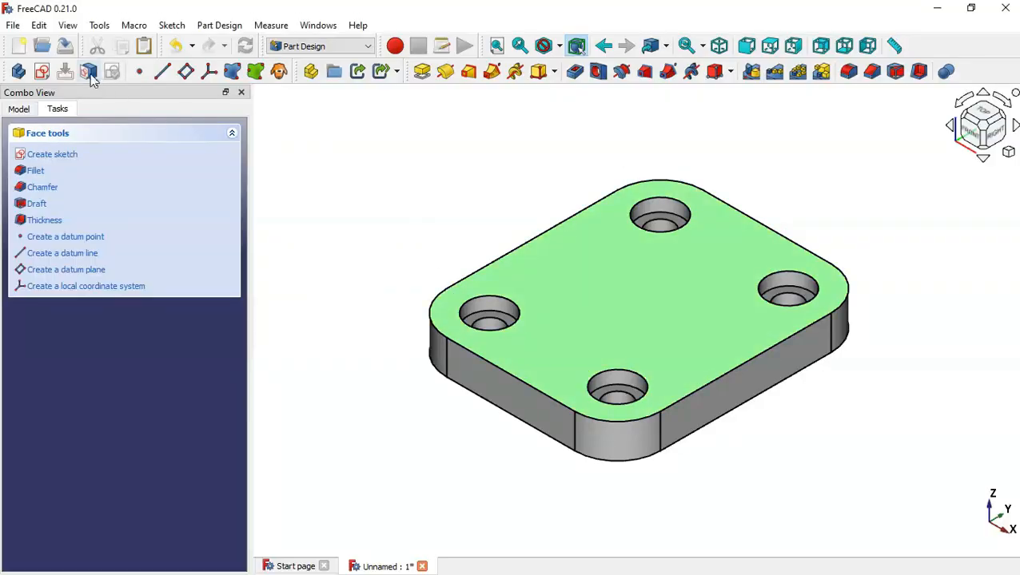
{"action": "left_click", "coordinate": [42, 71]}
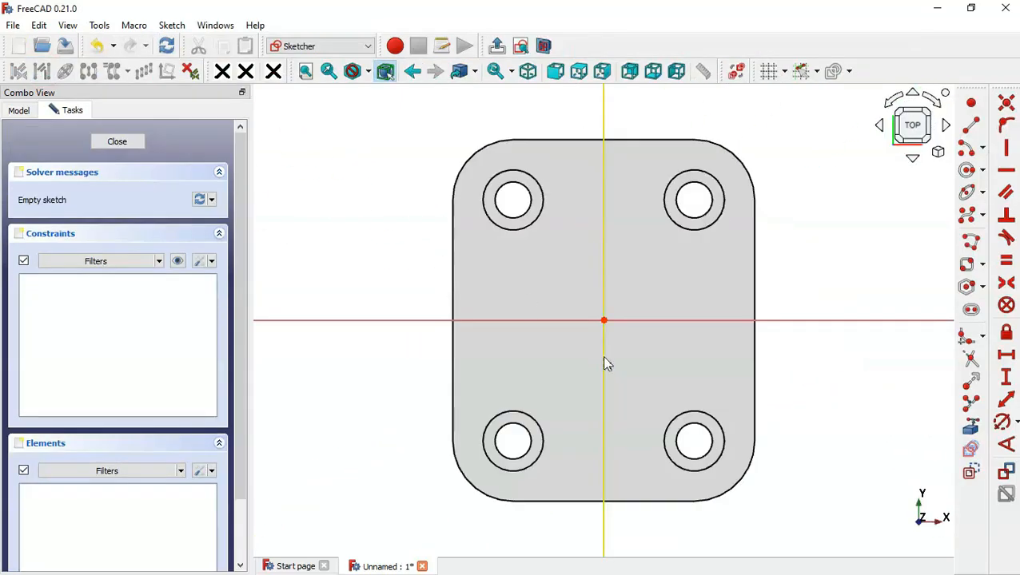
{"action": "scroll", "coordinate": [639, 352], "scroll_direction": "down", "scroll_amount": 2}
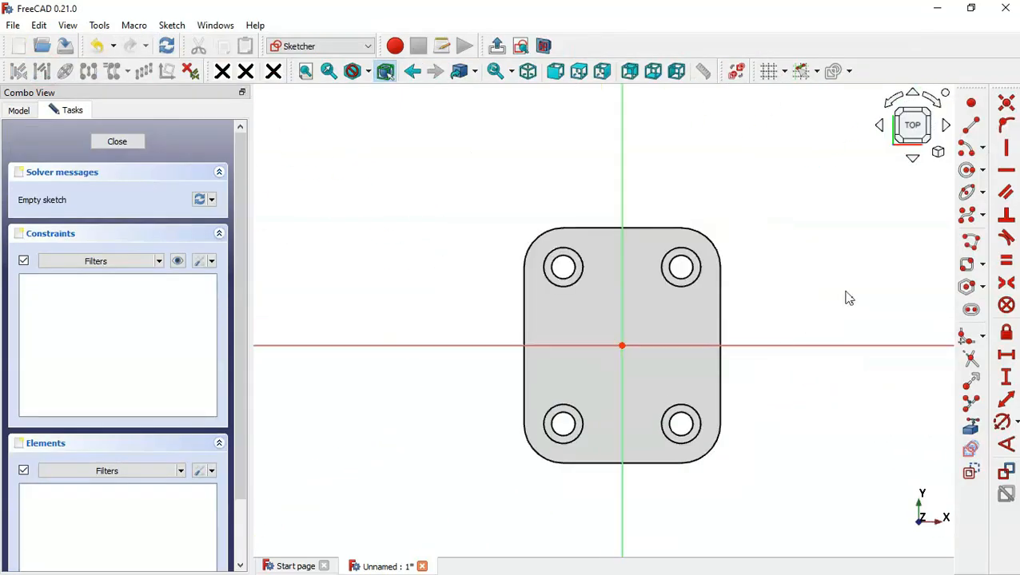
{"action": "left_click", "coordinate": [983, 194]}
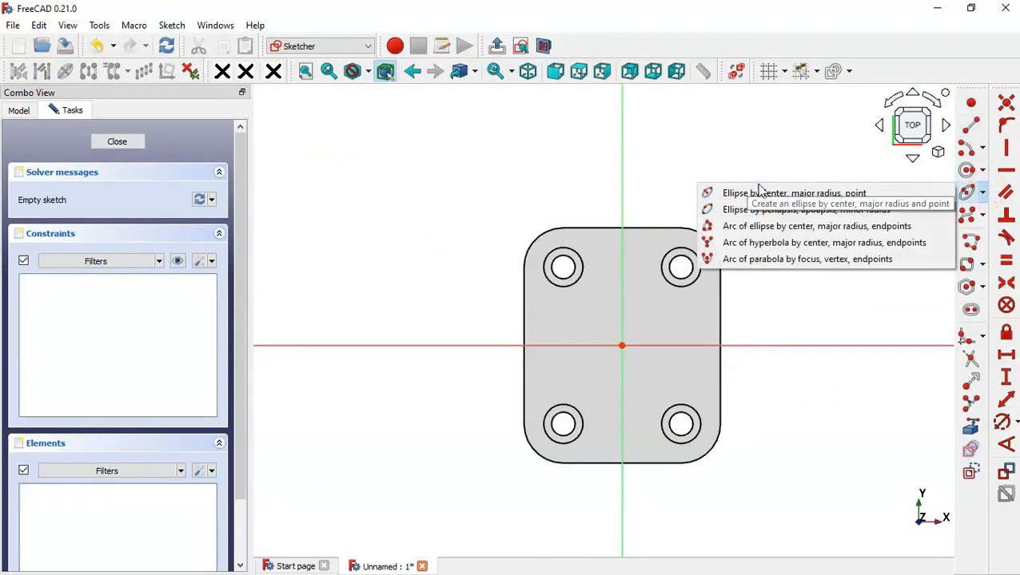
{"action": "left_click", "coordinate": [799, 198]}
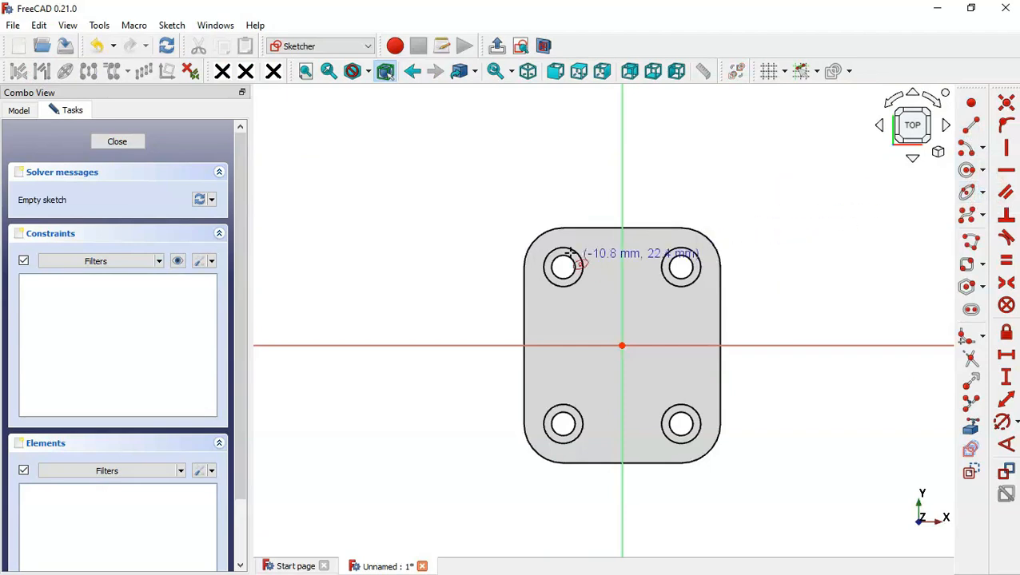
{"action": "left_click", "coordinate": [480, 217]}
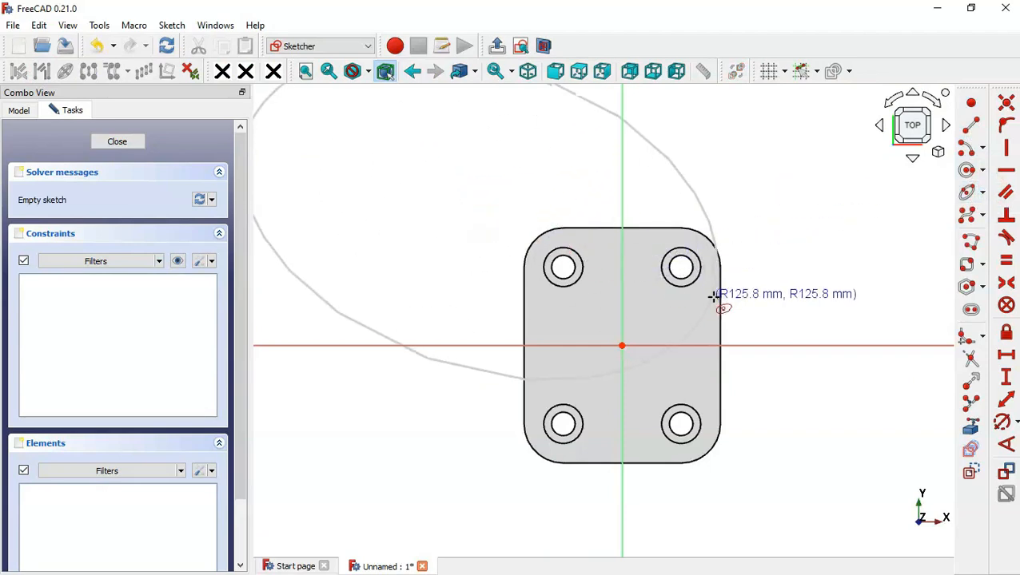
{"action": "left_click", "coordinate": [665, 207]}
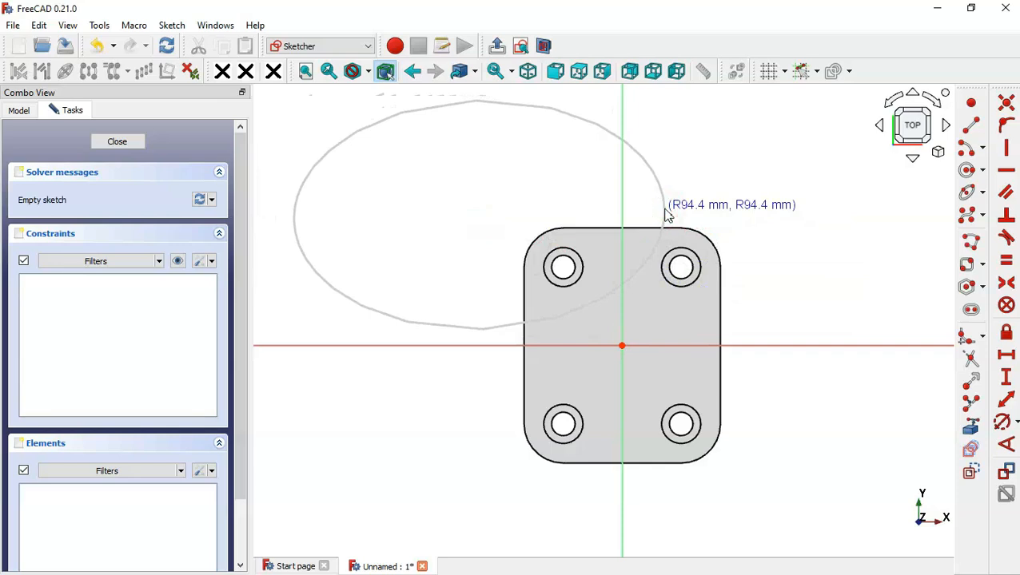
{"action": "left_click", "coordinate": [679, 267]}
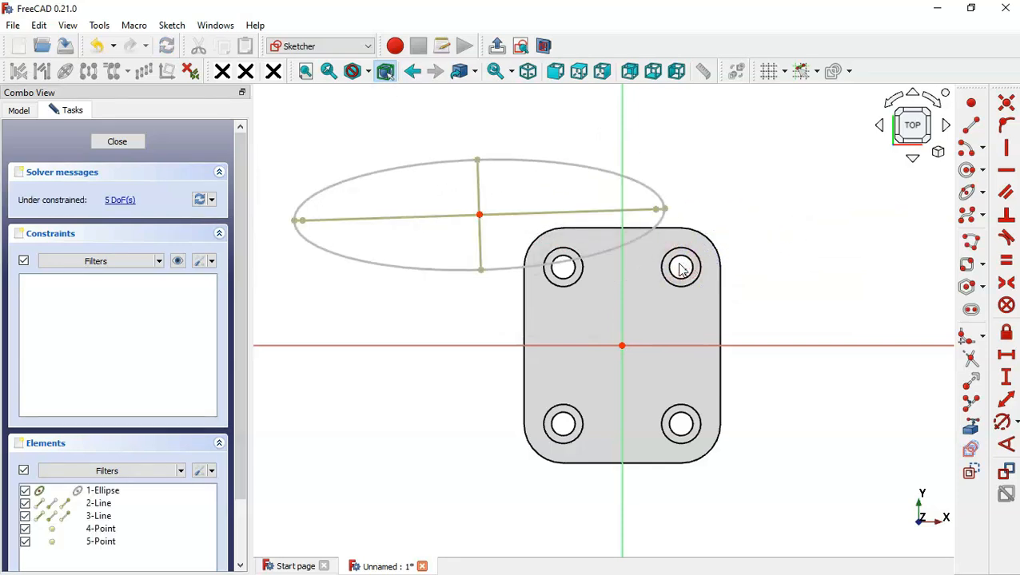
Project the plate's left edge into the sketch as external geometry and constrain the ellipse's major axis horizontal.
{"action": "left_click", "coordinate": [971, 426]}
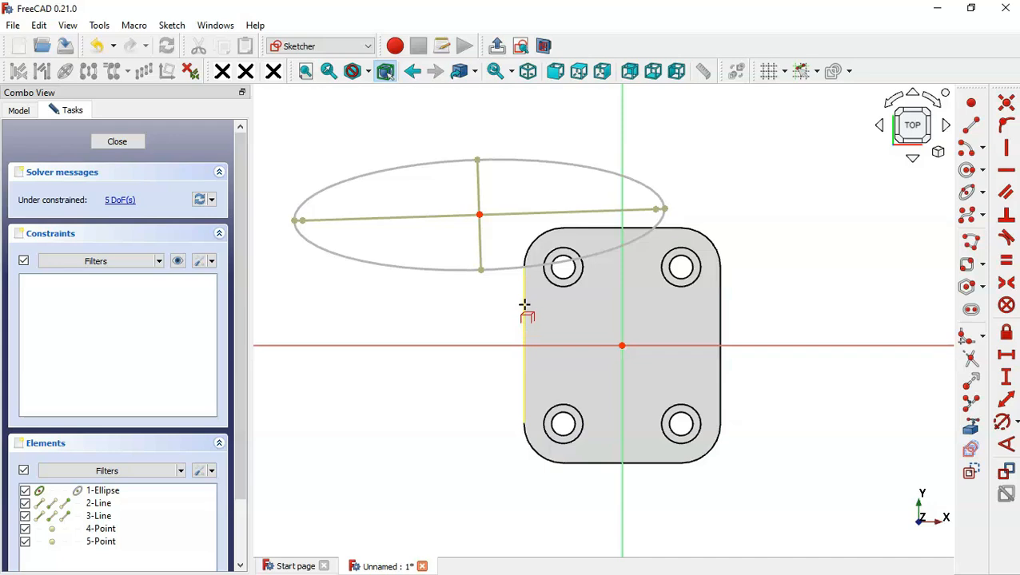
{"action": "left_click", "coordinate": [523, 304]}
{"action": "right_click", "coordinate": [567, 230]}
{"action": "left_click", "coordinate": [548, 213]}
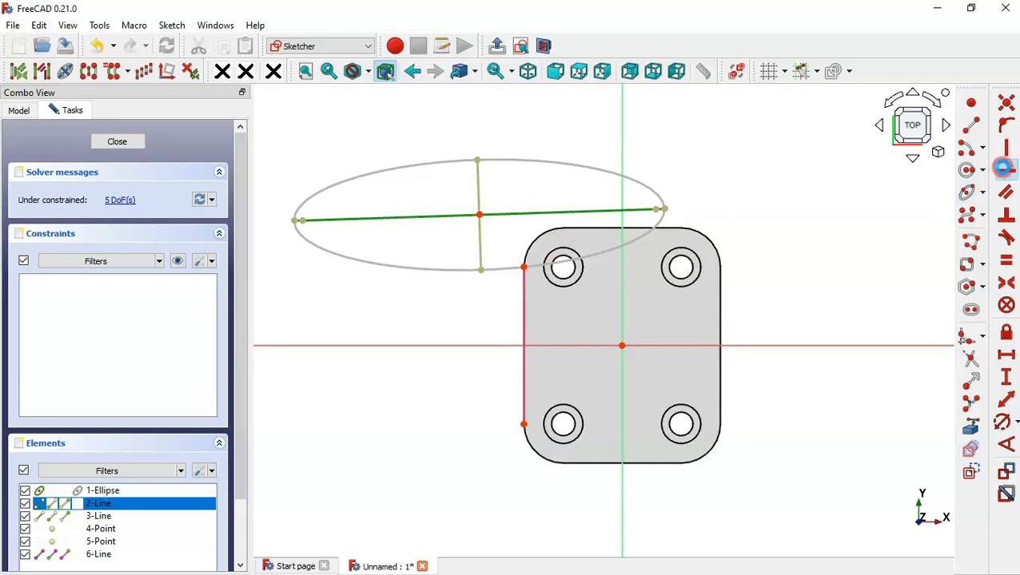
{"action": "left_click", "coordinate": [1006, 170]}
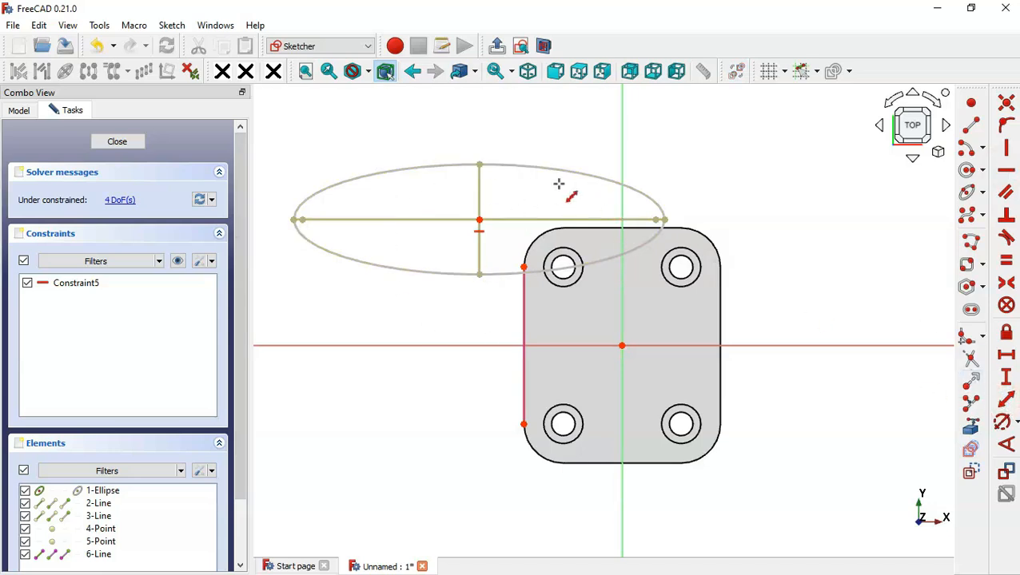
Check the ellipse's width in the reference drawing and dimension its minor axis to 15 mm.
{"action": "key", "text": "alt+Tab"}
{"action": "left_click_drag", "start_coordinate": [703, 212], "coordinate": [706, 268]}
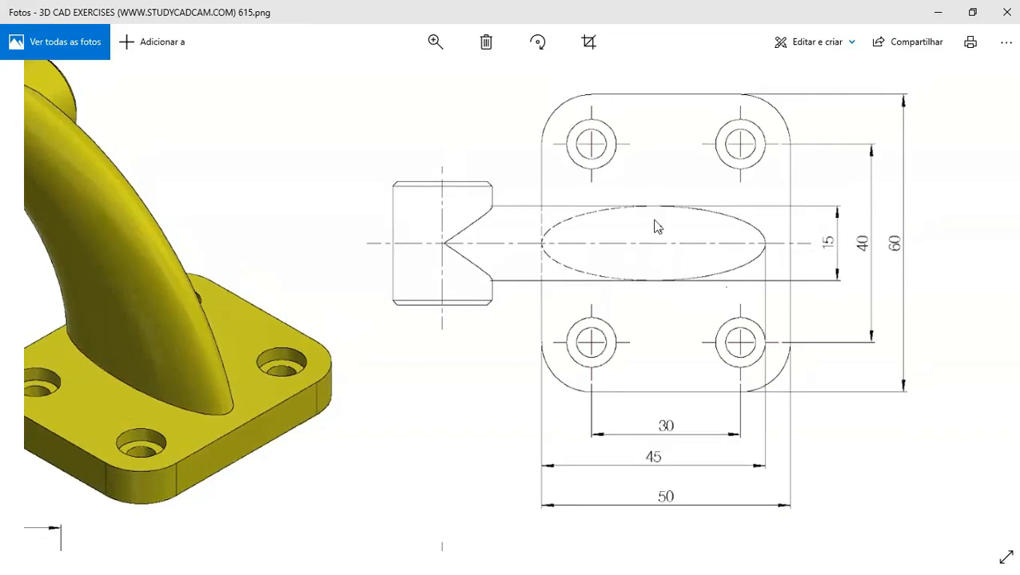
{"action": "key", "text": "alt+Tab"}
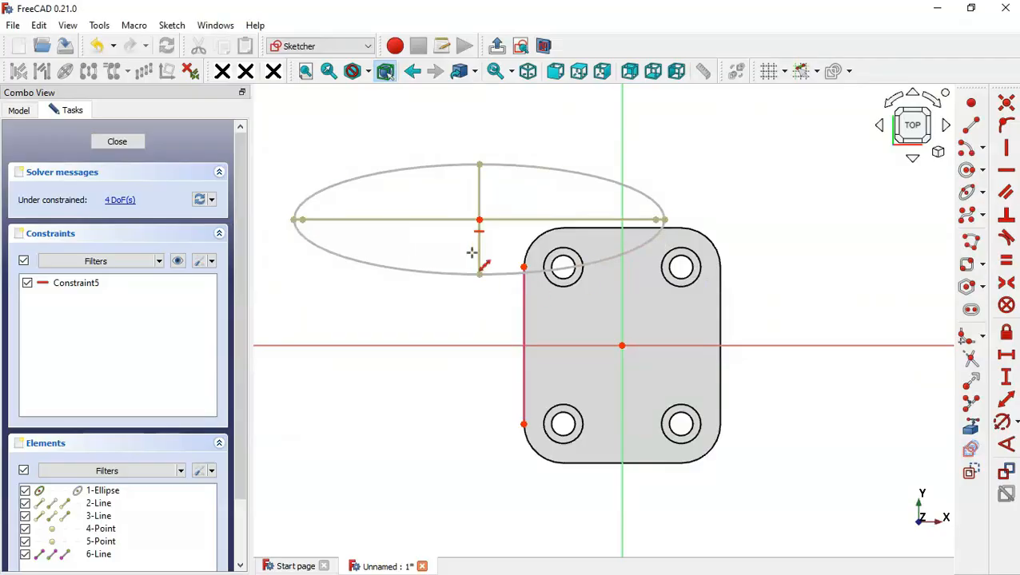
{"action": "left_click", "coordinate": [479, 200]}
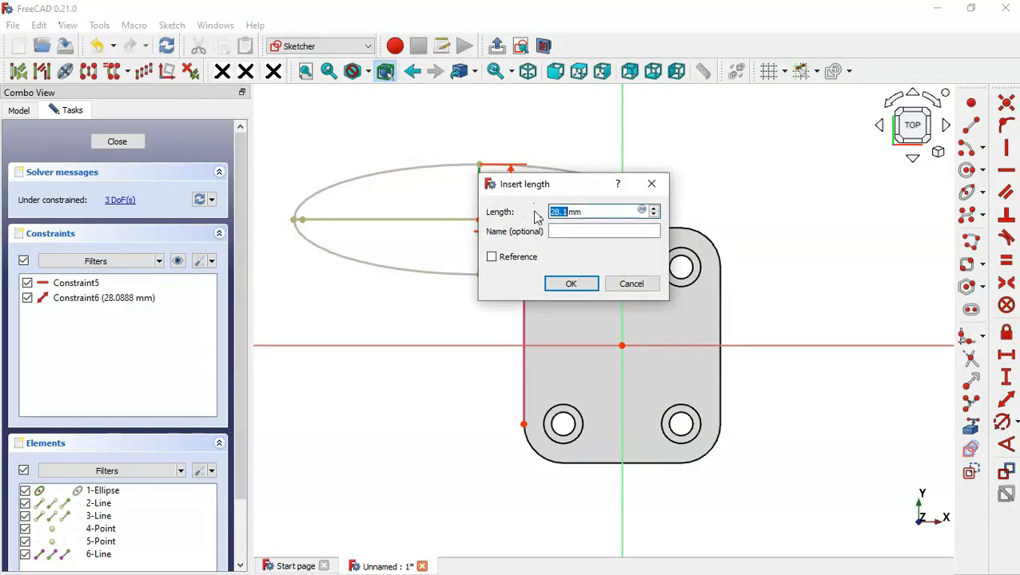
{"action": "type", "text": "15"}
{"action": "left_click", "coordinate": [571, 284]}
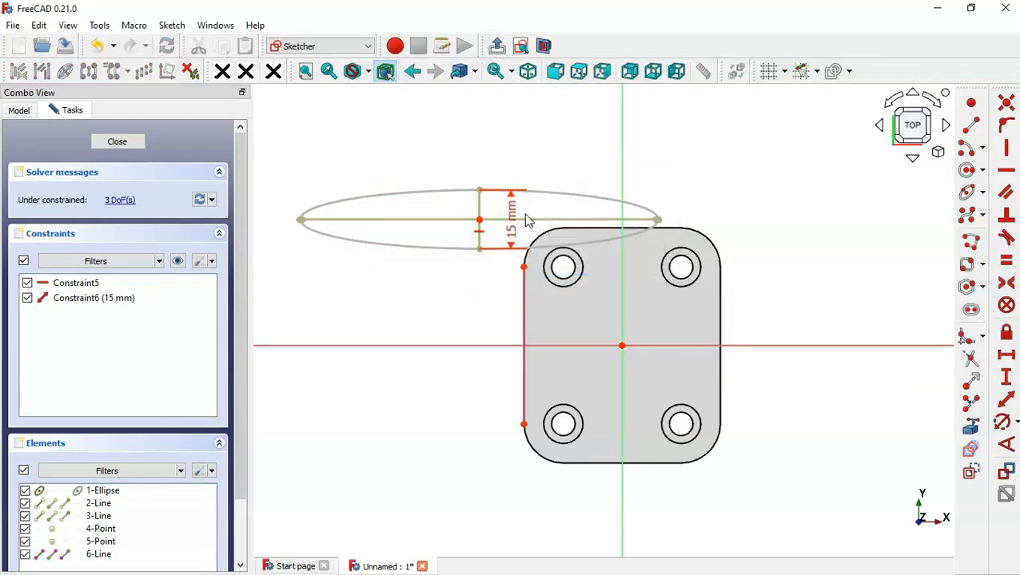
Dimension the ellipse's major axis to 45 mm, checking the length against the reference drawing.
{"action": "left_click", "coordinate": [537, 218]}
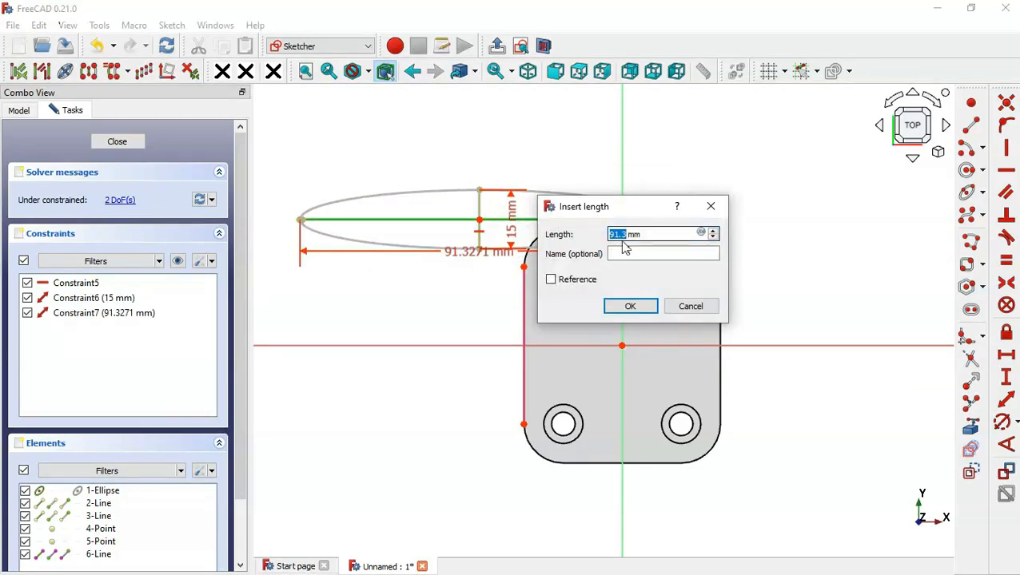
{"action": "key", "text": "alt+Tab"}
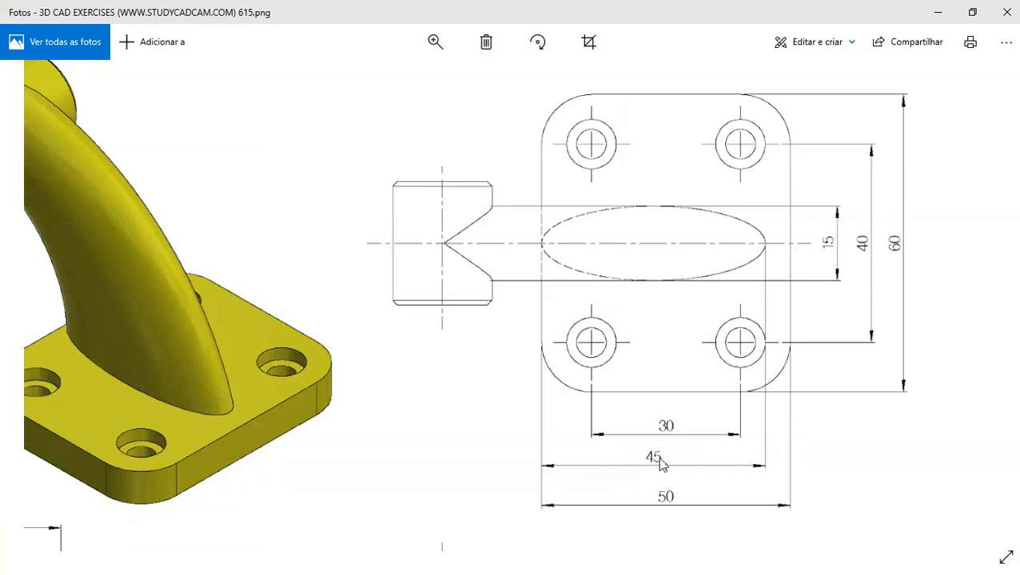
{"action": "key", "text": "alt+Tab"}
{"action": "type", "text": "45"}
{"action": "key", "text": "Return"}
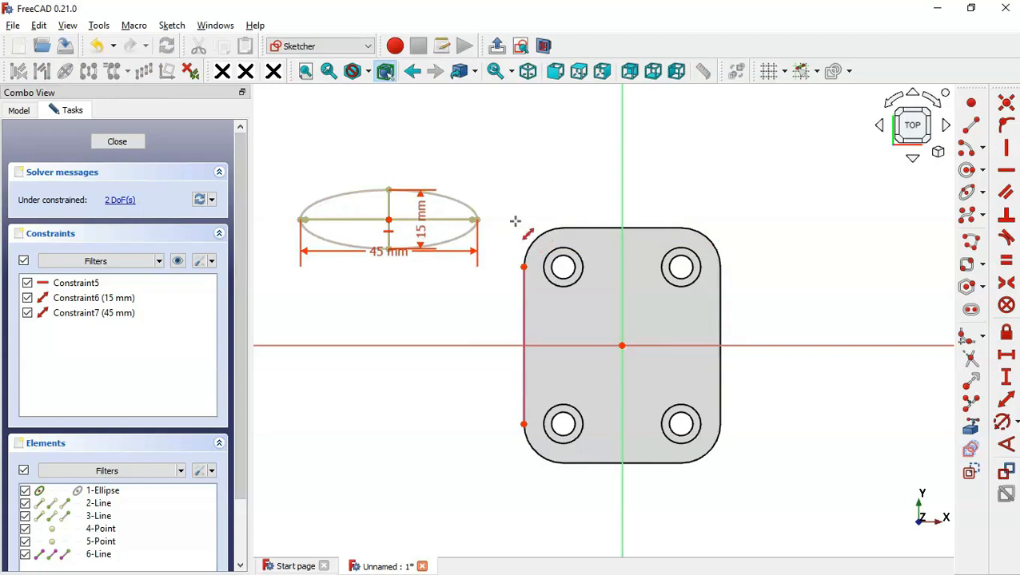
{"action": "right_click", "coordinate": [446, 192]}
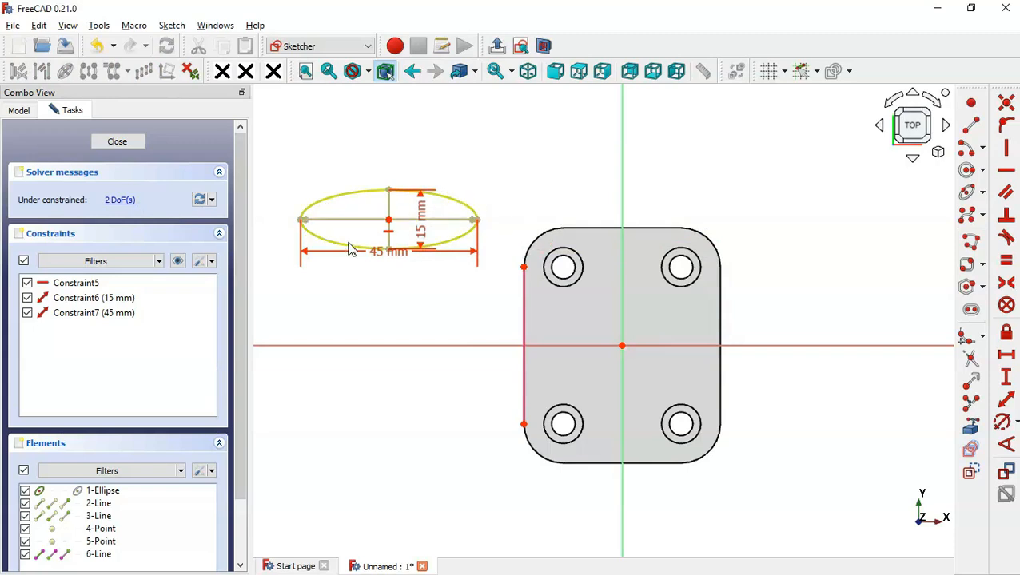
Align the ellipse's left end vertically with the upper endpoint of the projected plate edge.
{"action": "left_click", "coordinate": [302, 223]}
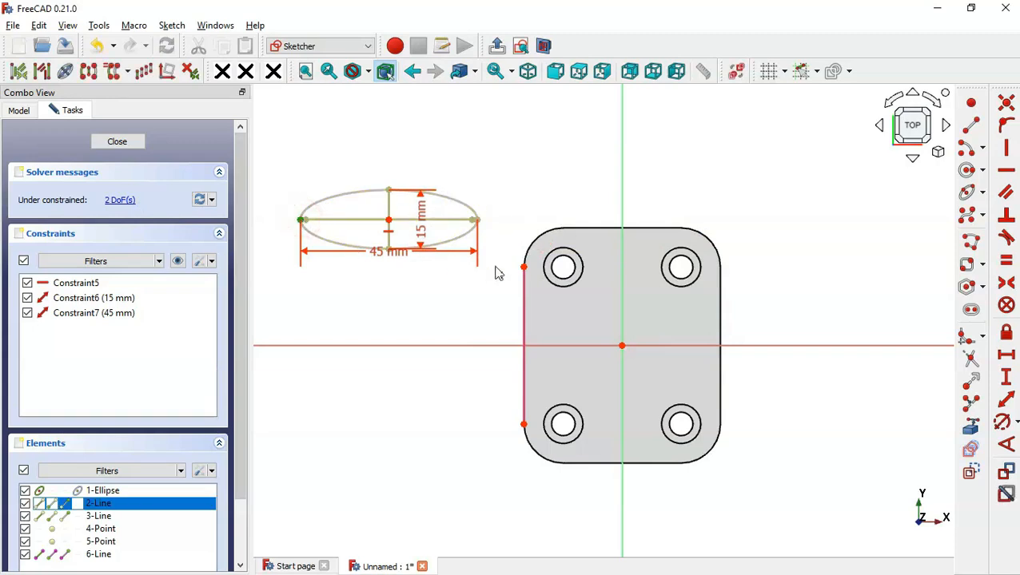
{"action": "left_click", "coordinate": [523, 267]}
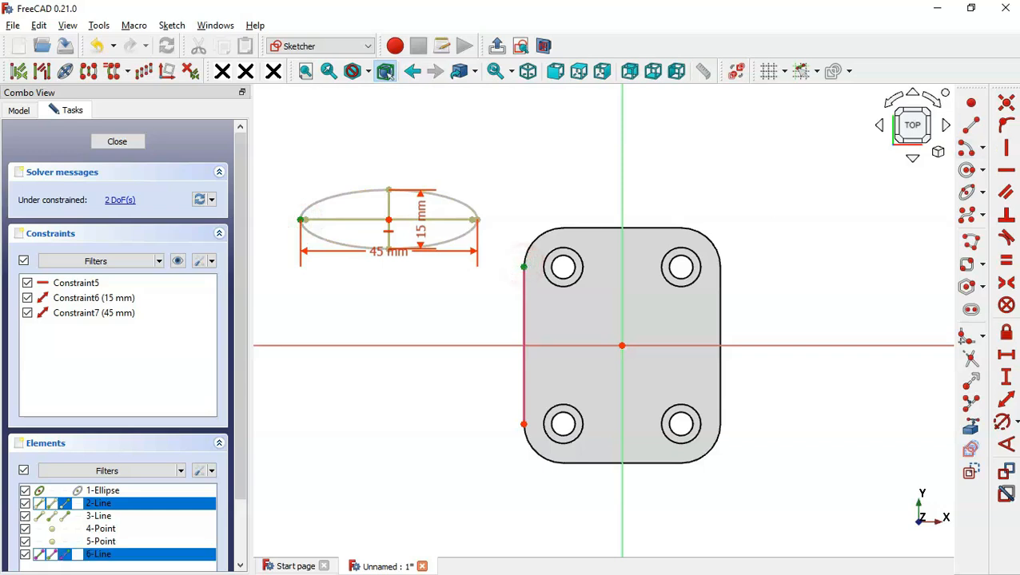
{"action": "left_click", "coordinate": [1009, 150]}
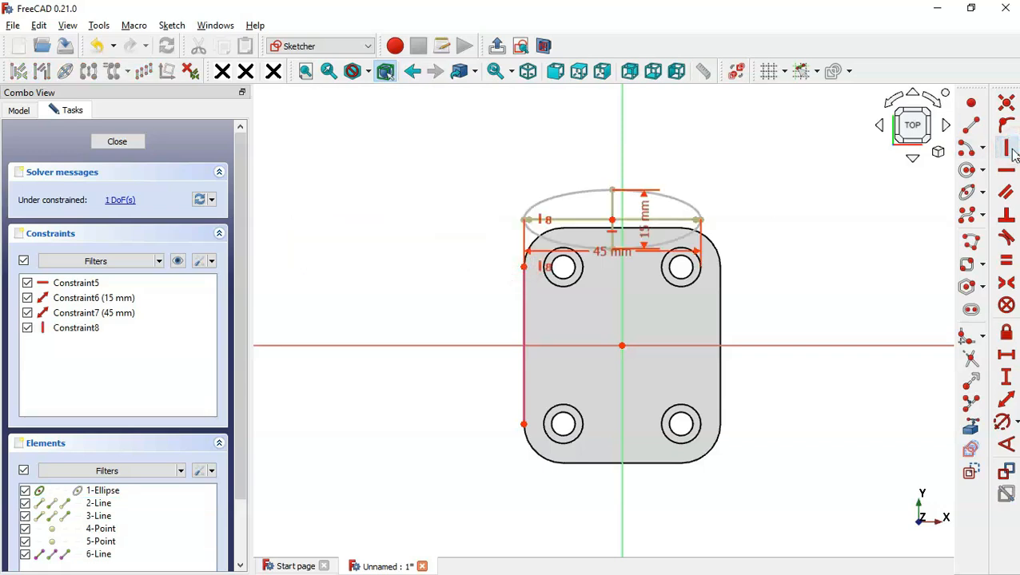
Align the ellipse's left end horizontally with the sketch origin and close the sketch.
{"action": "left_click", "coordinate": [524, 221]}
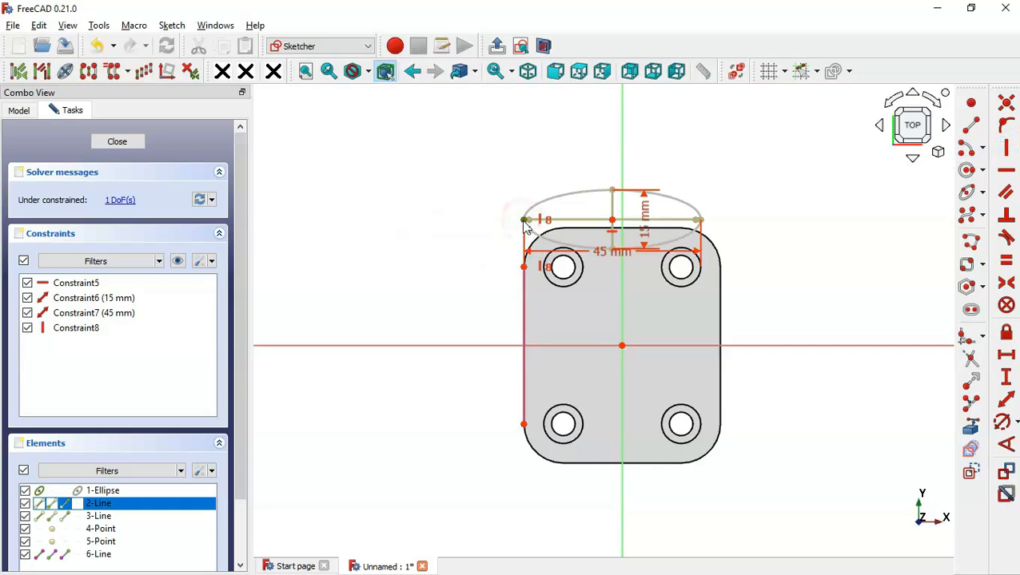
{"action": "left_click", "coordinate": [622, 347]}
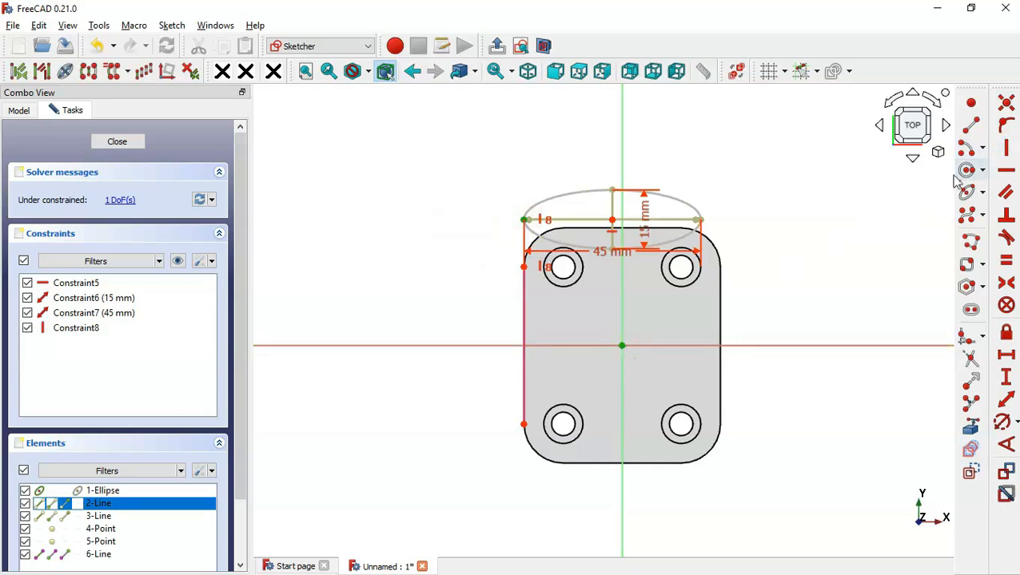
{"action": "left_click", "coordinate": [1005, 171]}
{"action": "left_click", "coordinate": [497, 46]}
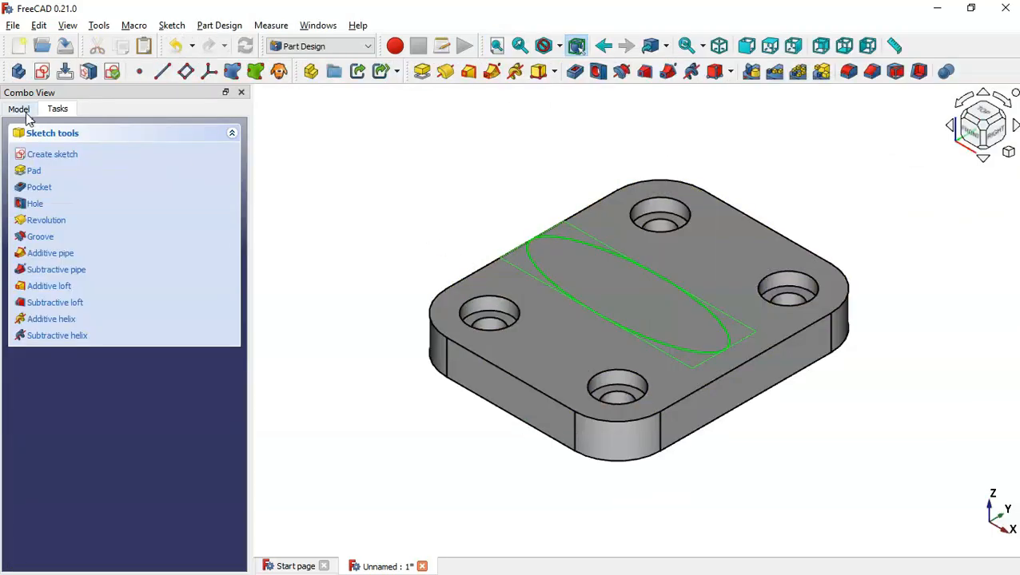
Rename the ellipse sketch as Profile1.
{"action": "left_click", "coordinate": [22, 111]}
{"action": "left_click", "coordinate": [86, 200]}
{"action": "left_click", "coordinate": [86, 200]}
{"action": "type", "text": "Profile1"}
{"action": "key", "text": "Return"}
{"action": "left_click", "coordinate": [318, 250]}
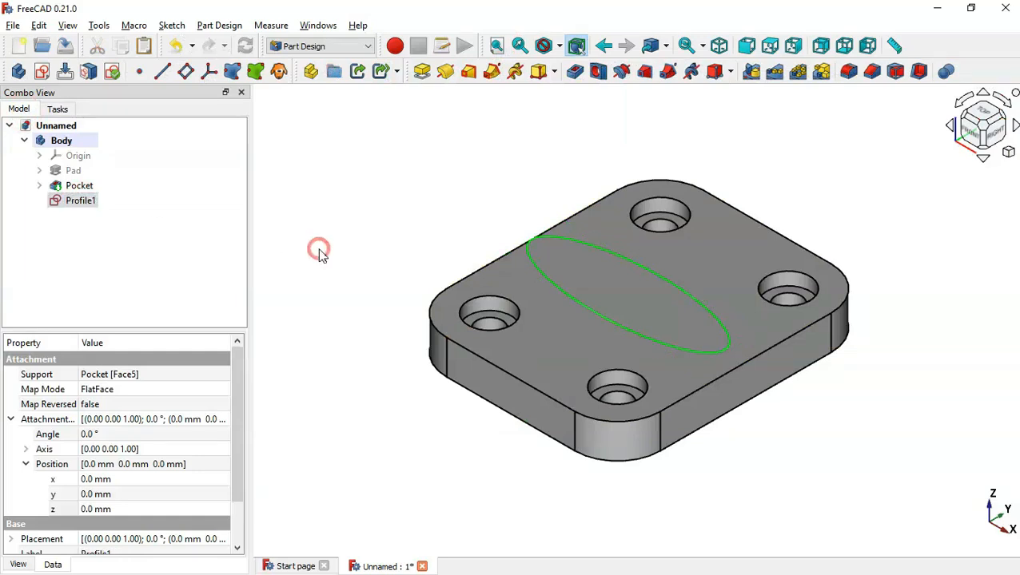
Check the arm's side view in the reference drawing, then start a new sketch on the XZ plane and turn on the section view.
{"action": "key", "text": "alt+Tab"}
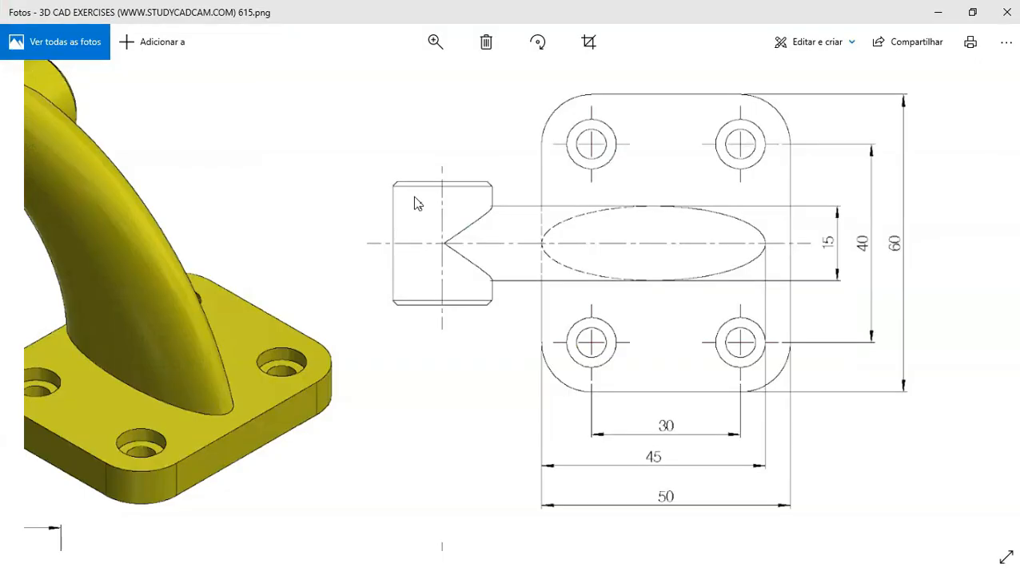
{"action": "scroll", "coordinate": [623, 319], "scroll_direction": "down", "scroll_amount": 5}
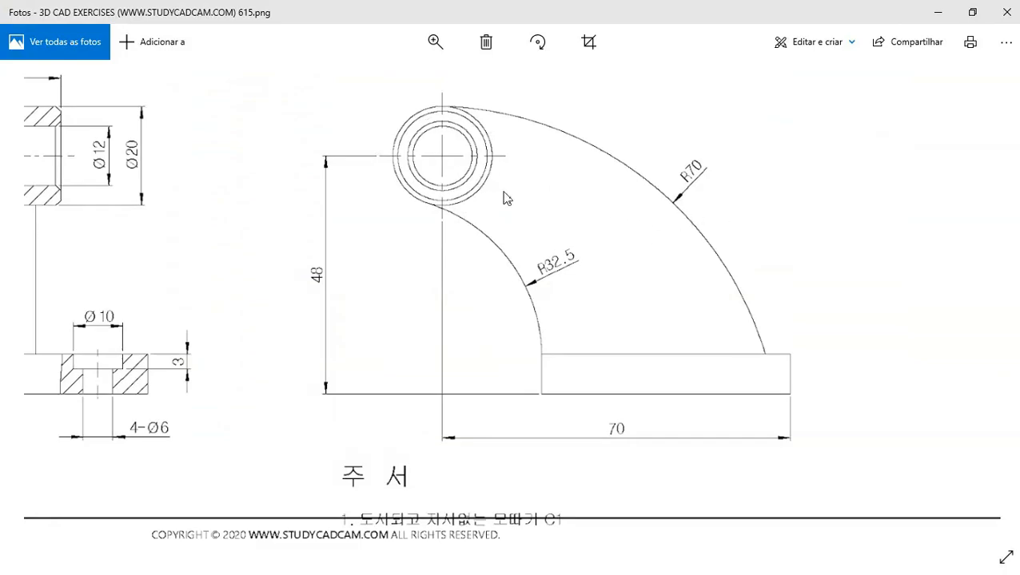
{"action": "key", "text": "alt+Tab"}
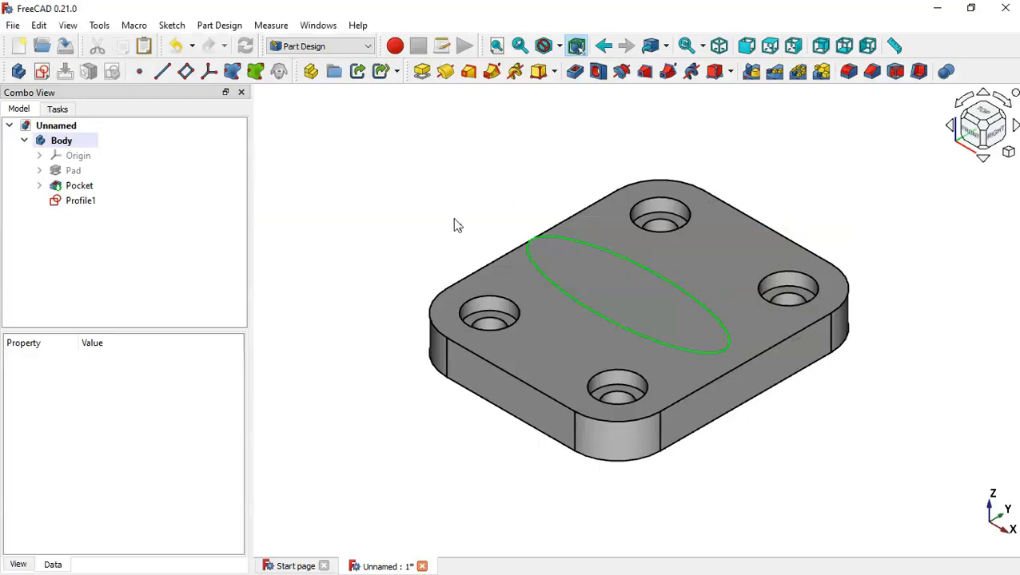
{"action": "left_click", "coordinate": [42, 72]}
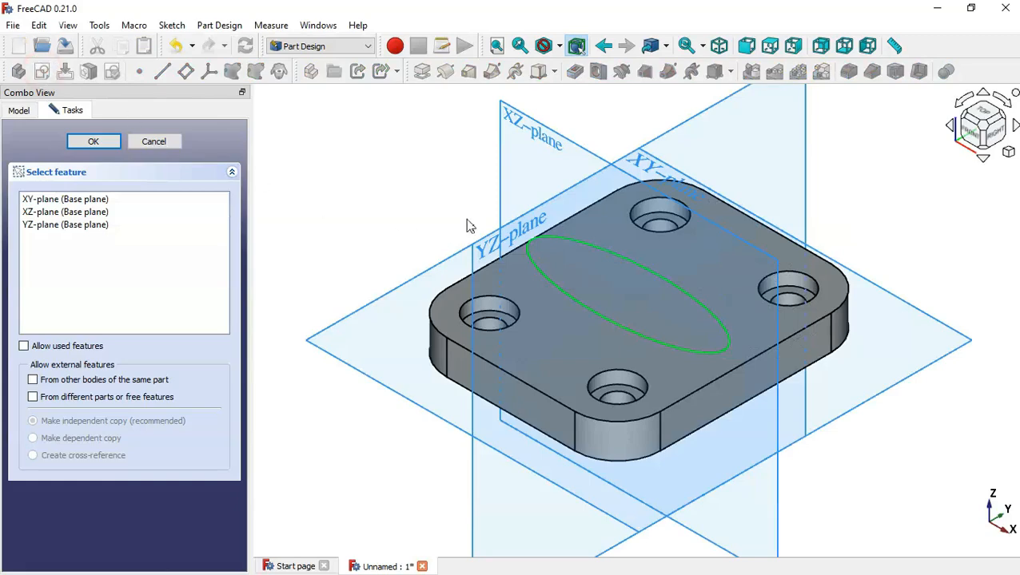
{"action": "left_click", "coordinate": [535, 131]}
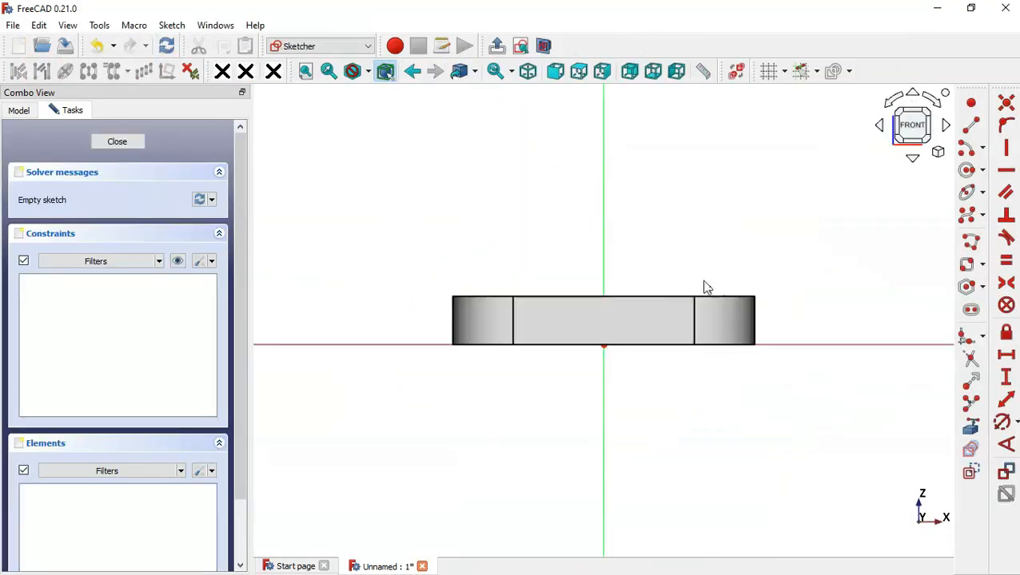
{"action": "left_click", "coordinate": [543, 46]}
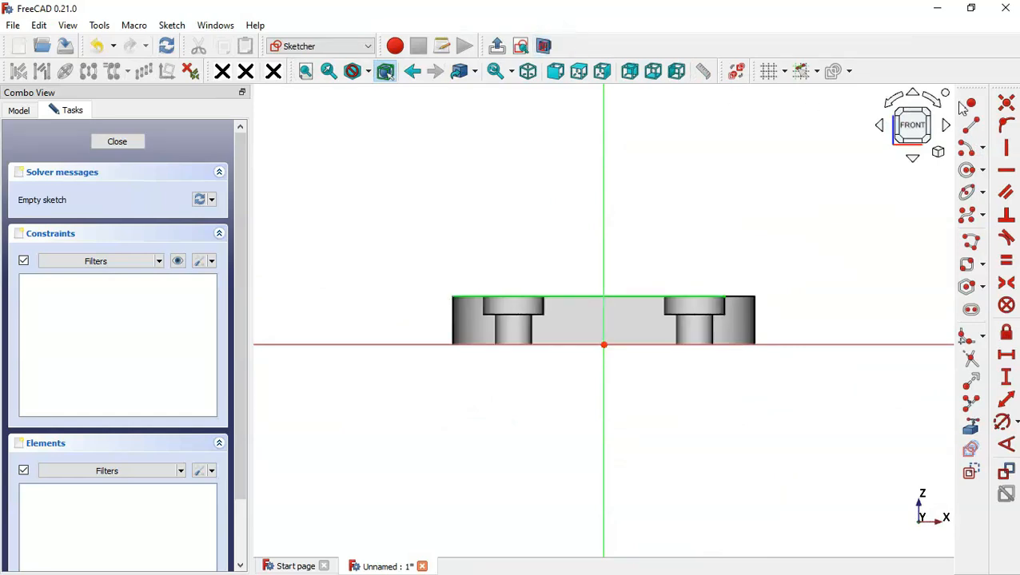
Project the base plate's right and left vertical edges into the sketch as external geometry.
{"action": "left_click", "coordinate": [970, 426]}
{"action": "left_click", "coordinate": [755, 320]}
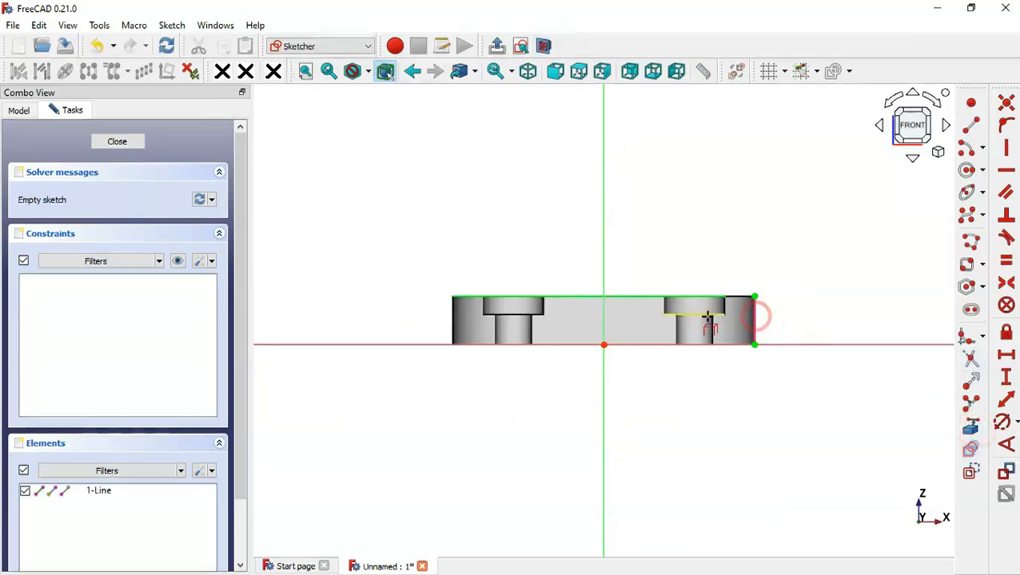
{"action": "left_click", "coordinate": [454, 319]}
Draw a circle above and well to the left of the base plate in the XZ sketch.
{"action": "scroll", "coordinate": [724, 457], "scroll_direction": "down", "scroll_amount": 2}
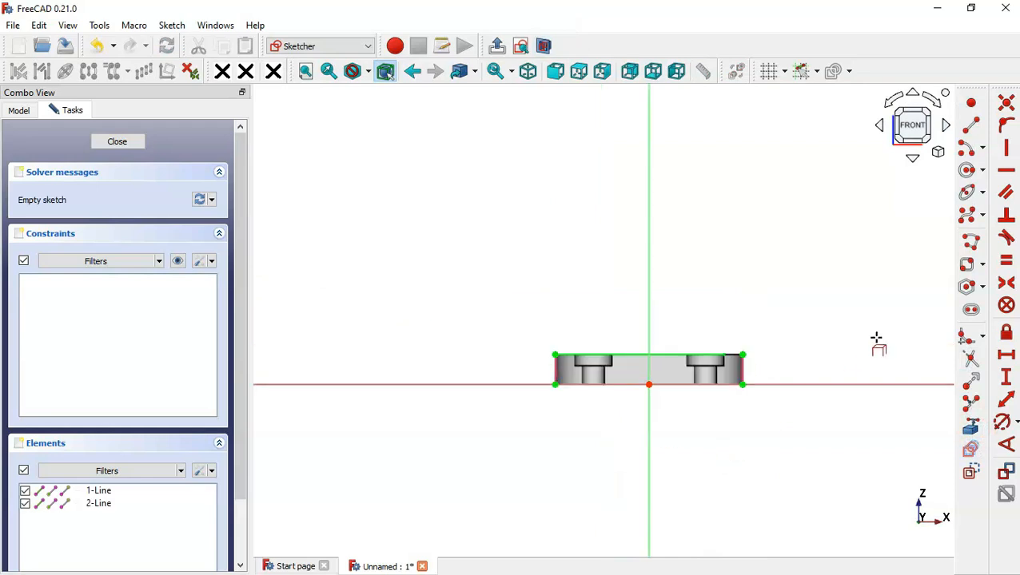
{"action": "left_click", "coordinate": [967, 171]}
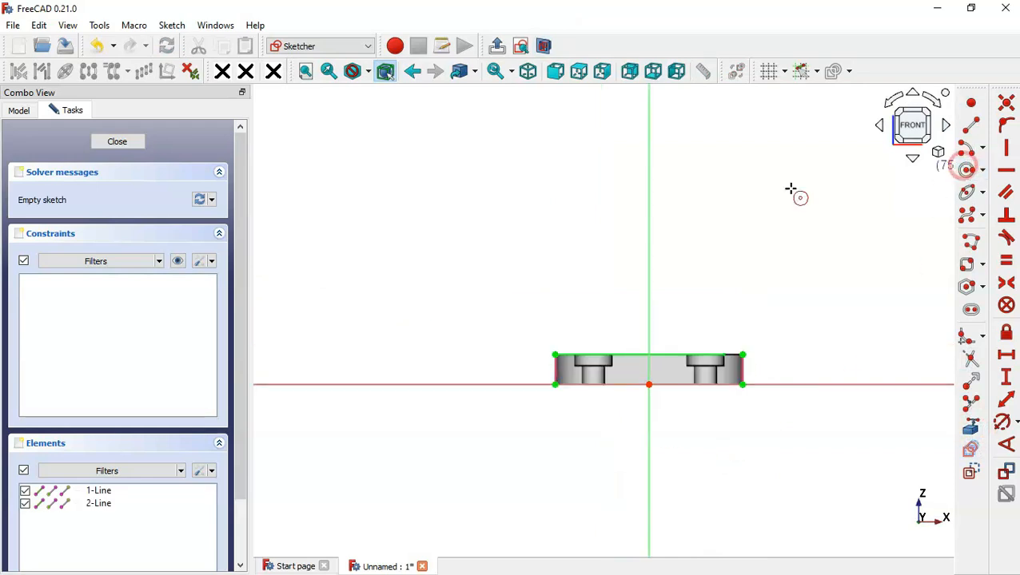
{"action": "left_click", "coordinate": [409, 162]}
{"action": "left_click", "coordinate": [425, 181]}
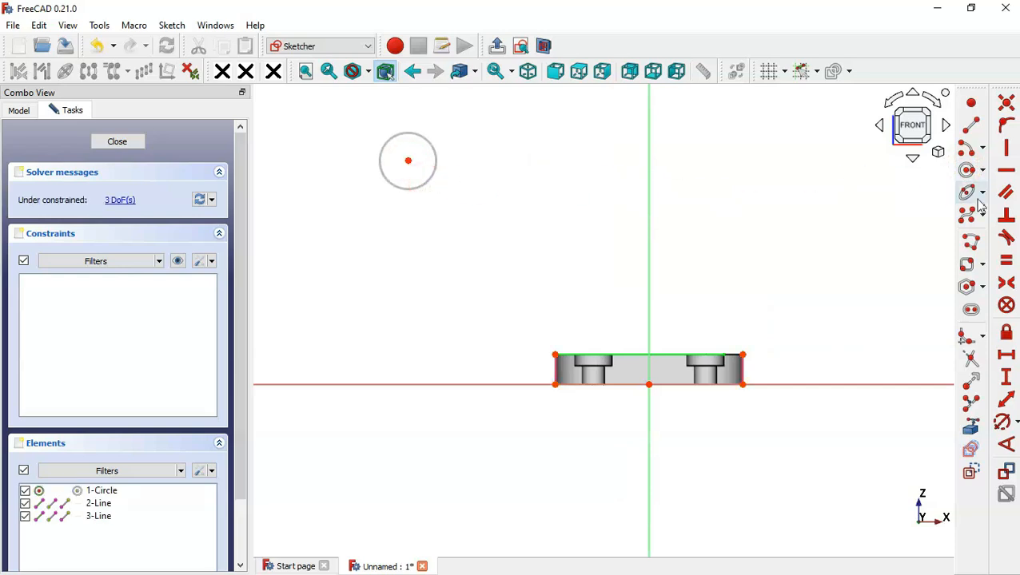
Draw the inner arc by its centre, from the base plate's upper left corner up to just below the circle.
{"action": "left_click", "coordinate": [970, 169]}
{"action": "left_click", "coordinate": [405, 356]}
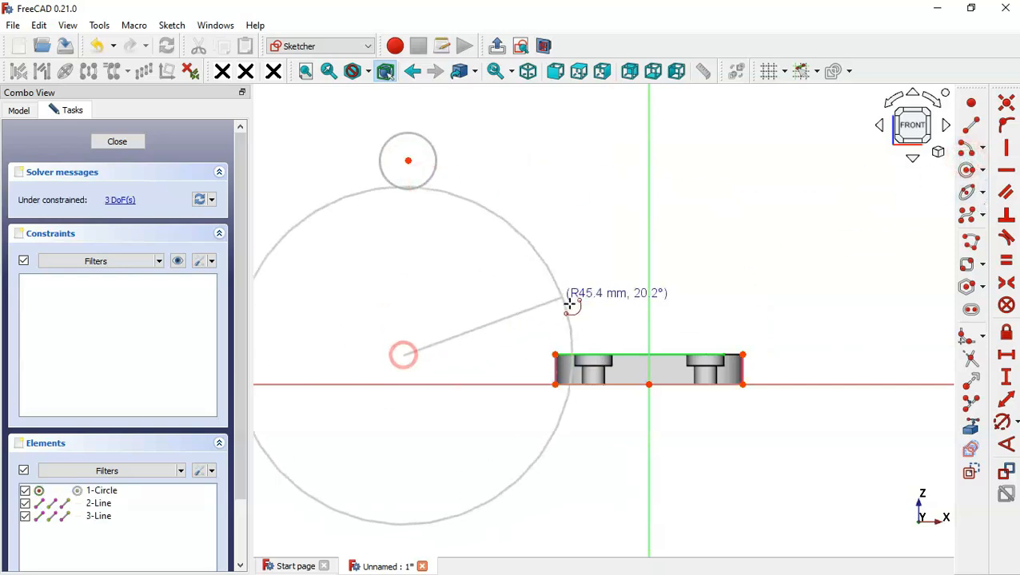
{"action": "left_click", "coordinate": [554, 353]}
{"action": "left_click", "coordinate": [447, 211]}
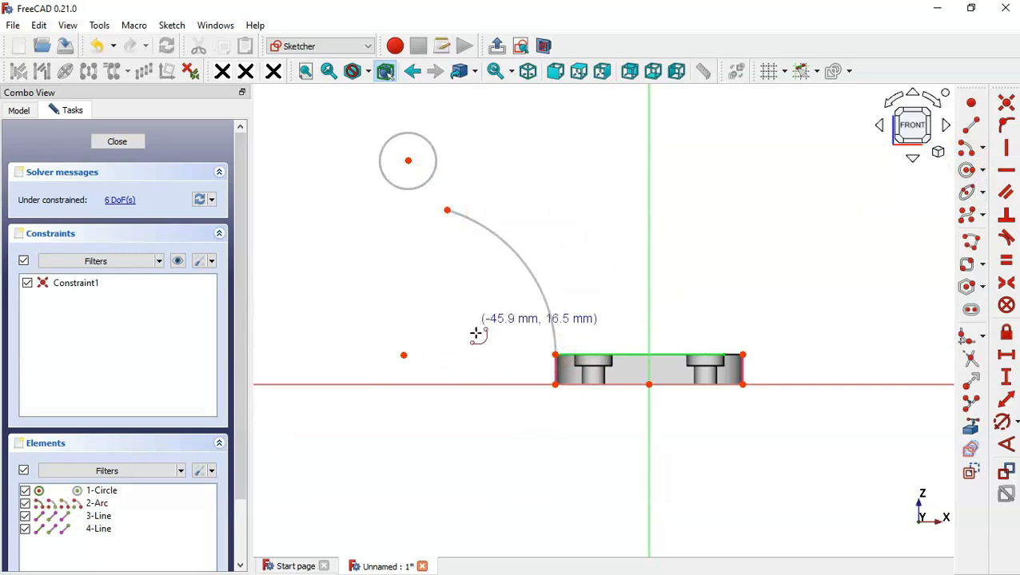
Draw a larger outer arc by its centre, starting just above the plate's right side and curving up to the left.
{"action": "left_click", "coordinate": [404, 339]}
{"action": "left_click", "coordinate": [718, 344]}
{"action": "left_click", "coordinate": [512, 152]}
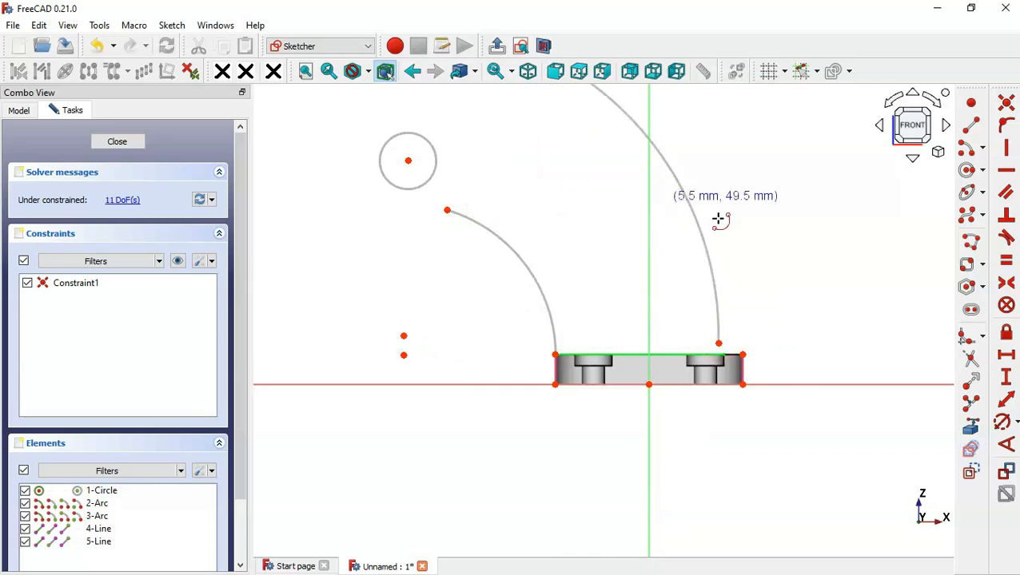
{"action": "scroll", "coordinate": [769, 236], "scroll_direction": "down", "scroll_amount": 2}
{"action": "right_click", "coordinate": [750, 273]}
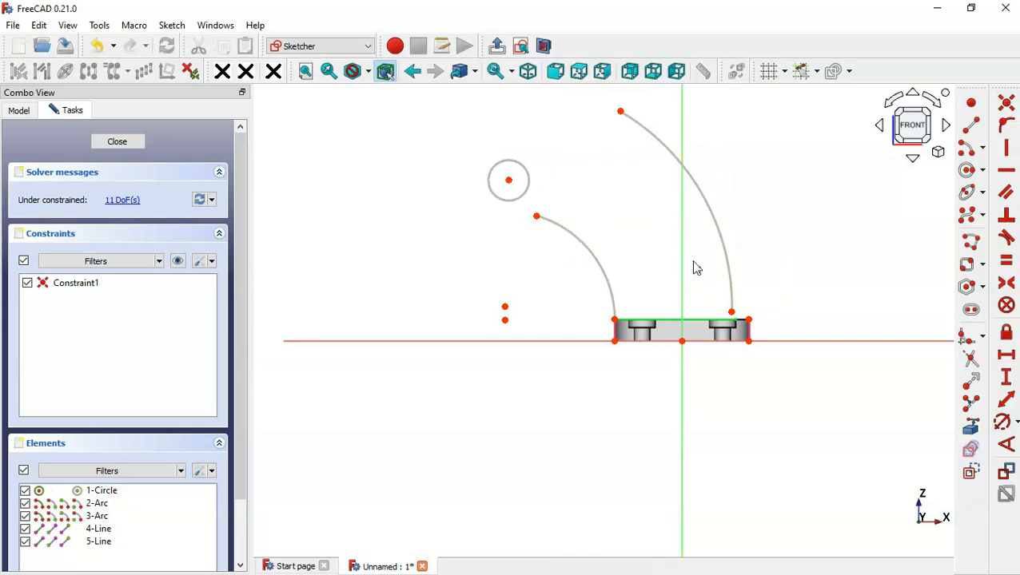
Align the outer arc's lower end horizontally with the base plate's upper right corner.
{"action": "scroll", "coordinate": [722, 281], "scroll_direction": "up", "scroll_amount": 2}
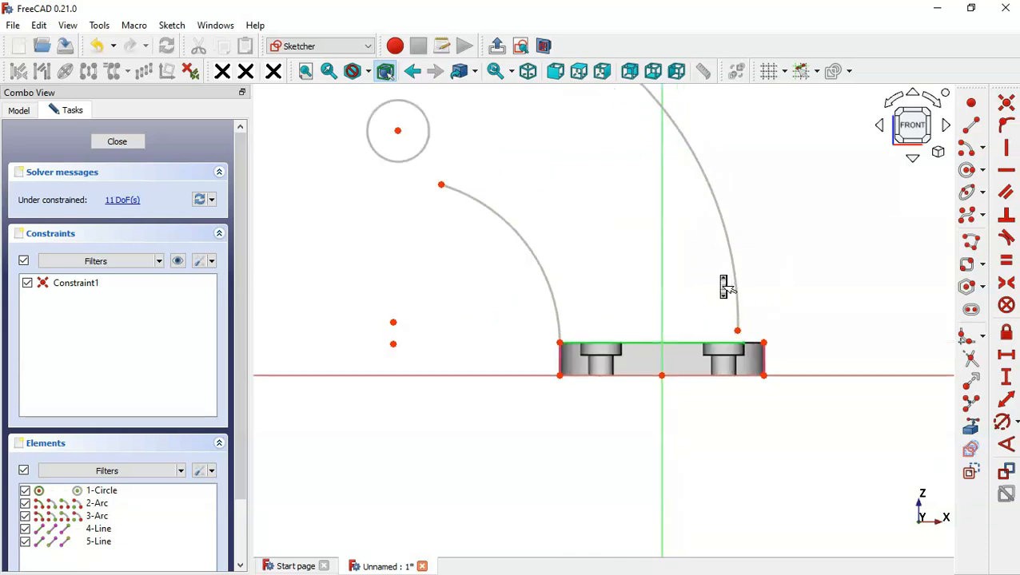
{"action": "left_click_drag", "start_coordinate": [717, 311], "coordinate": [799, 366]}
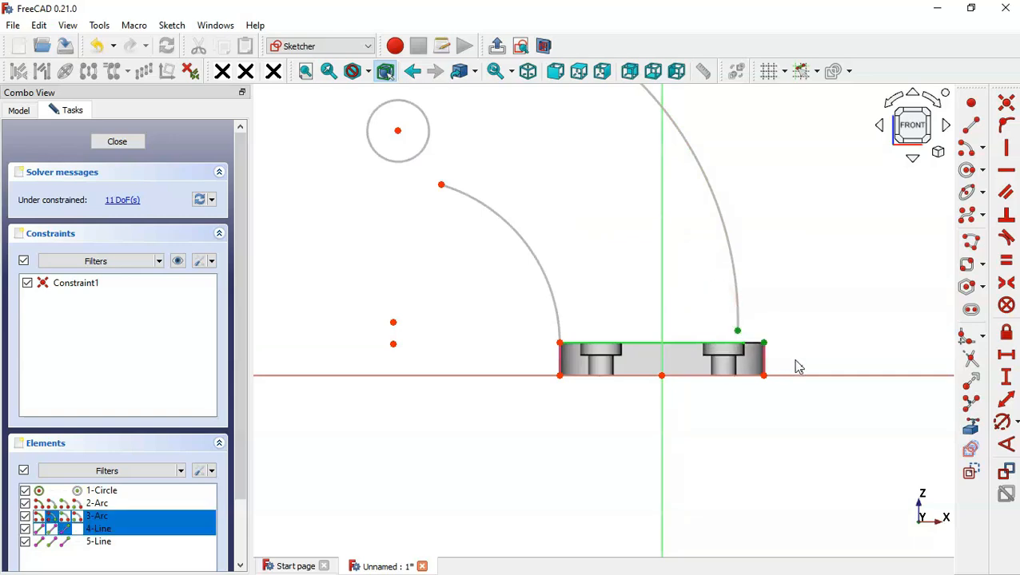
{"action": "left_click", "coordinate": [1007, 172]}
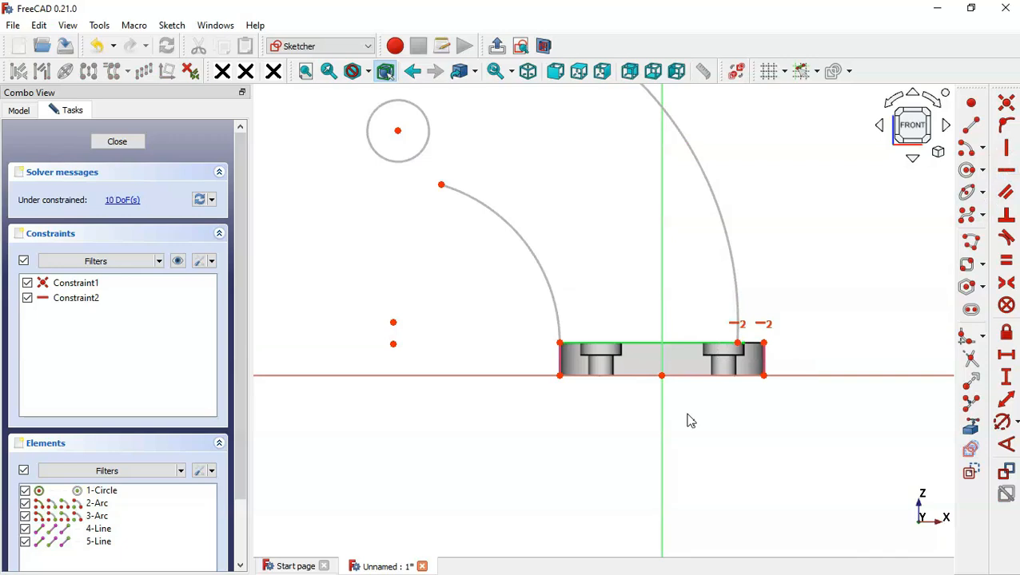
{"action": "scroll", "coordinate": [690, 422], "scroll_direction": "down", "scroll_amount": 2}
{"action": "scroll", "coordinate": [561, 177], "scroll_direction": "up", "scroll_amount": 1}
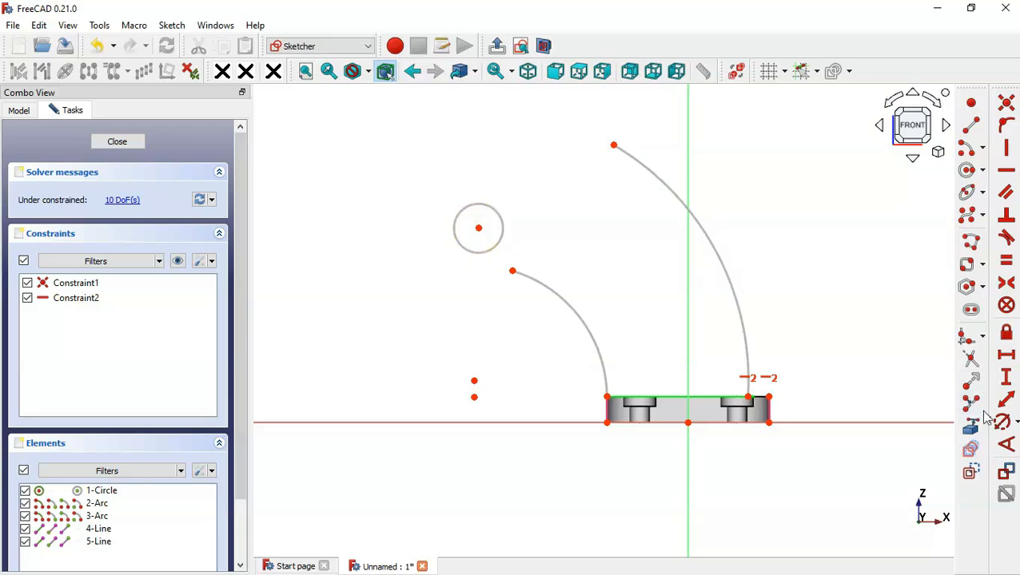
Check the cylinder's outer diameter in the reference drawing and set the circle's diameter to 20 mm.
{"action": "left_click", "coordinate": [1003, 426]}
{"action": "left_click", "coordinate": [504, 217]}
{"action": "key", "text": "alt+Tab"}
{"action": "mouse_move", "coordinate": [392, 206]}
{"action": "left_mouse_down"}
{"action": "mouse_move", "coordinate": [464, 117]}
{"action": "mouse_move", "coordinate": [464, 158]}
{"action": "left_mouse_up"}
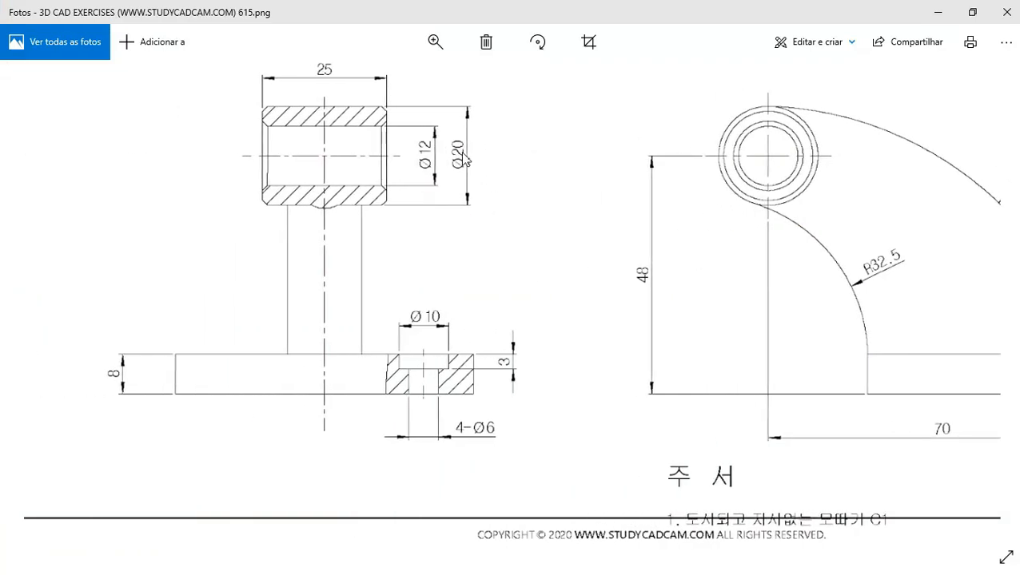
{"action": "key", "text": "alt+Tab"}
{"action": "type", "text": "20"}
{"action": "key", "text": "Return"}
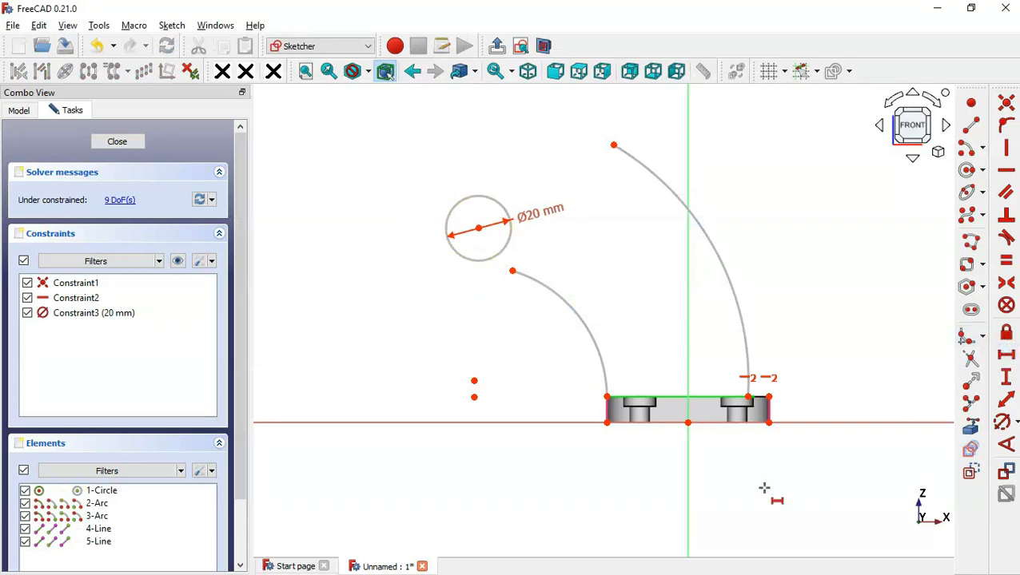
Check the side view in the reference drawing and set the horizontal distance from the circle's centre to the plate's lower right corner to 70 mm.
{"action": "key", "text": "alt+Tab"}
{"action": "left_click_drag", "start_coordinate": [839, 452], "coordinate": [585, 453]}
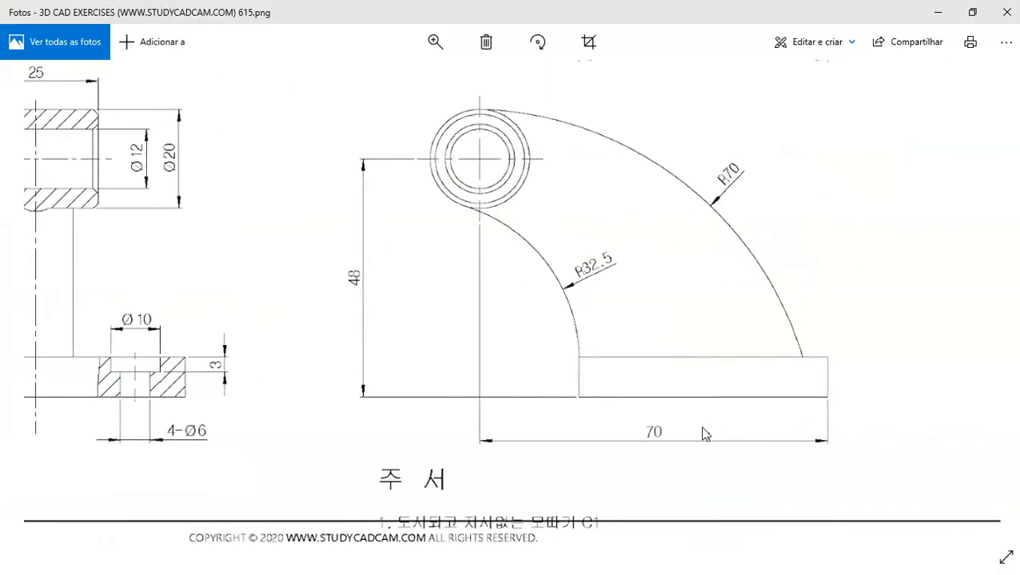
{"action": "key", "text": "alt+Tab"}
{"action": "left_click", "coordinate": [477, 229]}
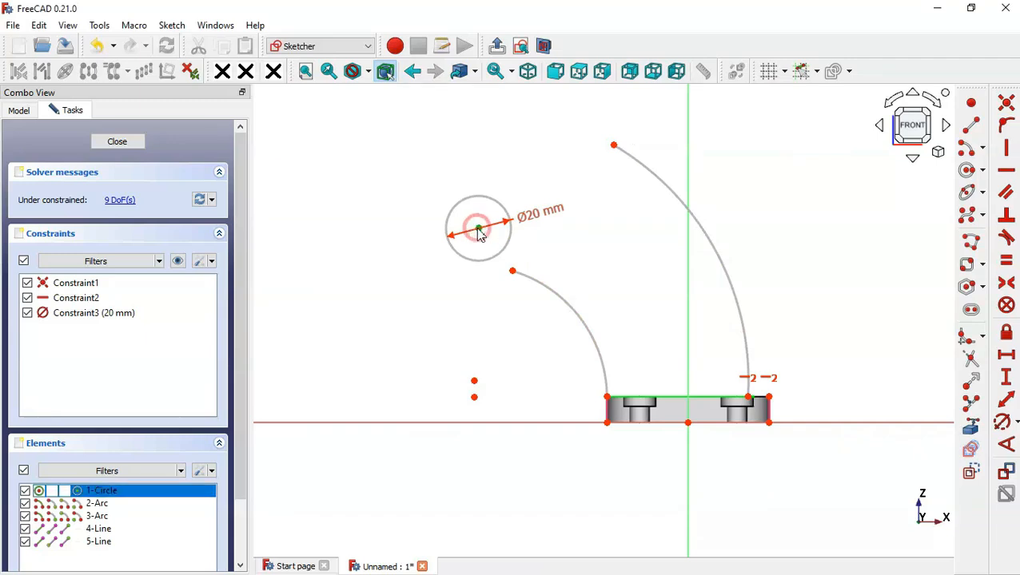
{"action": "key", "text": "l"}
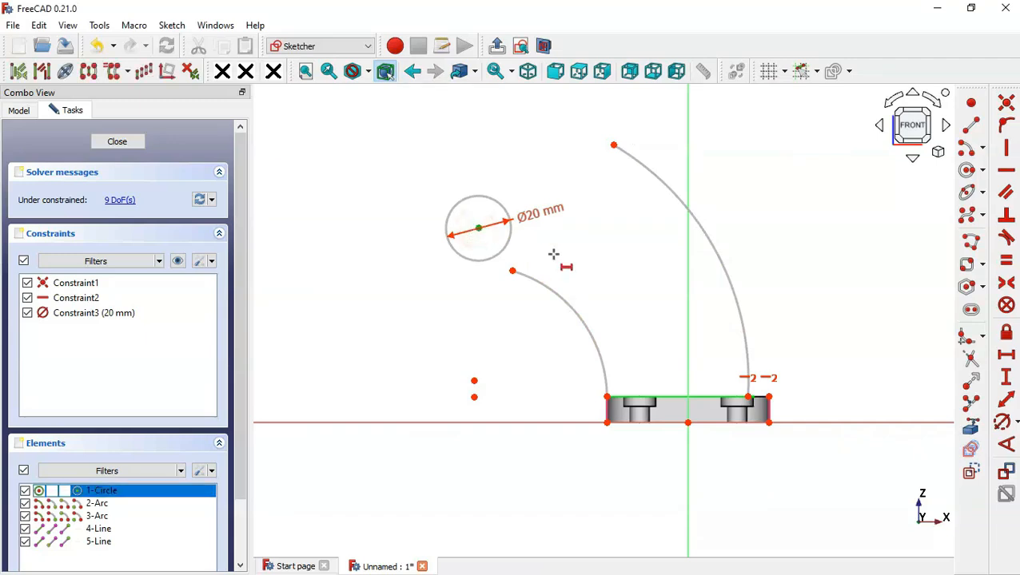
{"action": "left_click", "coordinate": [768, 423]}
{"action": "type", "text": "70"}
{"action": "key", "text": "Return"}
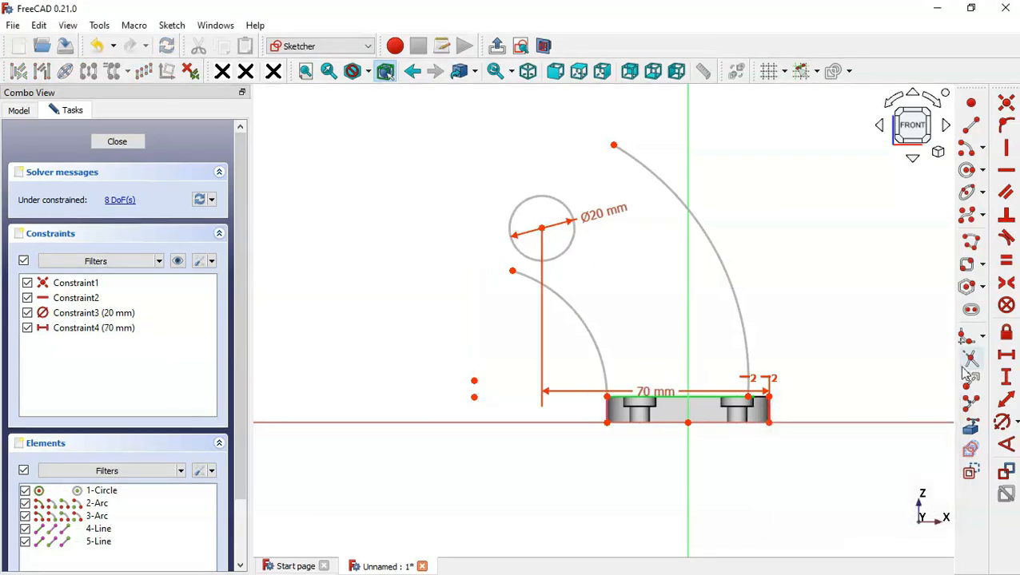
Check the cylinder's height in the reference drawing and set the circle centre's vertical distance from the plate's lower left corner to 48 mm.
{"action": "key", "text": "alt+Tab"}
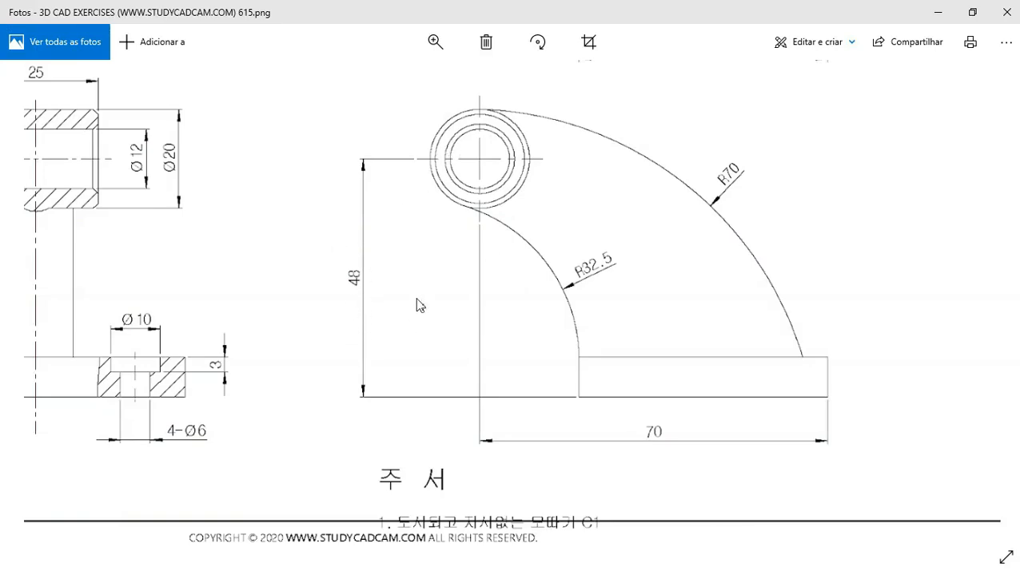
{"action": "key", "text": "alt+Tab"}
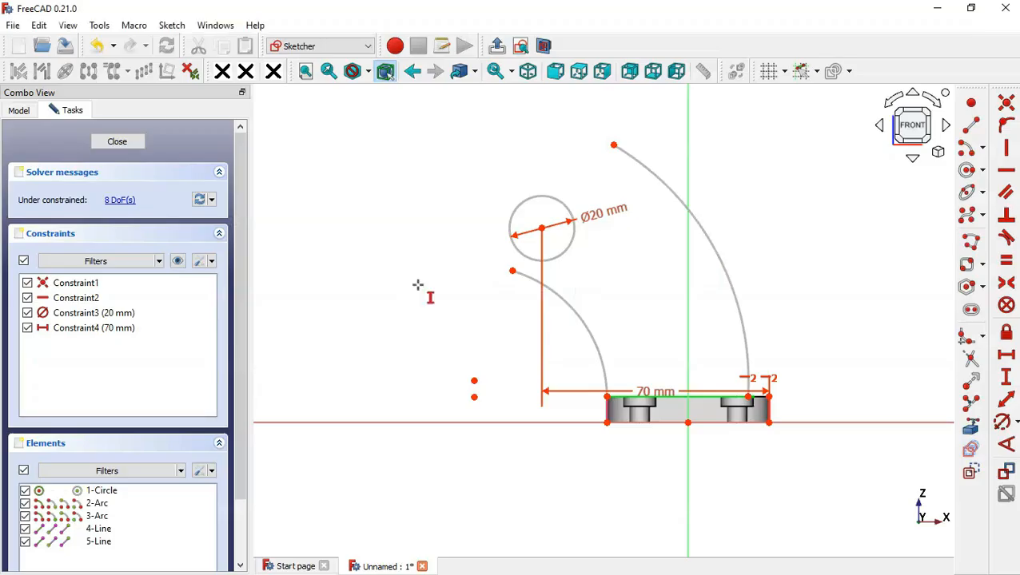
{"action": "left_click", "coordinate": [605, 424]}
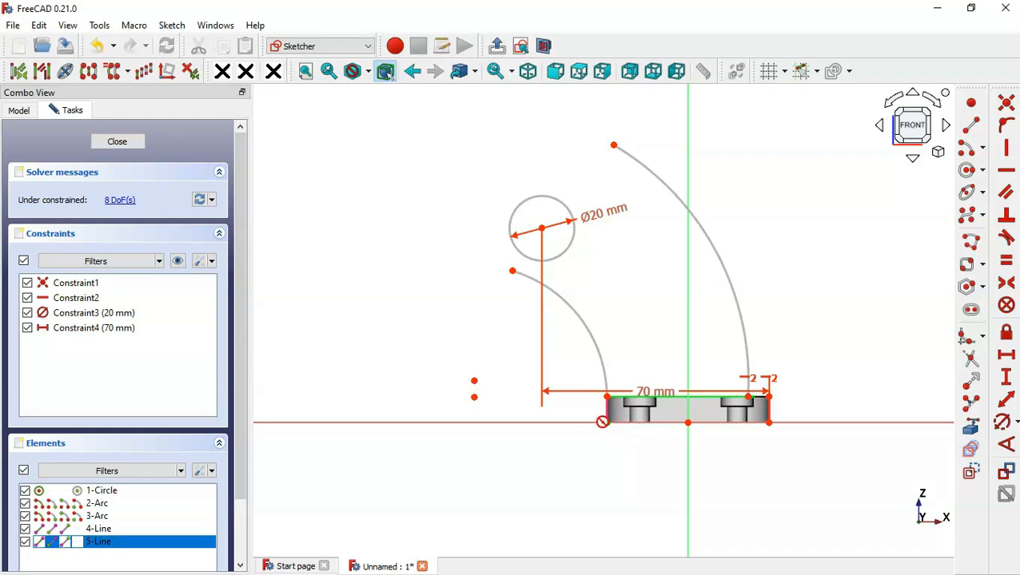
{"action": "left_click", "coordinate": [542, 229]}
{"action": "type", "text": "48"}
{"action": "key", "text": "Return"}
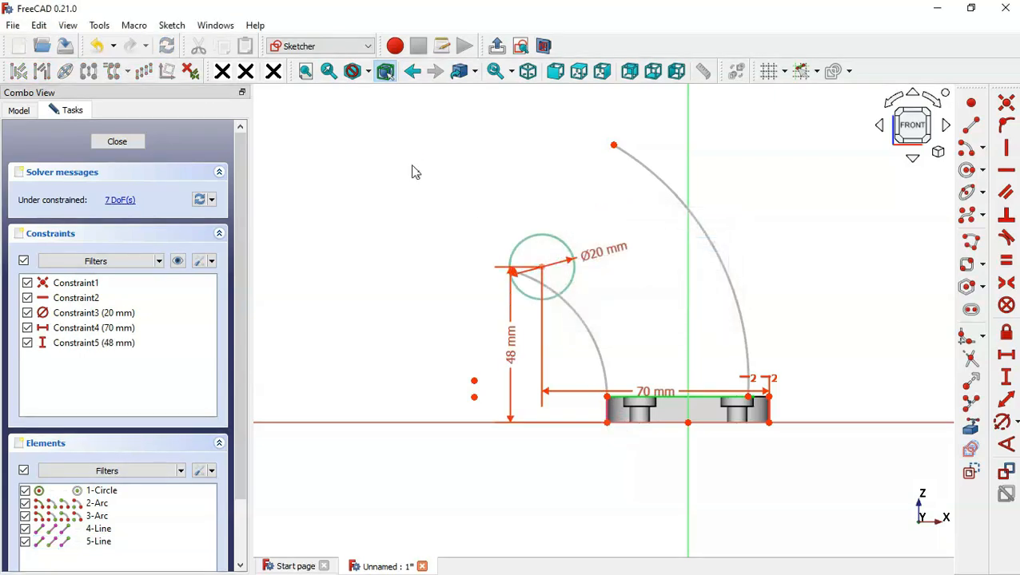
Hide all existing constraints in the sketch to clear the view of the circle and arcs.
{"action": "scroll", "coordinate": [596, 272], "scroll_direction": "up", "scroll_amount": 2}
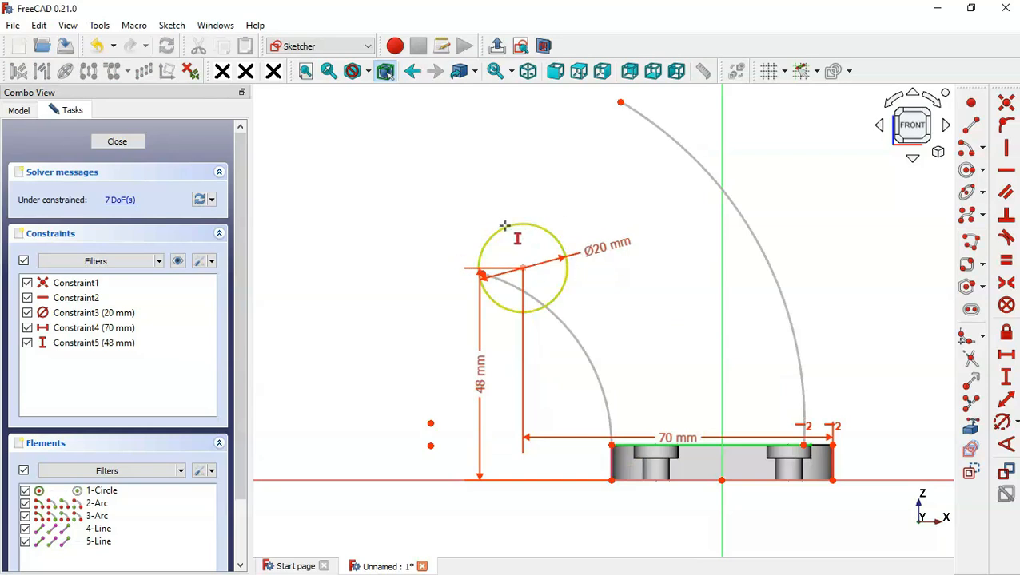
{"action": "left_click", "coordinate": [178, 267]}
{"action": "scroll", "coordinate": [591, 462], "scroll_direction": "down", "scroll_amount": 1}
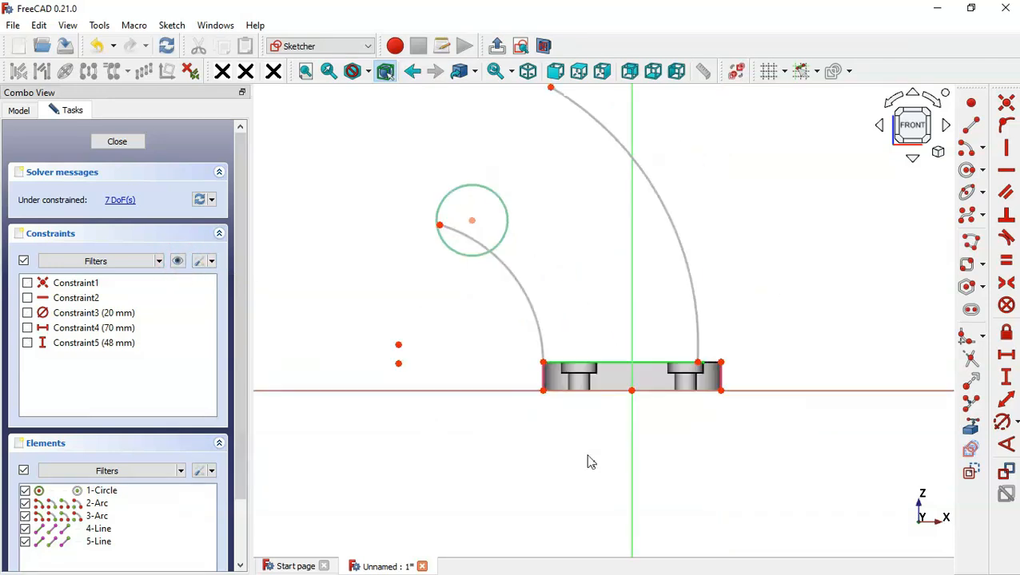
{"action": "scroll", "coordinate": [591, 462], "scroll_direction": "down", "scroll_amount": 2}
{"action": "scroll", "coordinate": [580, 379], "scroll_direction": "up", "scroll_amount": 3}
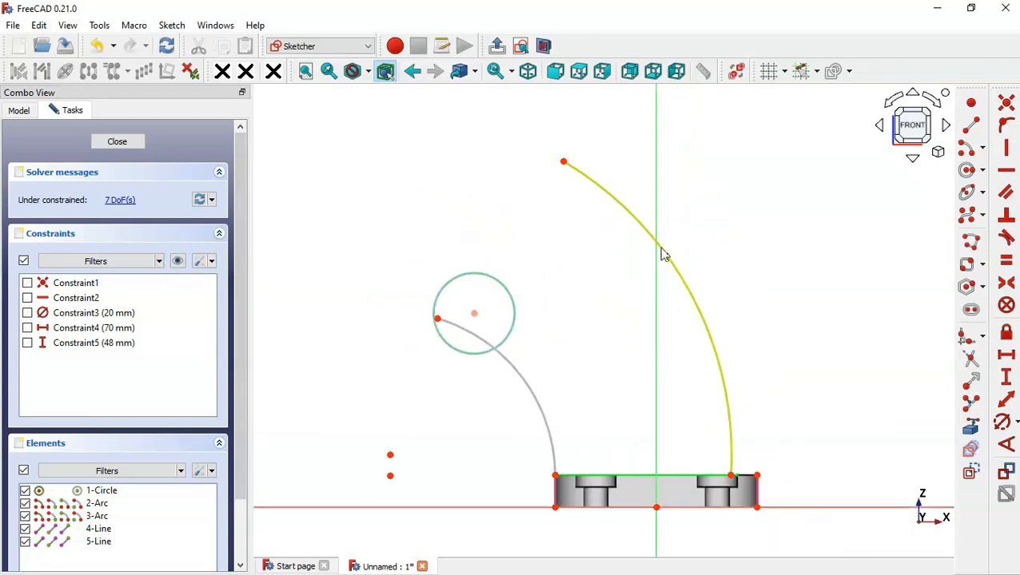
Pull the inner arc's upper end below the circle and make the arc tangent to the circle at that endpoint.
{"action": "left_click_drag", "start_coordinate": [439, 322], "coordinate": [483, 383]}
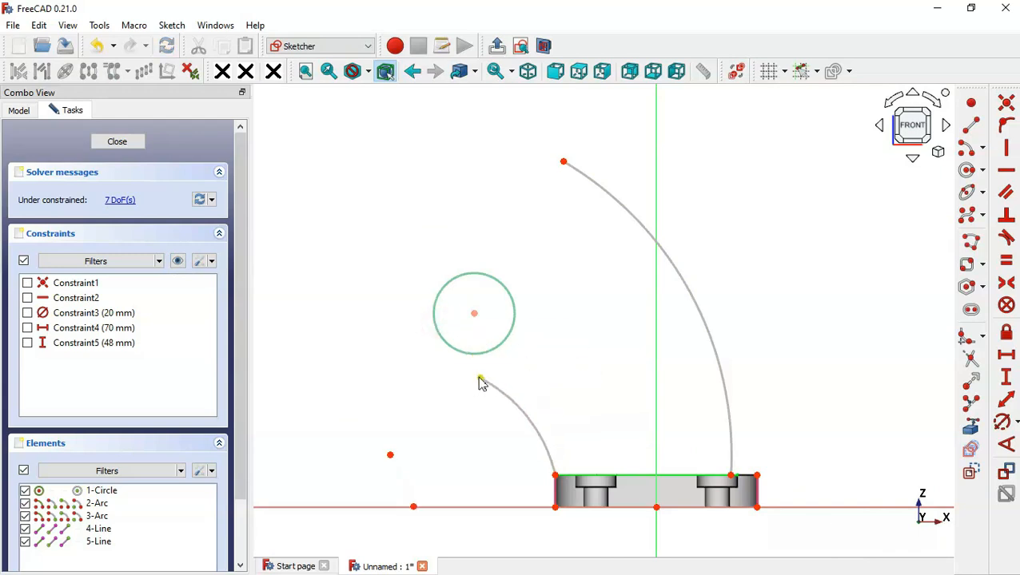
{"action": "left_click", "coordinate": [480, 379]}
{"action": "left_click", "coordinate": [489, 359]}
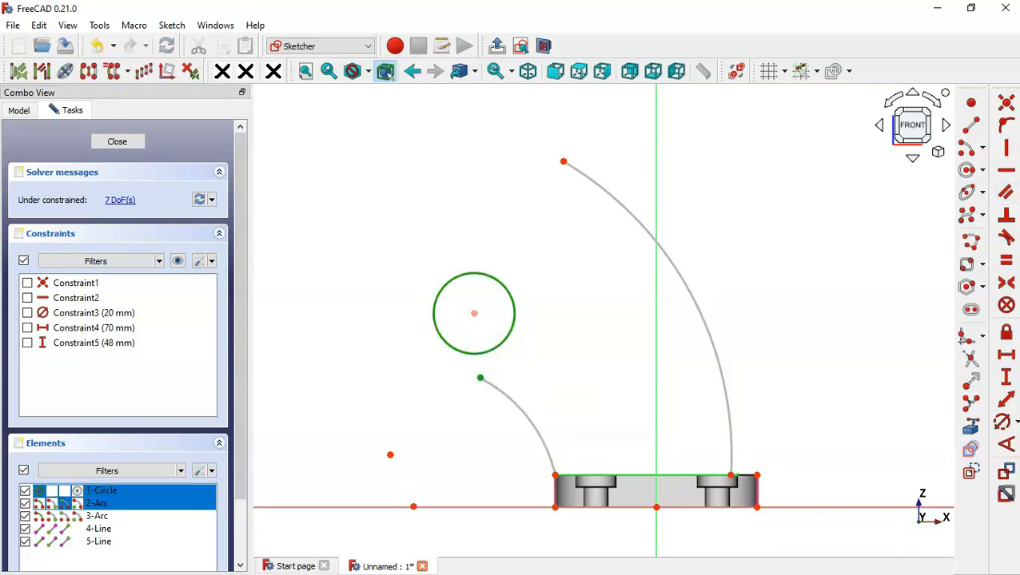
{"action": "left_click", "coordinate": [1006, 238]}
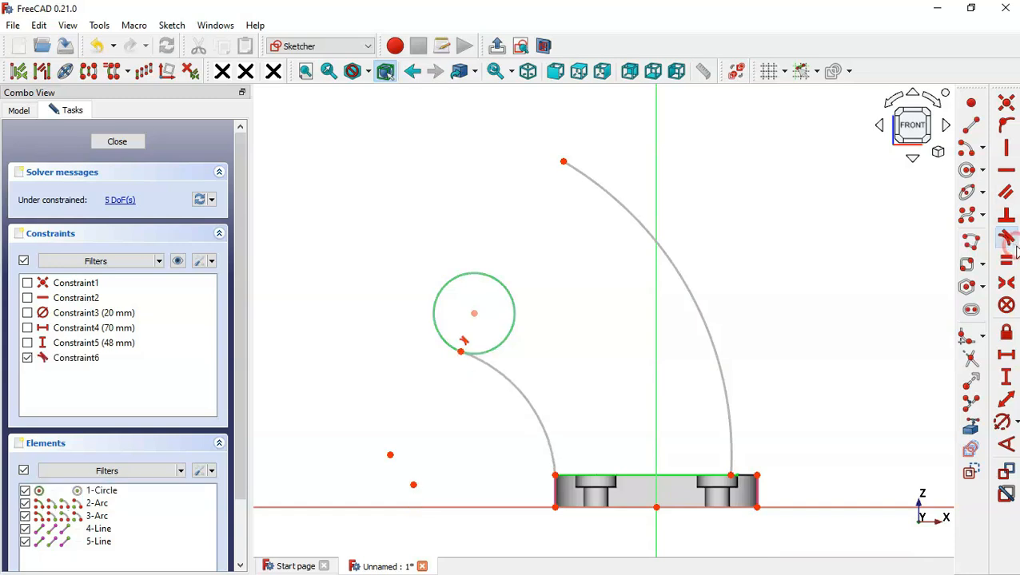
Make the outer arc tangent to the circle at its upper endpoint and pull its lower end towards the plate's right side.
{"action": "left_click", "coordinate": [565, 163]}
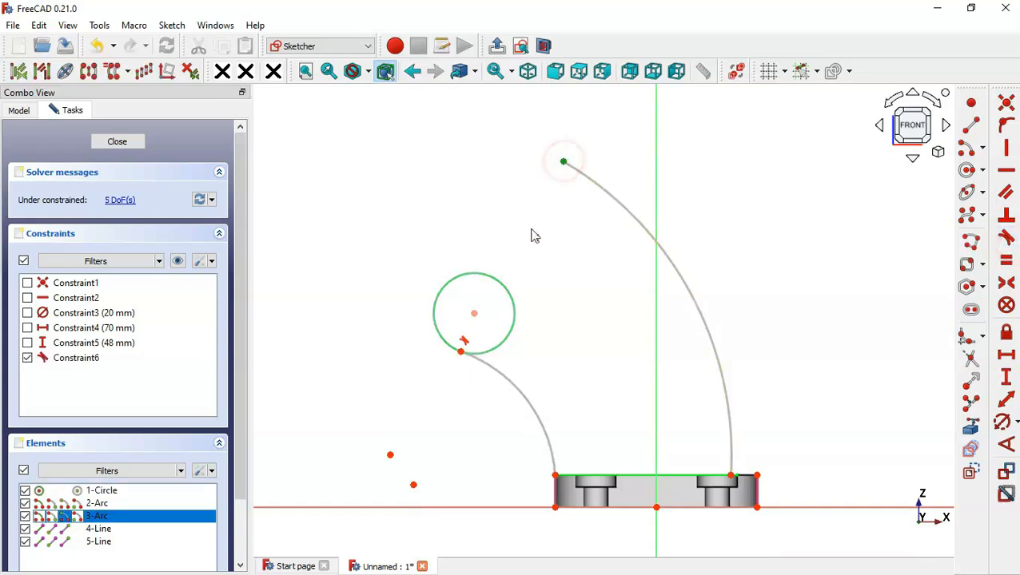
{"action": "left_click", "coordinate": [498, 279]}
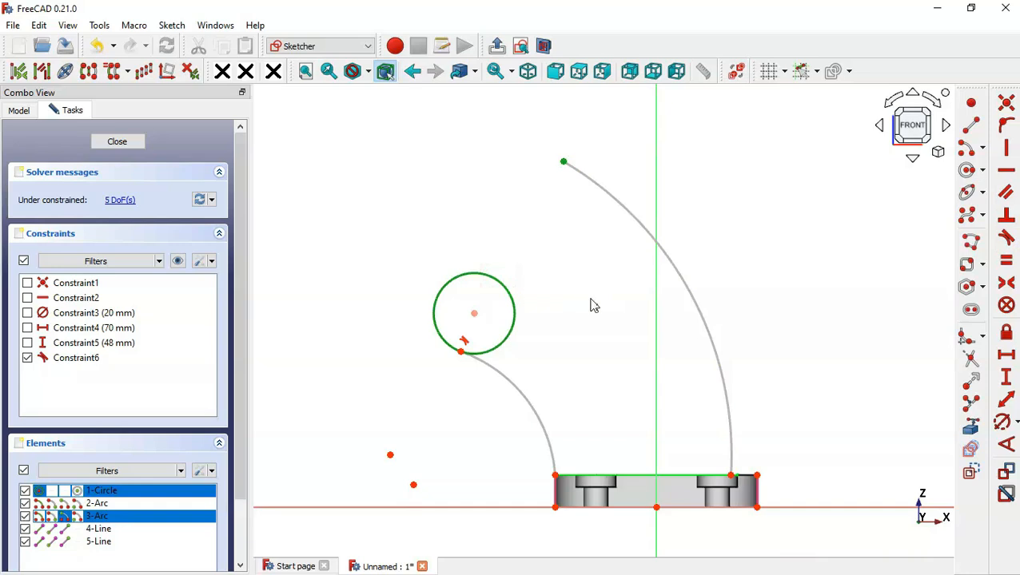
{"action": "left_click", "coordinate": [1007, 239]}
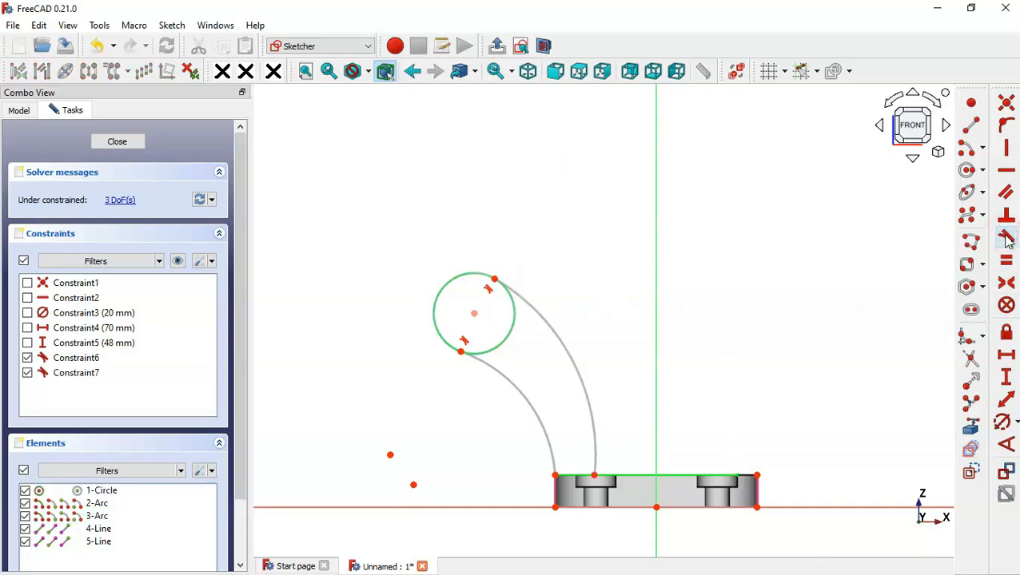
{"action": "left_click_drag", "start_coordinate": [596, 480], "coordinate": [699, 476]}
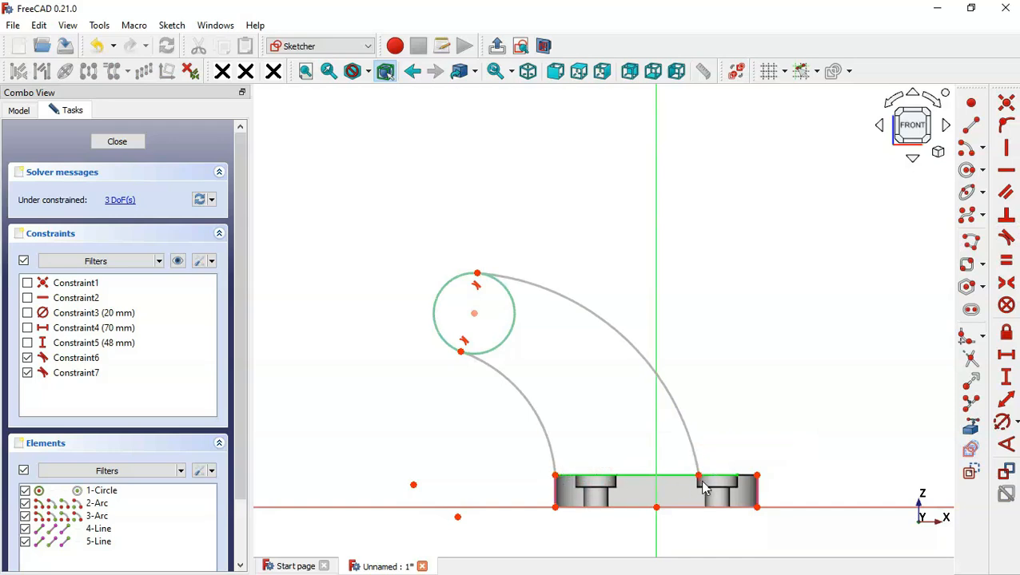
Check the ellipse's length in the reference drawing and set the horizontal distance between the two arcs' lower ends to 45 mm.
{"action": "left_click", "coordinate": [1006, 355]}
{"action": "key", "text": "alt+Tab"}
{"action": "scroll", "coordinate": [643, 361], "scroll_direction": "up", "scroll_amount": 5}
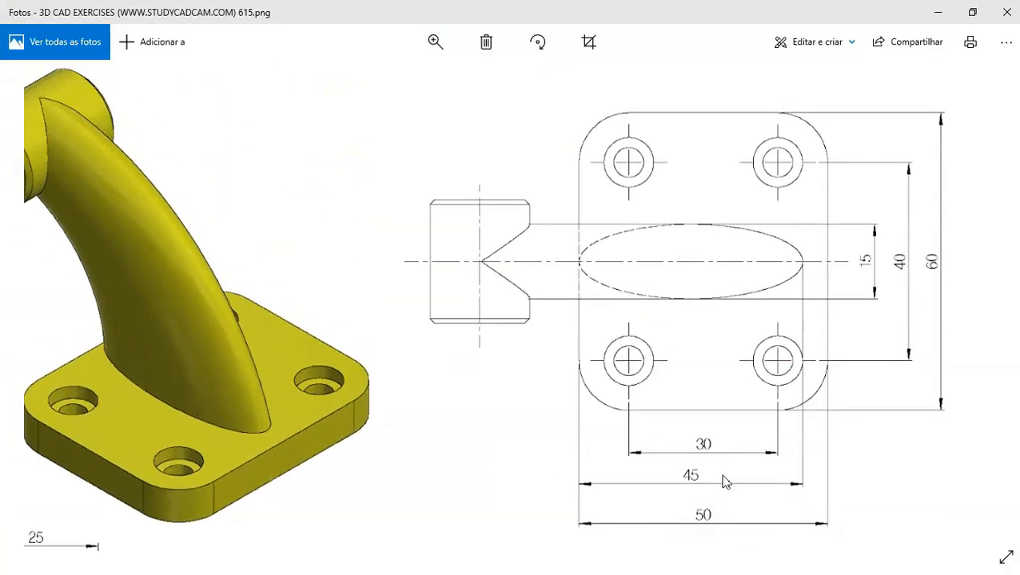
{"action": "key", "text": "alt+Tab"}
{"action": "left_click", "coordinate": [555, 474]}
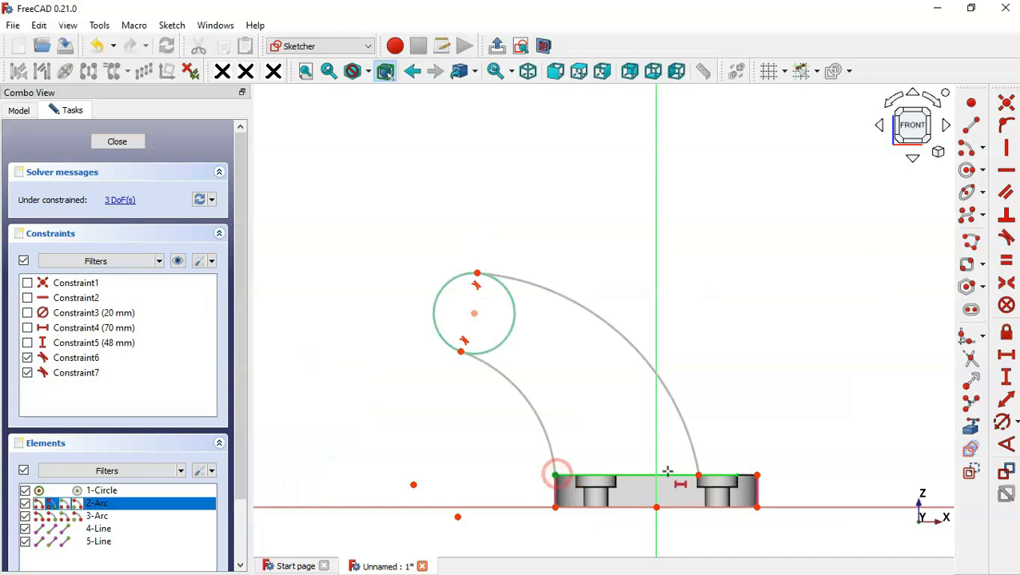
{"action": "left_click", "coordinate": [699, 475]}
{"action": "type", "text": "l45"}
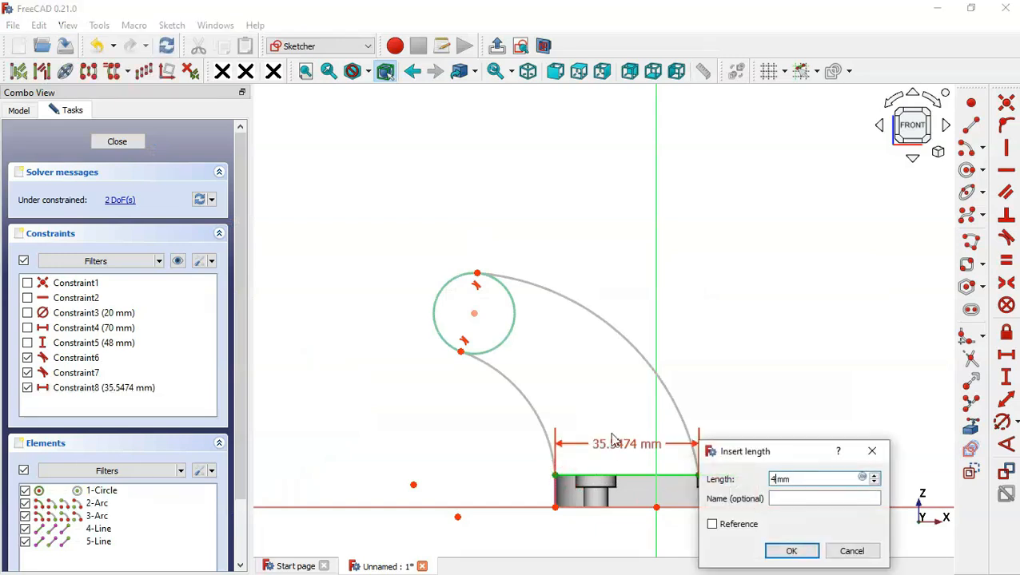
{"action": "key", "text": "Return"}
{"action": "key", "text": "l"}
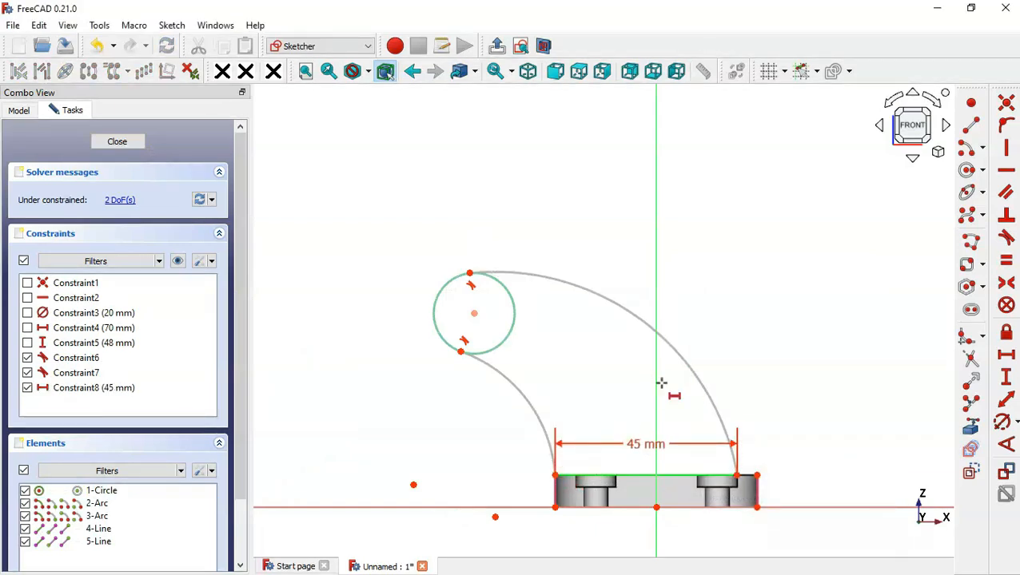
Check the outer arc's radius in the reference drawing and constrain that arc's radius to 70 mm.
{"action": "middle_click_drag", "start_coordinate": [662, 382], "coordinate": [682, 362]}
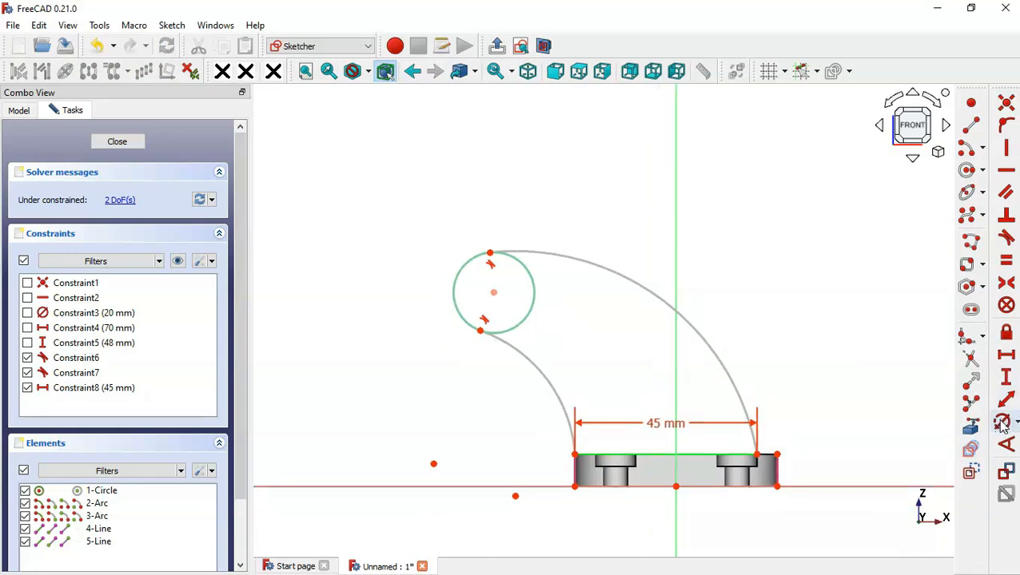
{"action": "key", "text": "alt+Tab"}
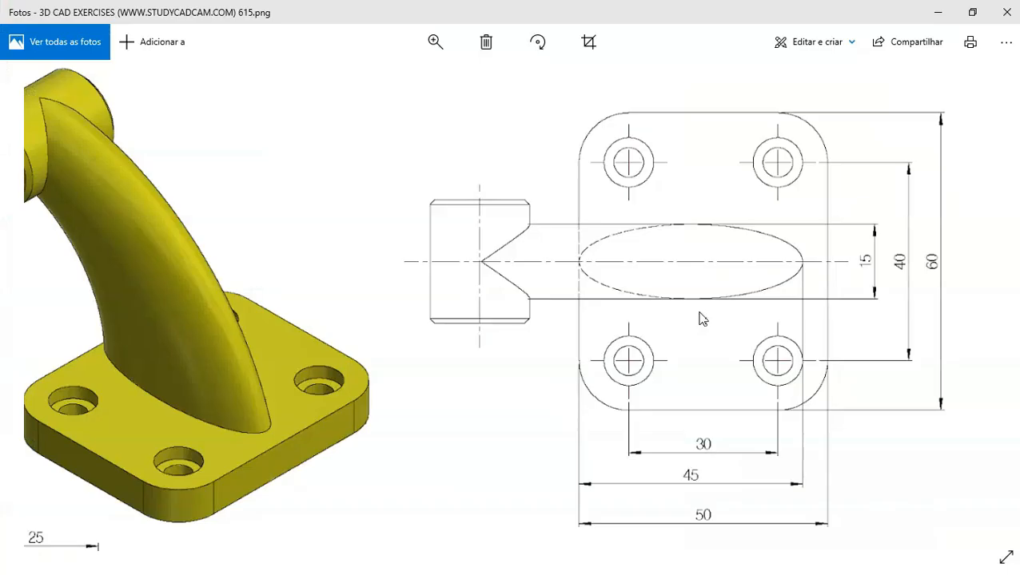
{"action": "scroll", "coordinate": [761, 277], "scroll_direction": "down", "scroll_amount": 5}
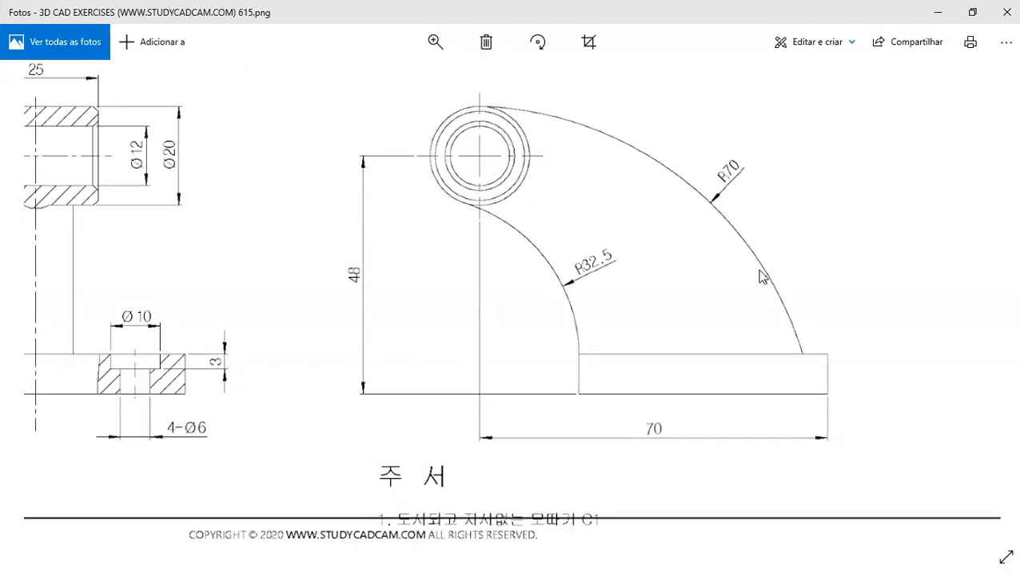
{"action": "key", "text": "alt+Tab"}
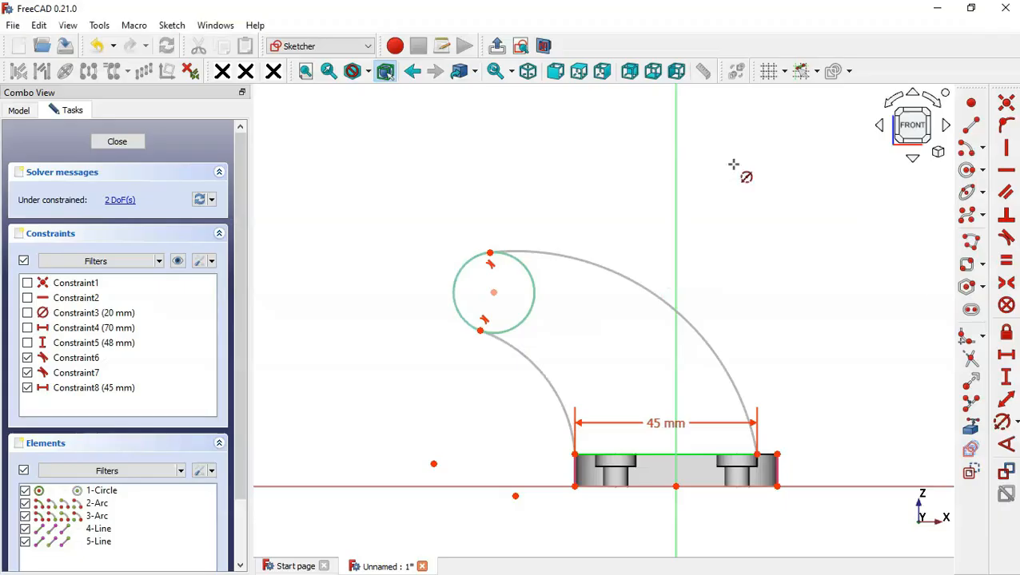
{"action": "left_click", "coordinate": [635, 288]}
{"action": "type", "text": "70"}
{"action": "key", "text": "Return"}
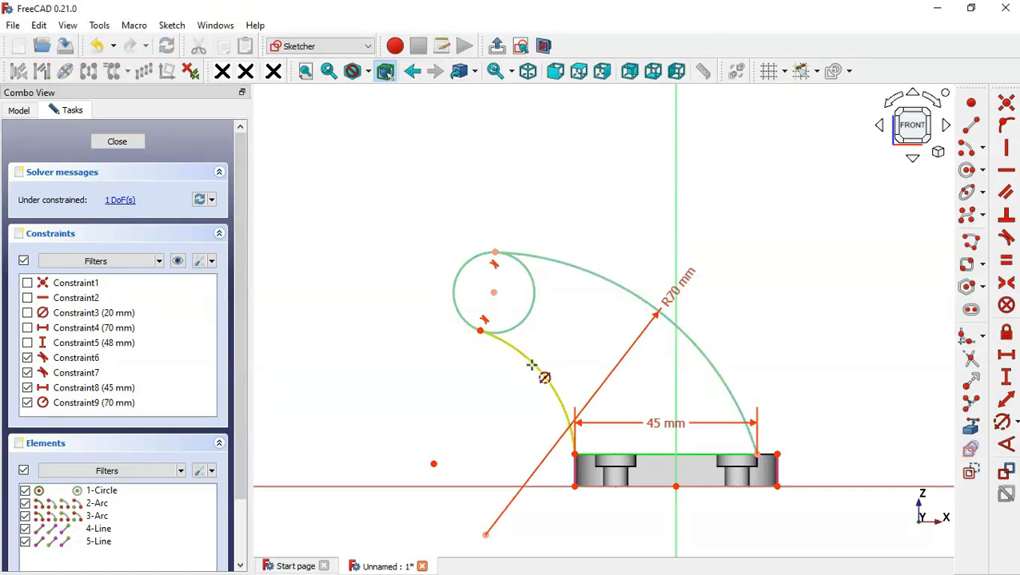
Check the inner arc's radius in the reference drawing and constrain that arc's radius to 32.5 mm.
{"action": "key", "text": "alt+Tab"}
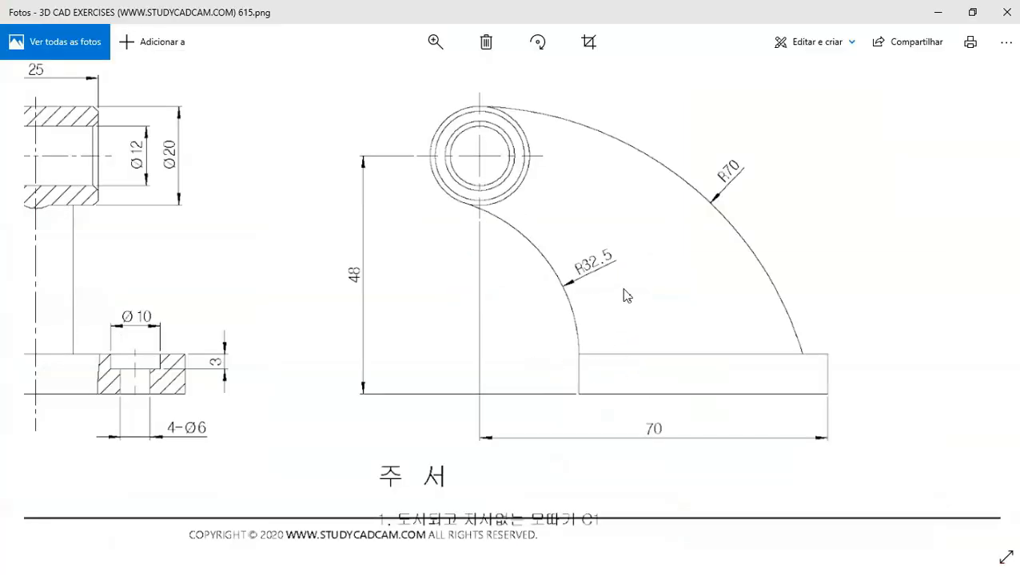
{"action": "key", "text": "alt+Tab"}
{"action": "left_click", "coordinate": [520, 354]}
{"action": "type", "text": "32.5"}
{"action": "key", "text": "Return"}
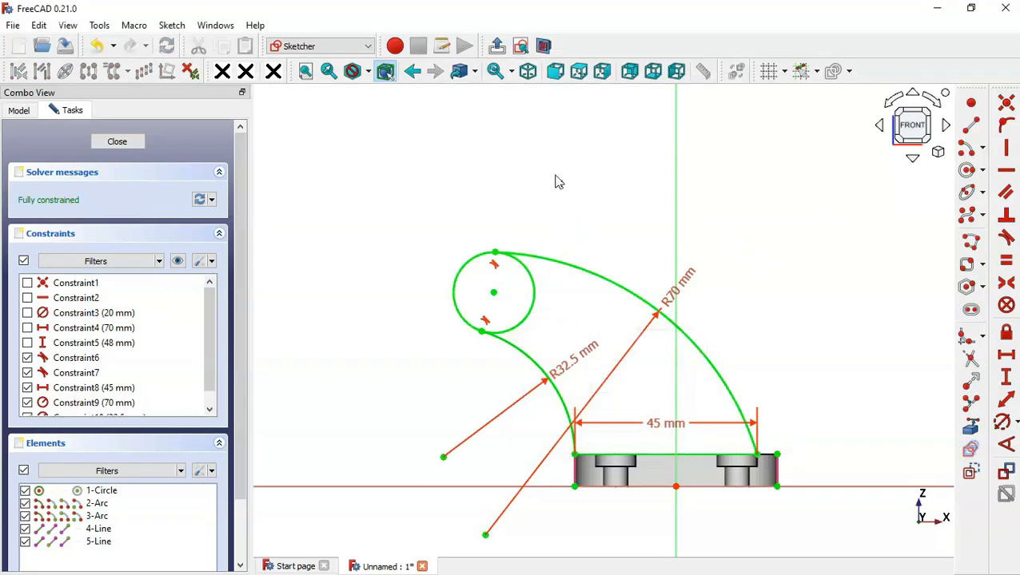
Convert the 20 mm circle to construction geometry.
{"action": "left_click", "coordinate": [534, 305]}
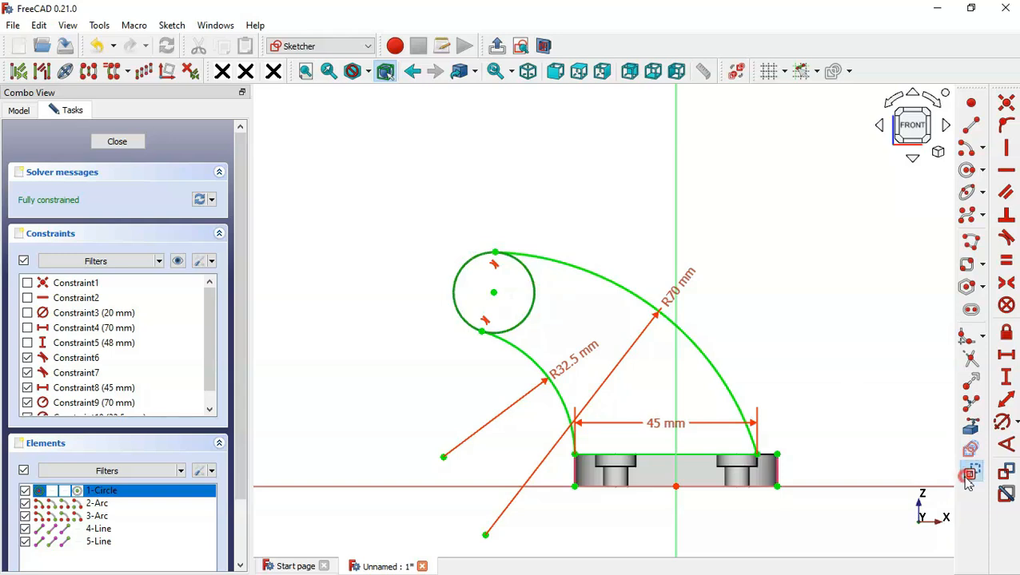
{"action": "left_click", "coordinate": [785, 316]}
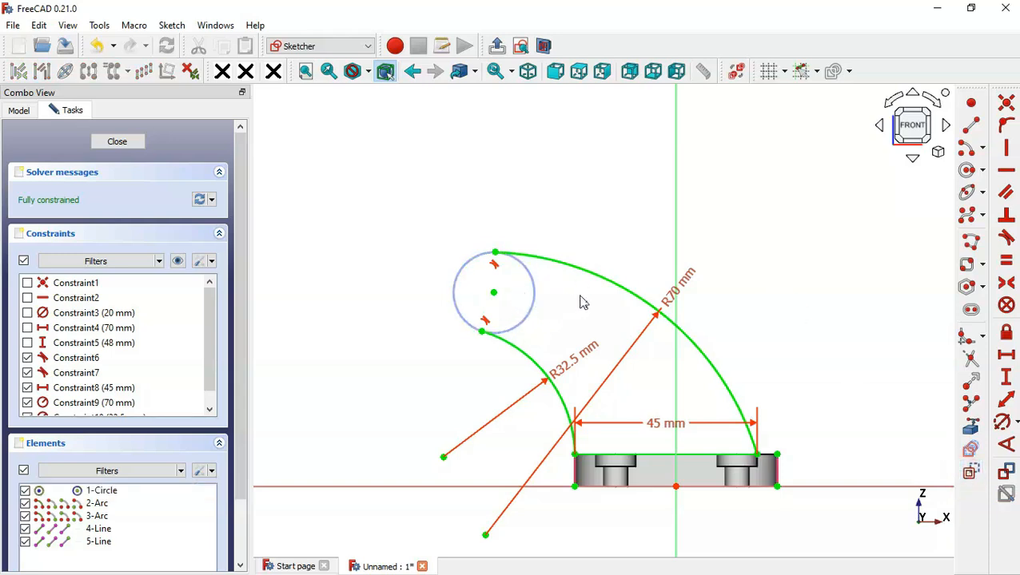
{"action": "left_click", "coordinate": [528, 235]}
Add a reference distance between the two arcs' upper ends and name it size.
{"action": "left_click", "coordinate": [1007, 402]}
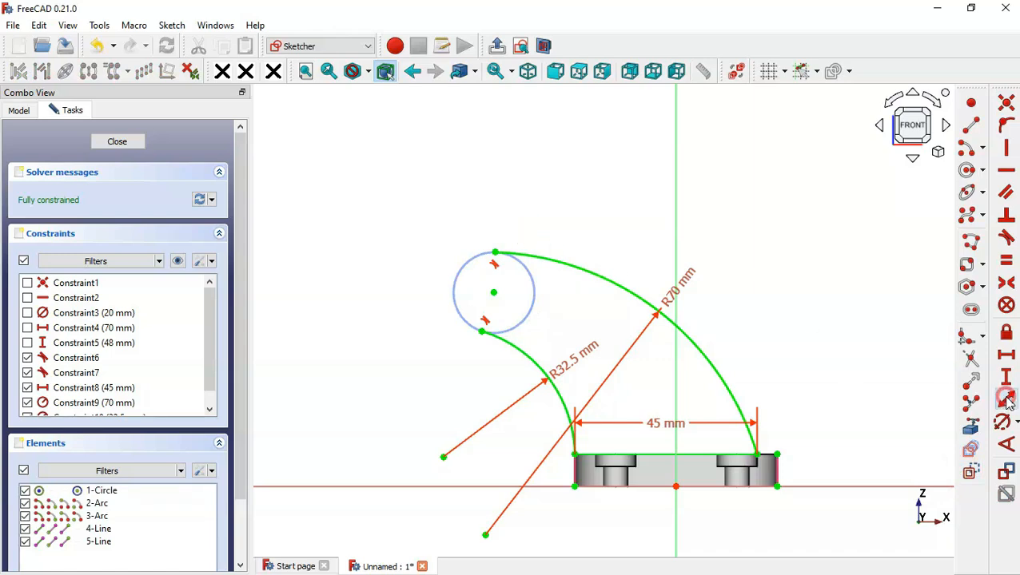
{"action": "left_click", "coordinate": [482, 329]}
{"action": "left_click", "coordinate": [495, 254]}
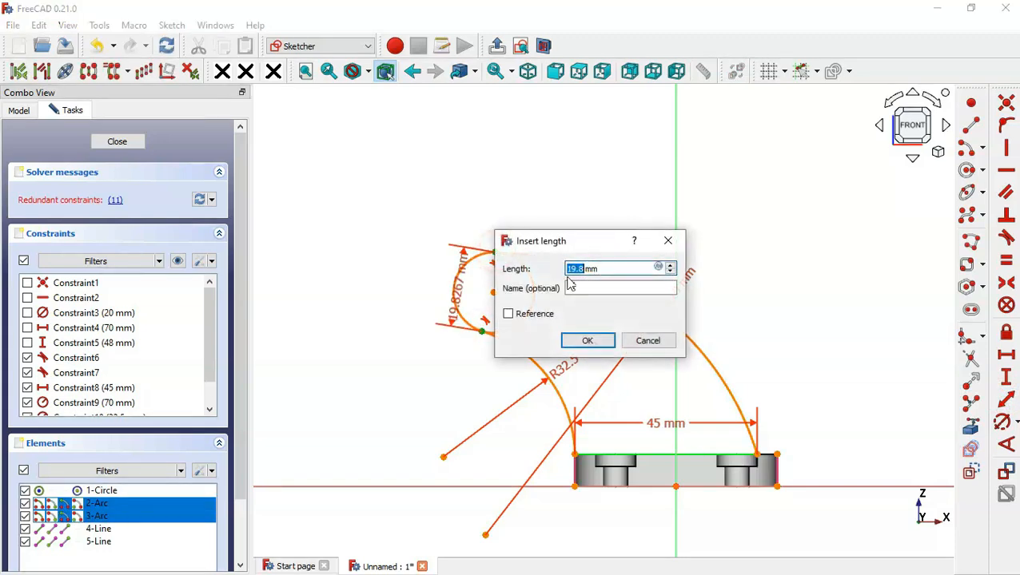
{"action": "left_click_drag", "start_coordinate": [557, 247], "coordinate": [564, 164]}
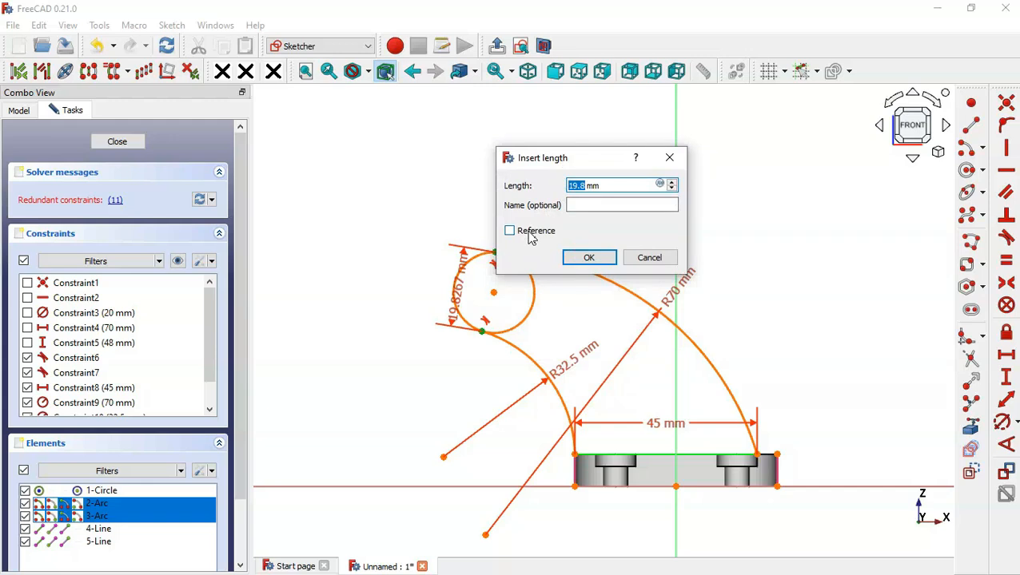
{"action": "left_click", "coordinate": [529, 233]}
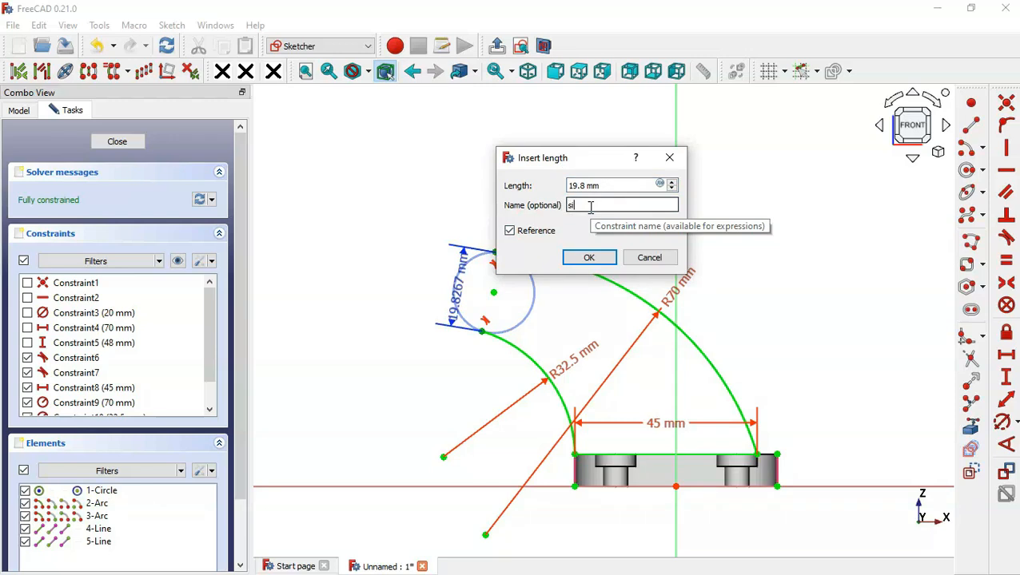
{"action": "left_click", "coordinate": [589, 258]}
Close the arc sketch and rename it path.
{"action": "left_click", "coordinate": [132, 141]}
{"action": "left_click", "coordinate": [424, 236]}
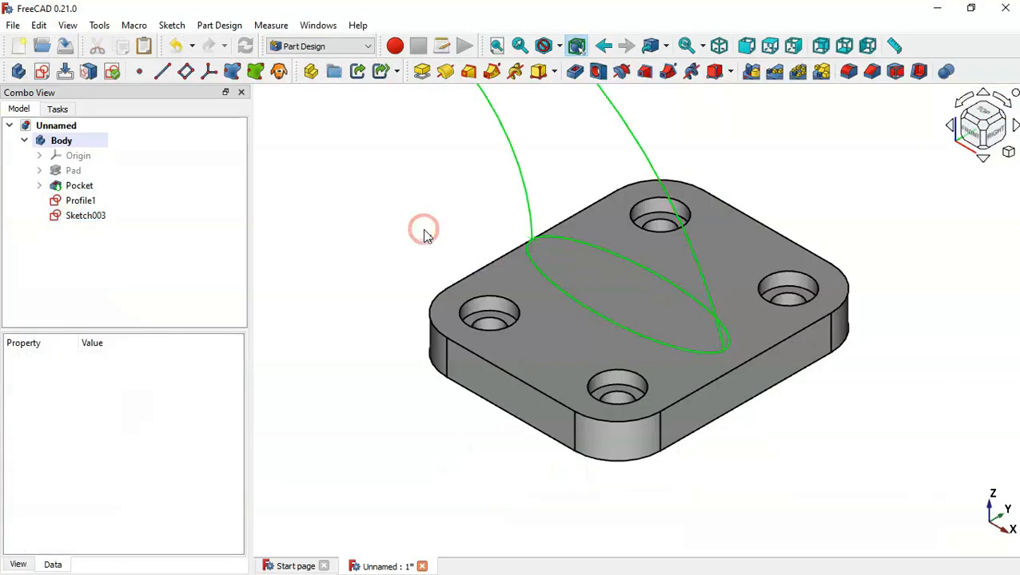
{"action": "left_click", "coordinate": [74, 217]}
{"action": "left_click", "coordinate": [74, 218]}
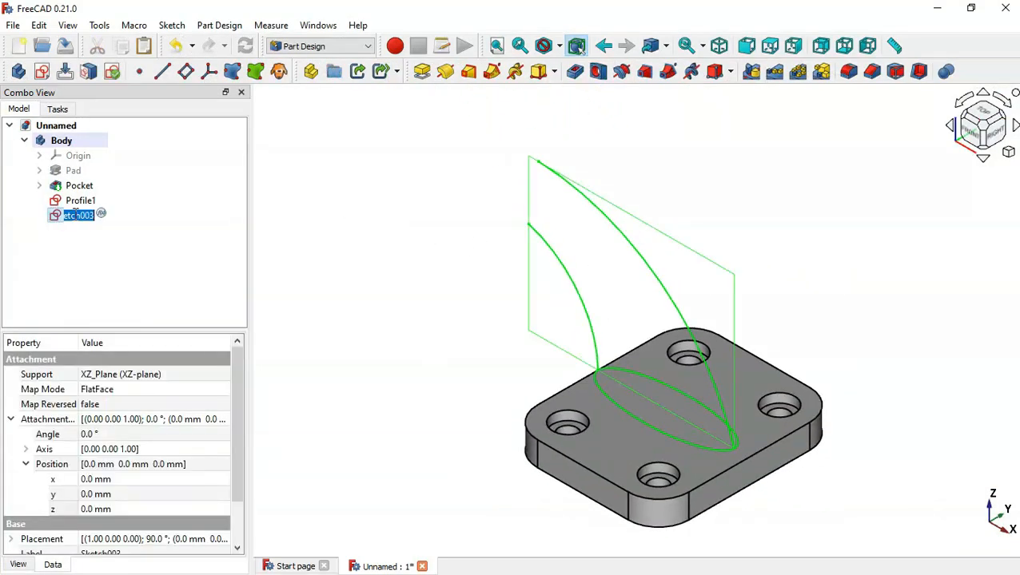
{"action": "type", "text": "pa"}
{"action": "key", "text": "Return"}
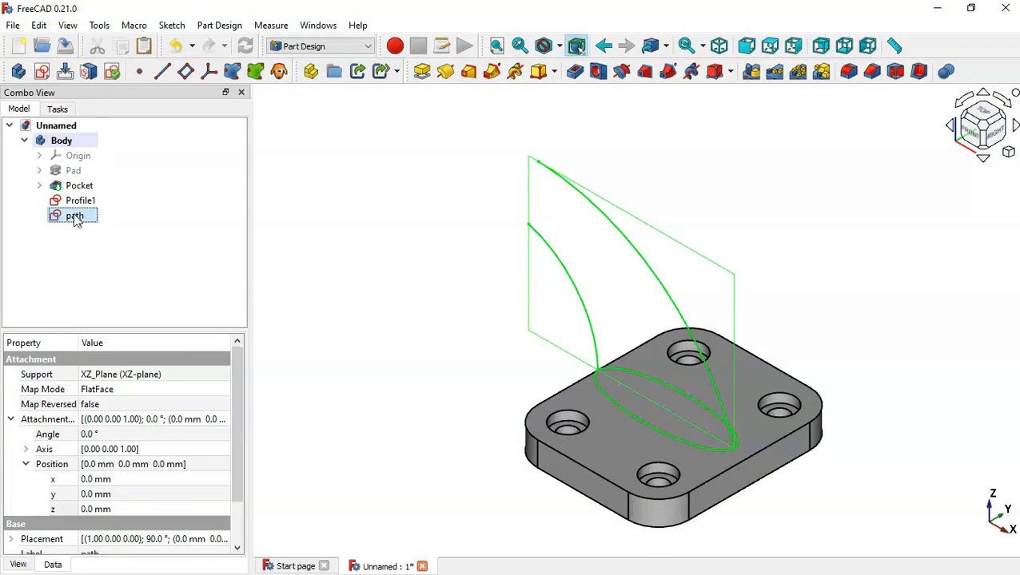
{"action": "left_click", "coordinate": [316, 244]}
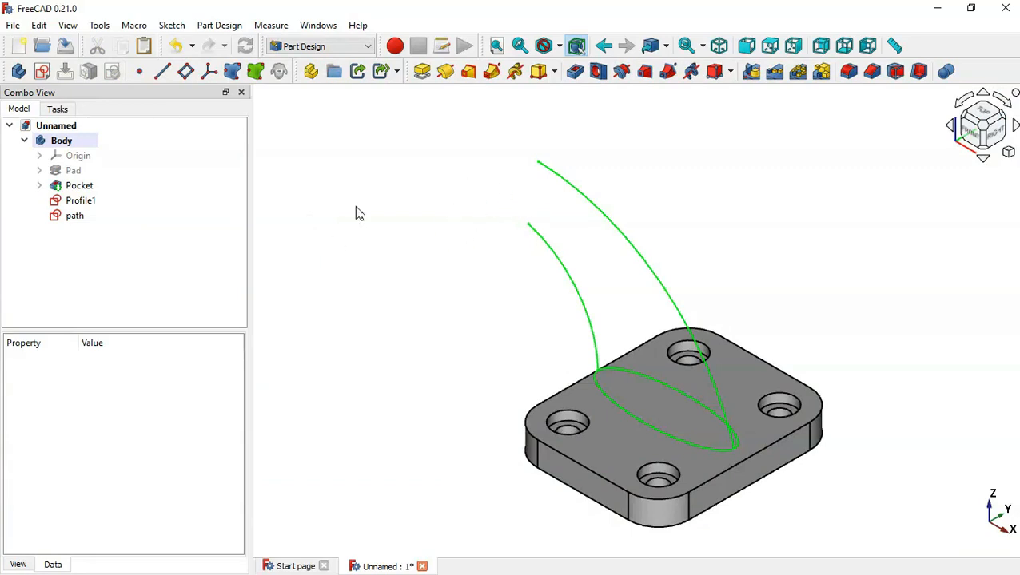
Start a sketch on the YZ plane in section view and draw an ellipse with radii of about 27.9 and 12.4 mm above the plate.
{"action": "left_click", "coordinate": [41, 71]}
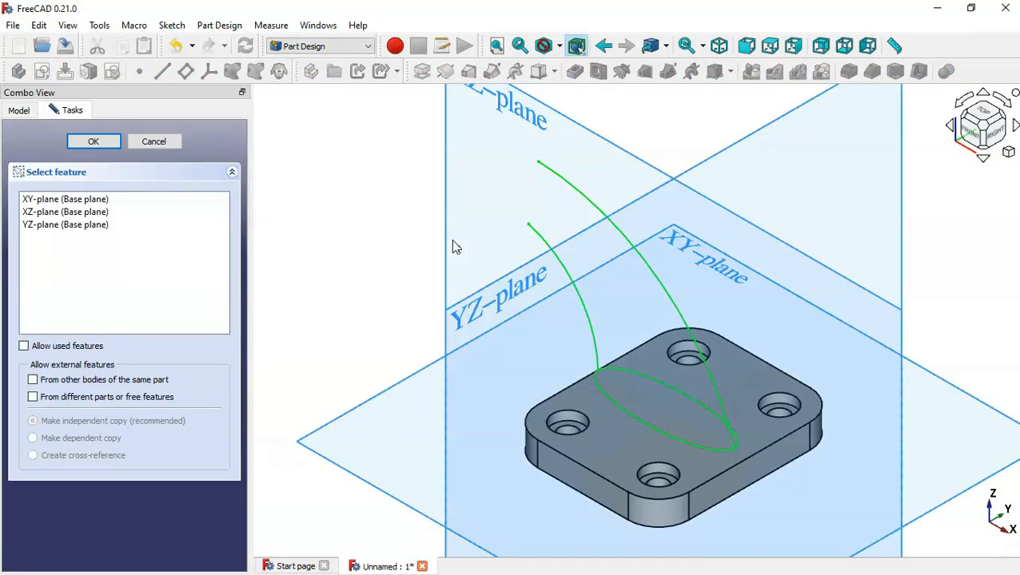
{"action": "left_click", "coordinate": [496, 306]}
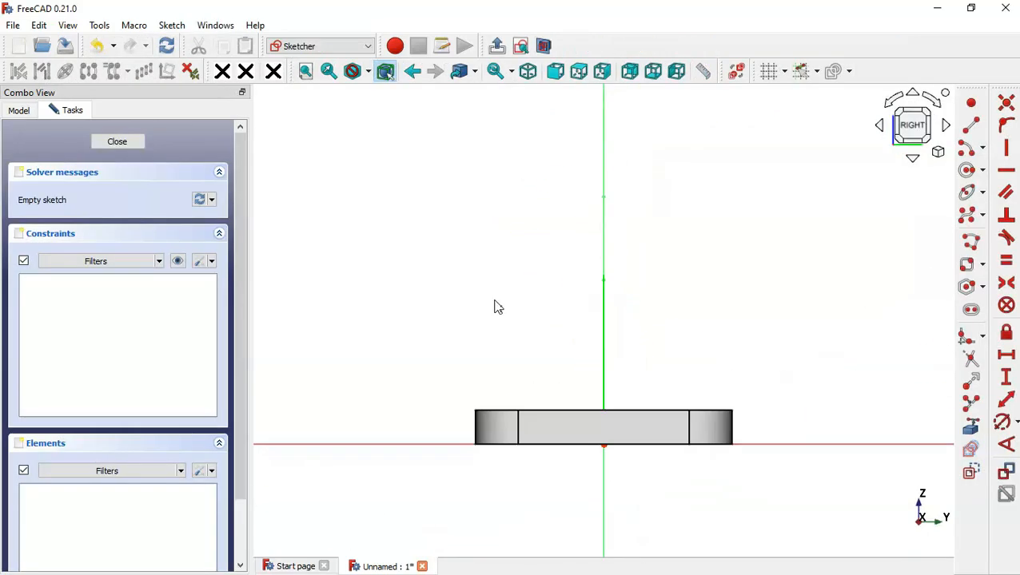
{"action": "left_click", "coordinate": [543, 46]}
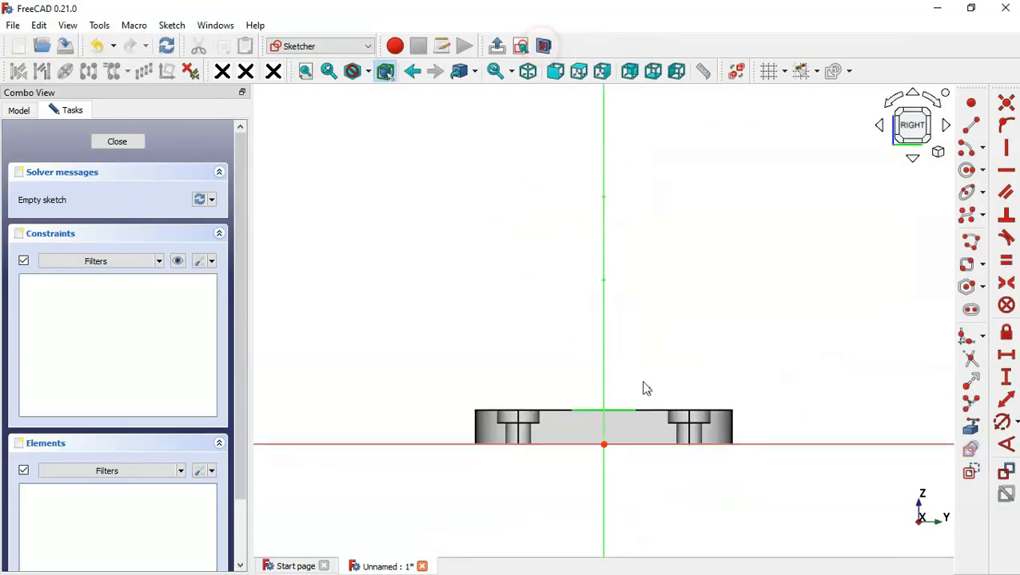
{"action": "left_click", "coordinate": [971, 192]}
{"action": "left_click", "coordinate": [652, 210]}
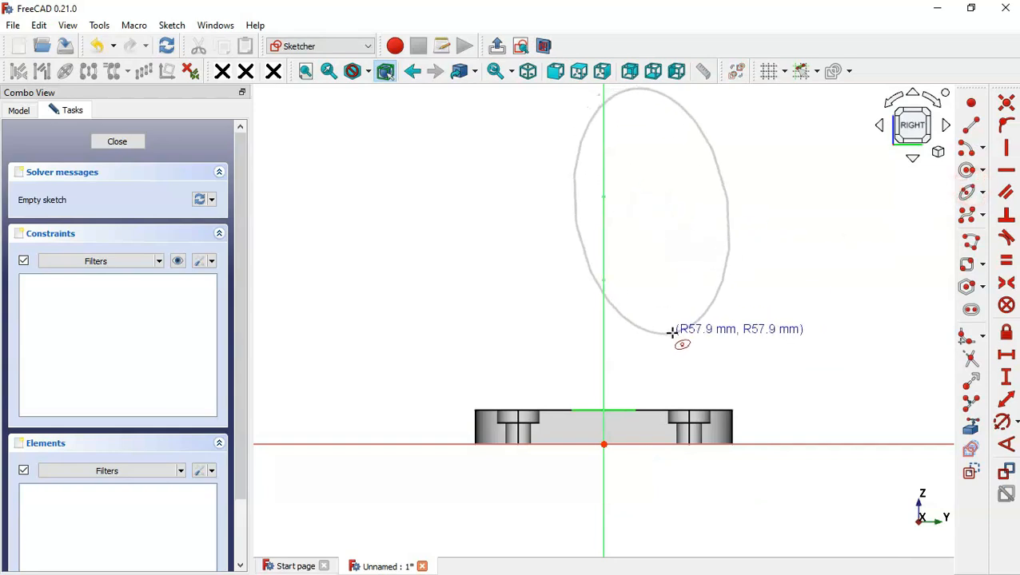
{"action": "left_click", "coordinate": [660, 330]}
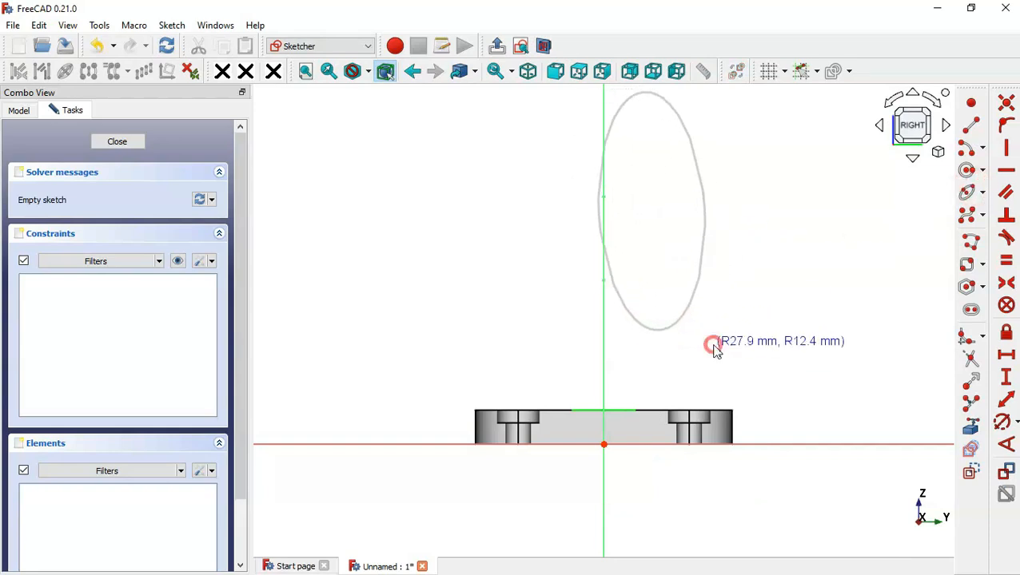
{"action": "left_click", "coordinate": [712, 344]}
Make the ellipse's major axis vertical and its lower end coincident with the sketch origin.
{"action": "left_click", "coordinate": [1006, 147]}
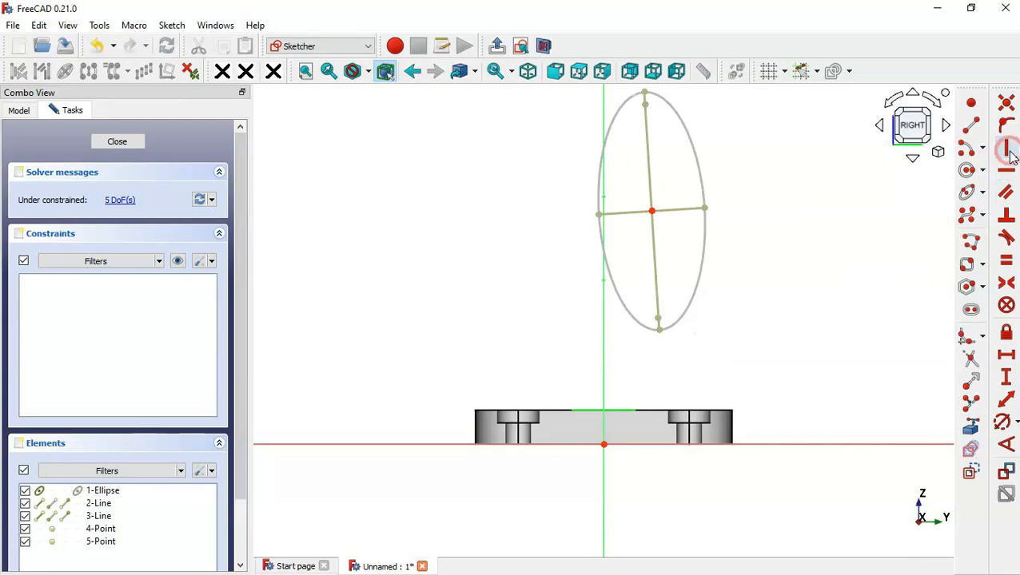
{"action": "left_click", "coordinate": [653, 167]}
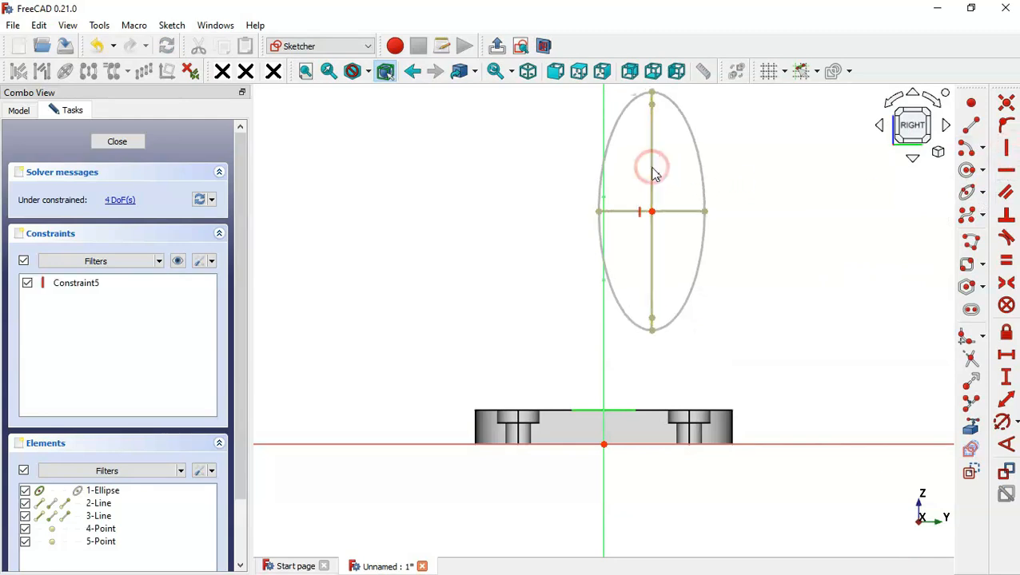
{"action": "left_click", "coordinate": [652, 330]}
{"action": "left_click", "coordinate": [606, 446]}
{"action": "left_click", "coordinate": [1007, 106]}
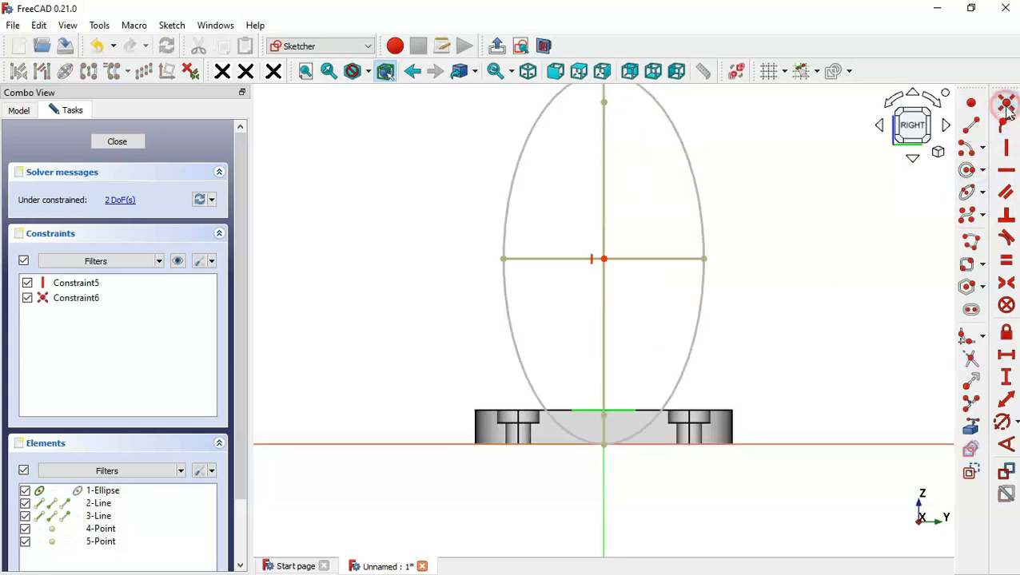
Check the arm's width in the reference drawing's top view and set the ellipse's minor axis length to 15 mm.
{"action": "scroll", "coordinate": [768, 268], "scroll_direction": "down", "scroll_amount": 2}
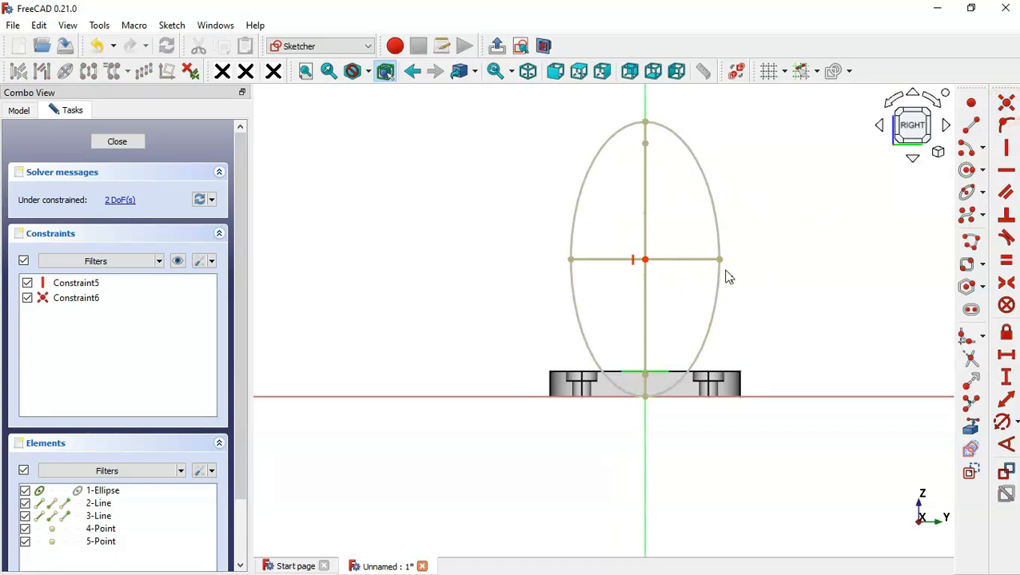
{"action": "left_click", "coordinate": [1010, 408]}
{"action": "left_click", "coordinate": [666, 261]}
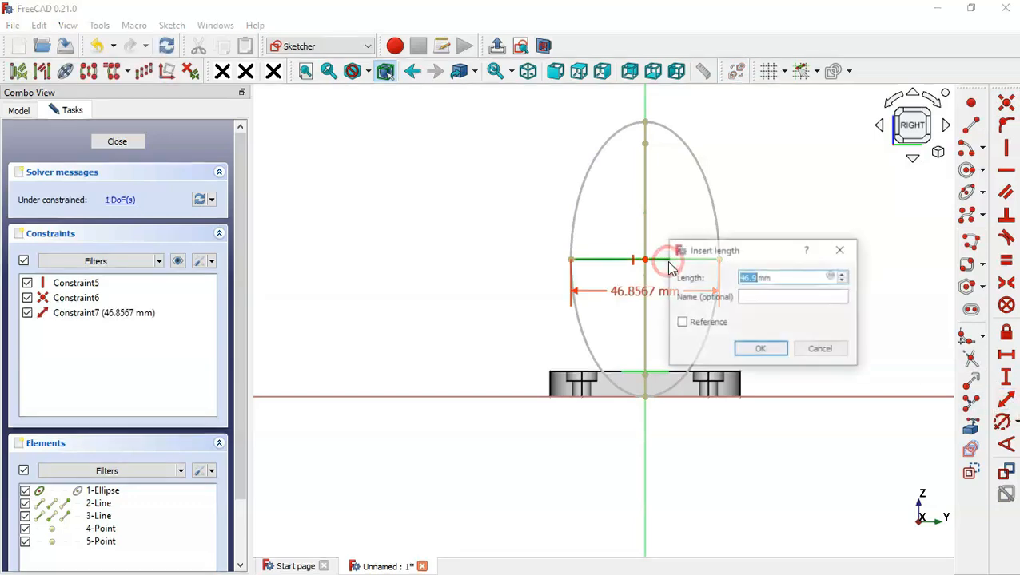
{"action": "key", "text": "alt+Tab"}
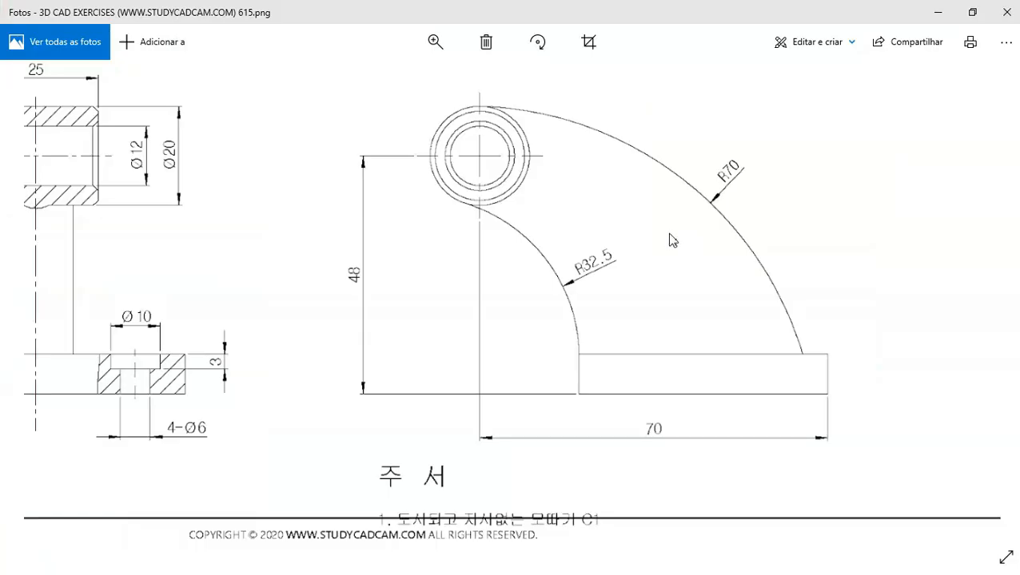
{"action": "scroll", "coordinate": [673, 240], "scroll_direction": "up", "scroll_amount": 5}
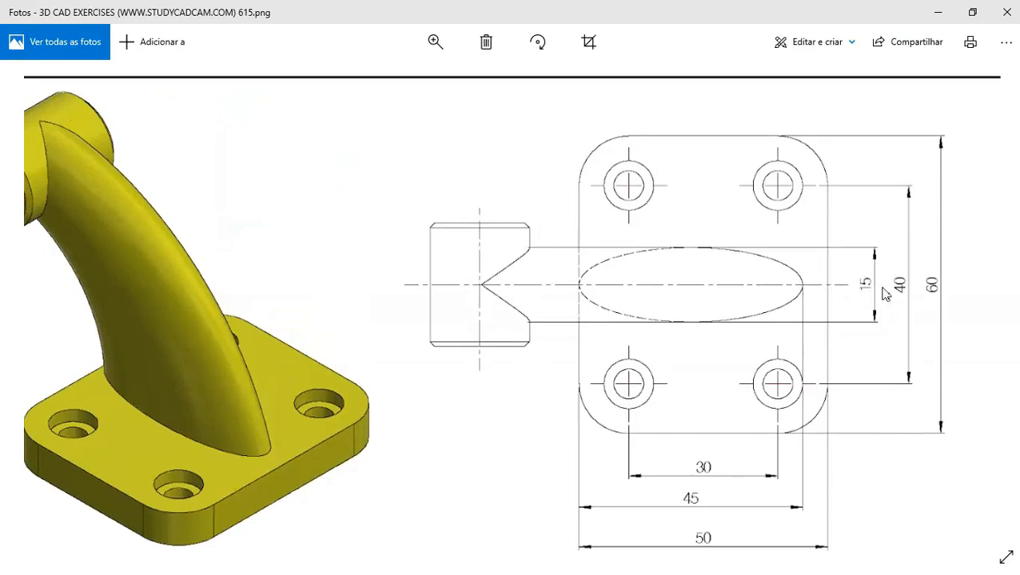
{"action": "key", "text": "alt+Tab"}
{"action": "double_click", "coordinate": [748, 277]}
{"action": "type", "text": "15"}
{"action": "key", "text": "Return"}
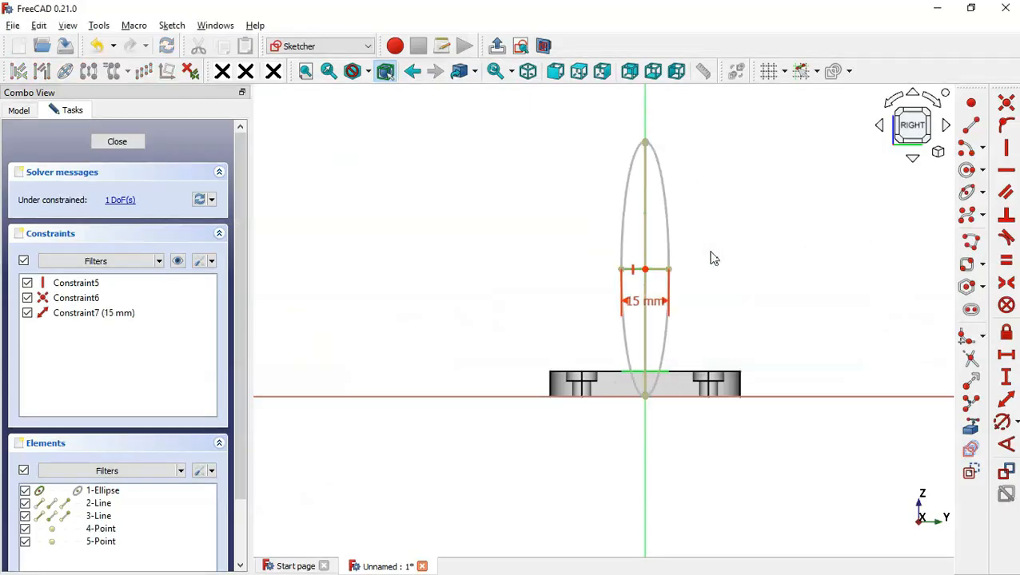
Constrain the ellipse's major axis length with the expression <<path>>.Constraints.size.
{"action": "scroll", "coordinate": [713, 288], "scroll_direction": "up", "scroll_amount": 2}
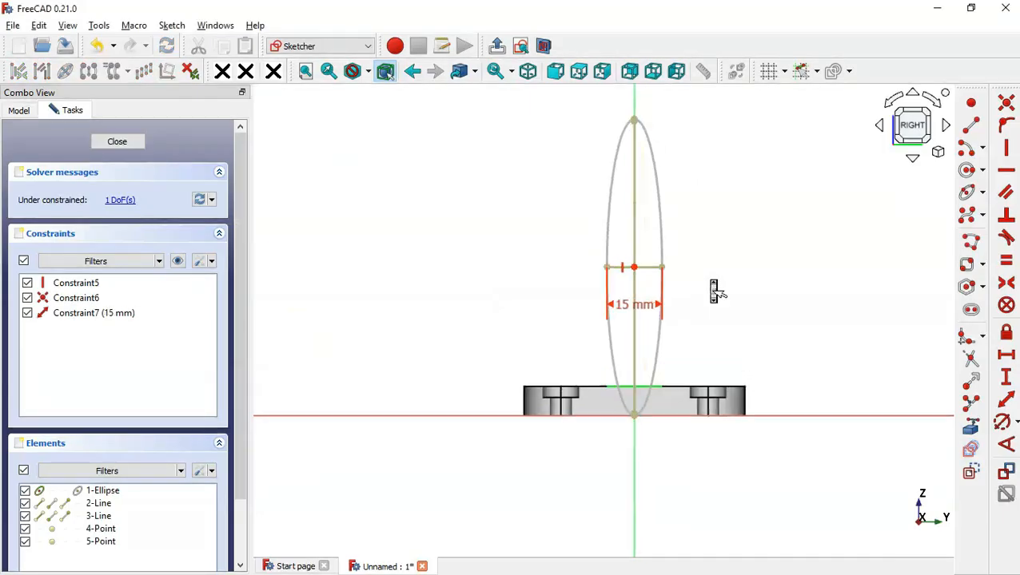
{"action": "left_click", "coordinate": [623, 331]}
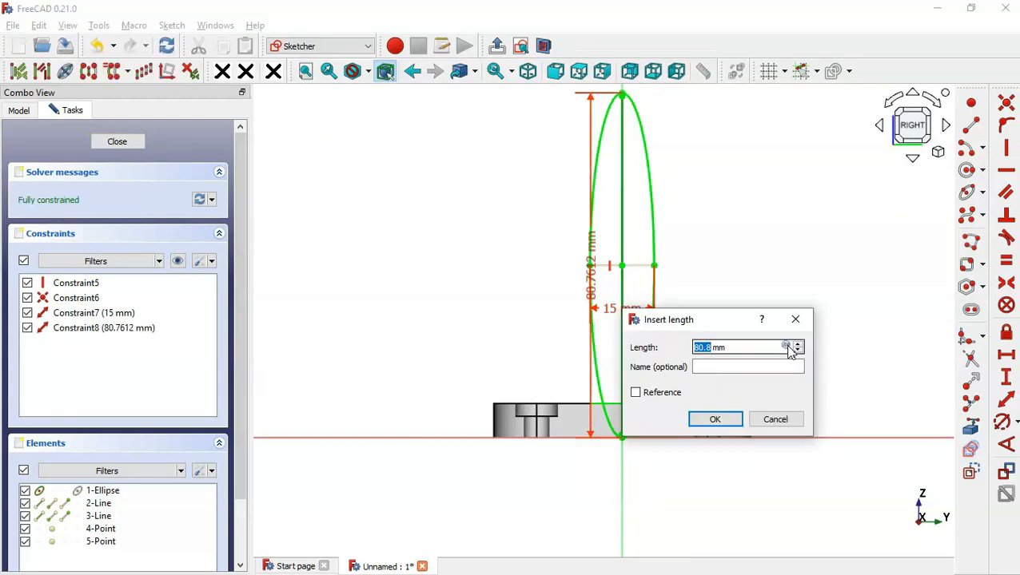
{"action": "left_click", "coordinate": [786, 346]}
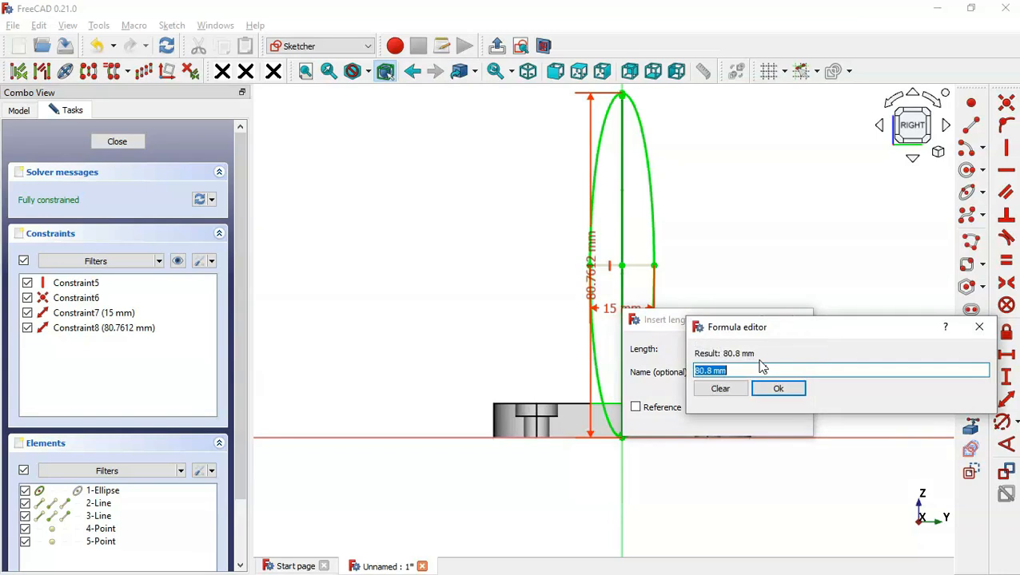
{"action": "type", "text": "path"}
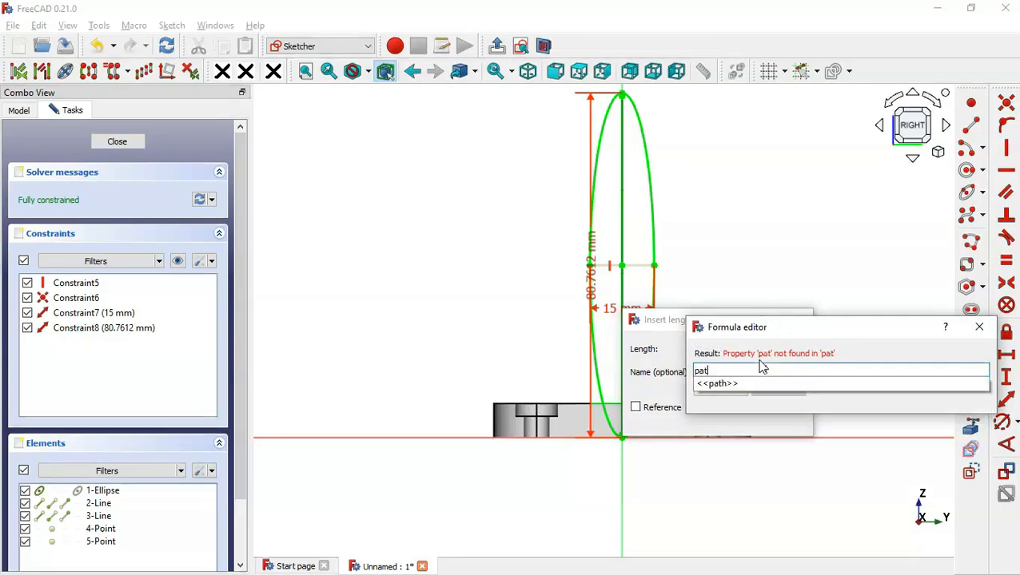
{"action": "left_click", "coordinate": [752, 387]}
{"action": "type", "text": ".cons"}
{"action": "left_click", "coordinate": [751, 384]}
{"action": "type", "text": ".size"}
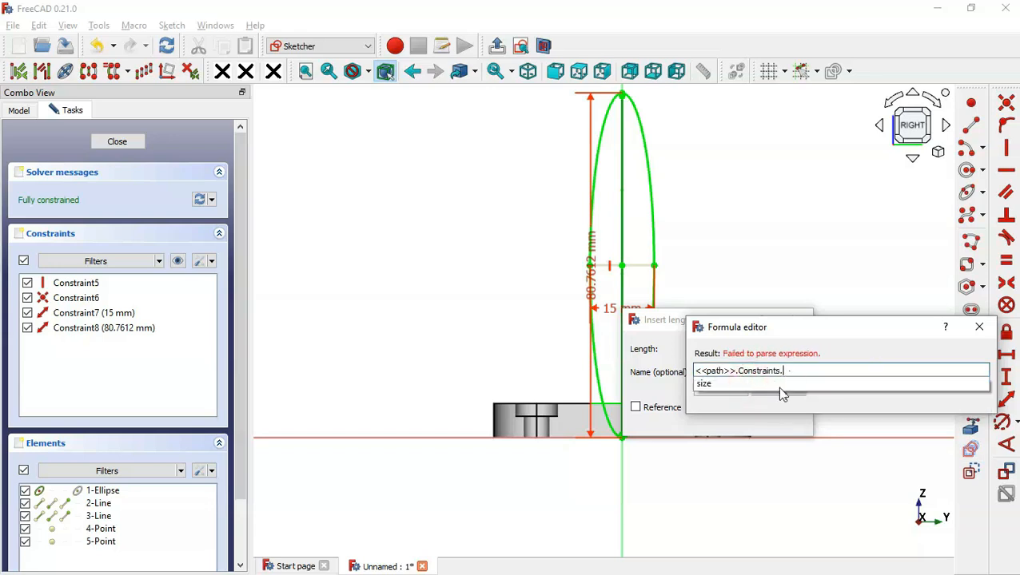
{"action": "left_click", "coordinate": [780, 386]}
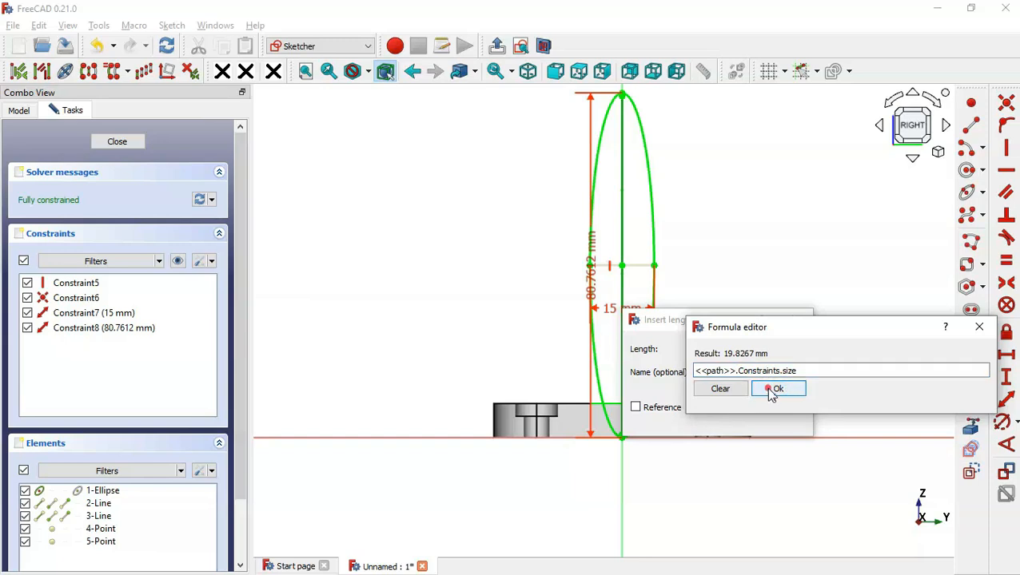
{"action": "left_click", "coordinate": [772, 393]}
{"action": "left_click", "coordinate": [721, 424]}
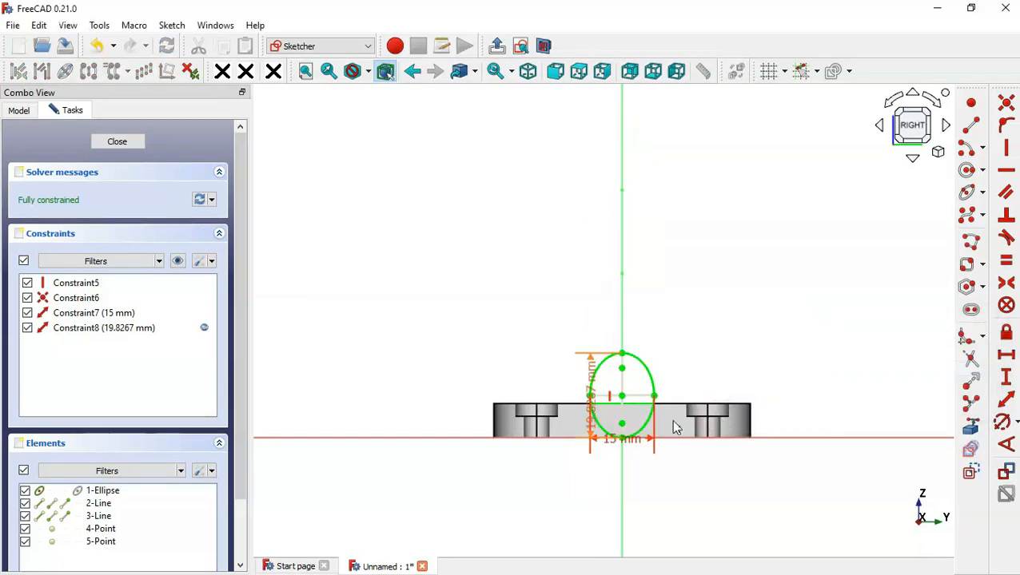
Close the ellipse sketch and rename it profile2.
{"action": "scroll", "coordinate": [597, 429], "scroll_direction": "up", "scroll_amount": 5}
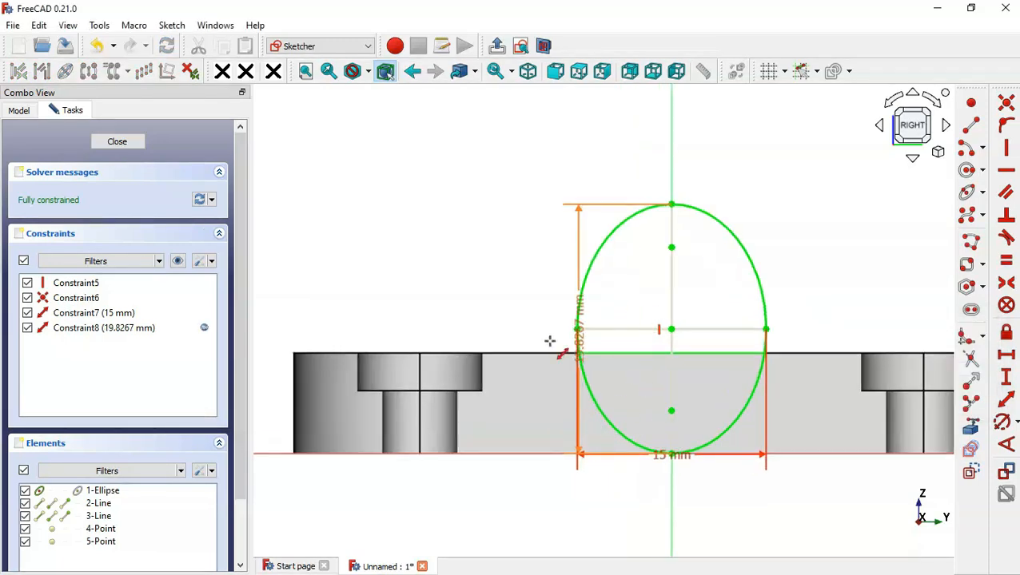
{"action": "scroll", "coordinate": [566, 408], "scroll_direction": "down", "scroll_amount": 2}
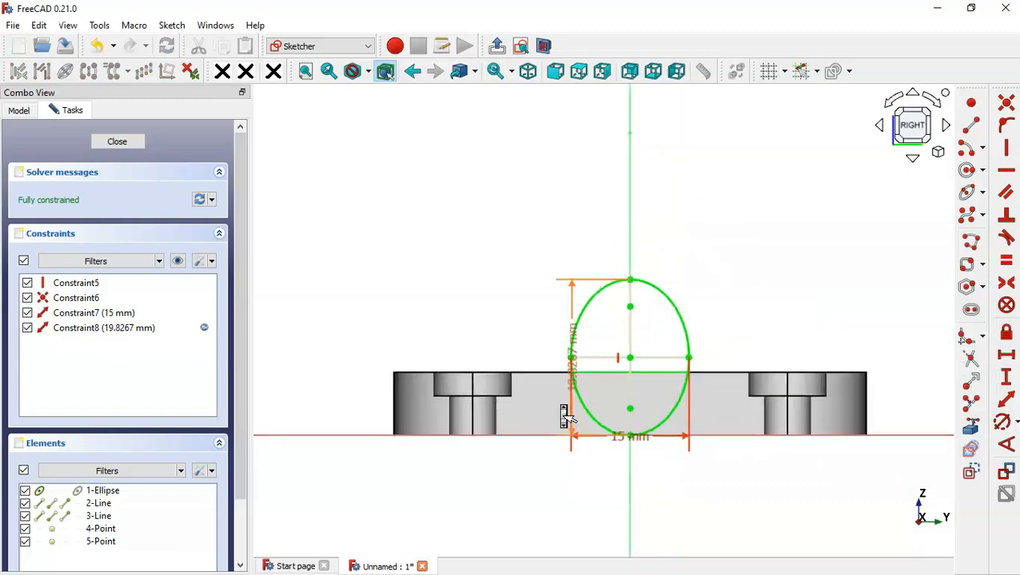
{"action": "left_click", "coordinate": [496, 46]}
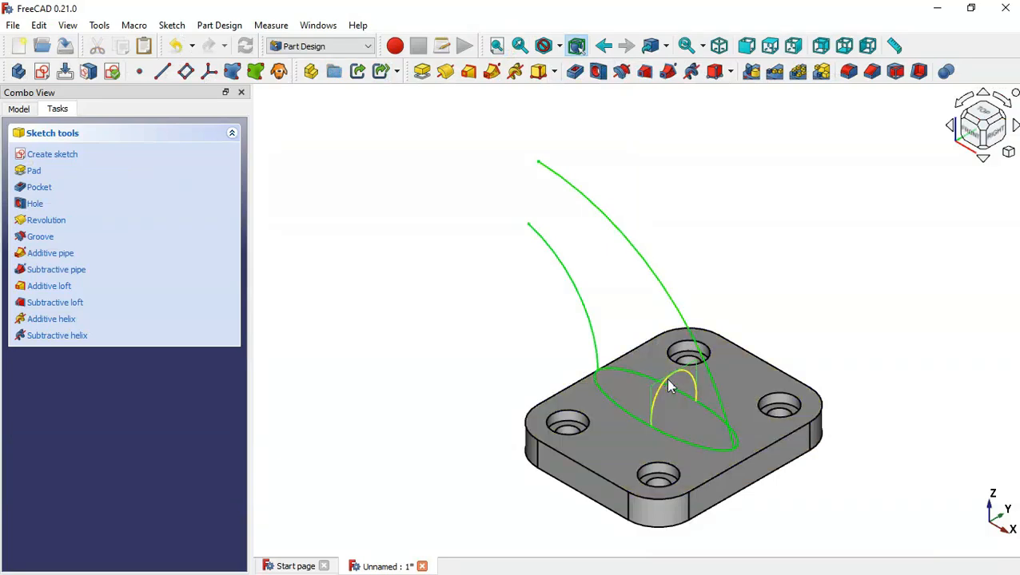
{"action": "left_click", "coordinate": [22, 109]}
{"action": "left_click", "coordinate": [65, 232]}
{"action": "left_click", "coordinate": [65, 231]}
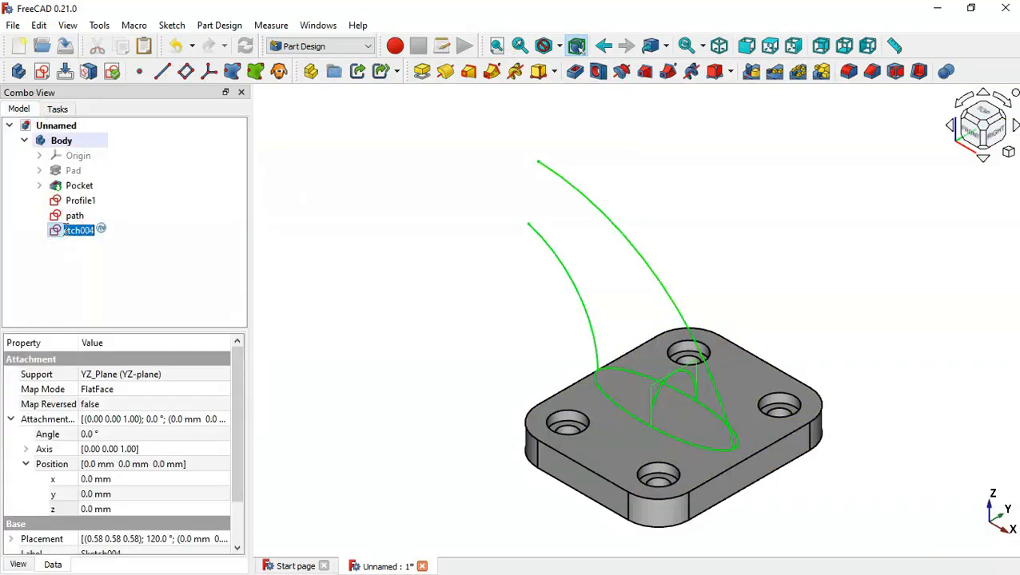
{"action": "type", "text": "profile2"}
{"action": "left_click", "coordinate": [126, 269]}
Open the attachment editor for profile2 and set the upper end point of the inner path arc as its first reference.
{"action": "left_click", "coordinate": [88, 232]}
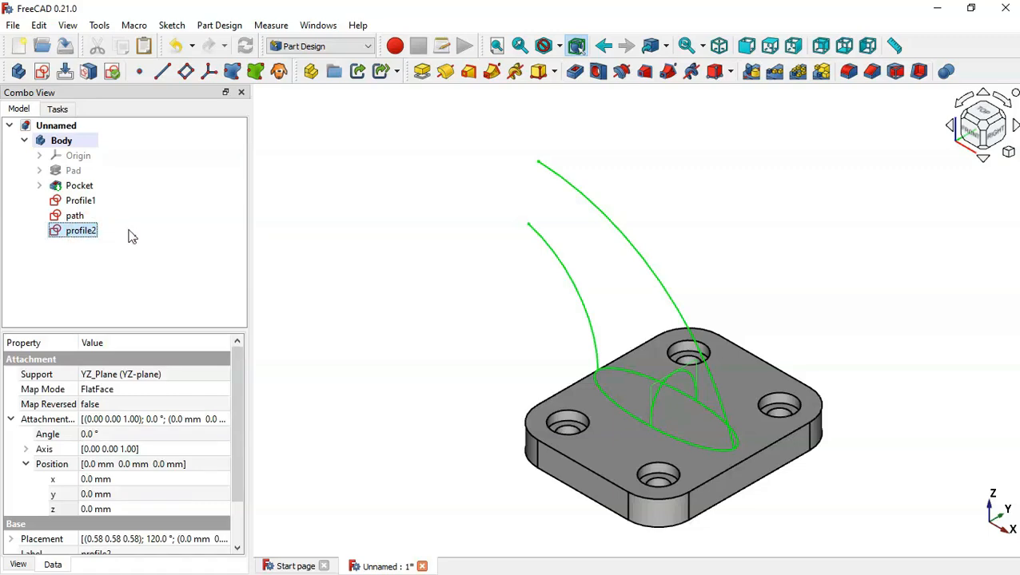
{"action": "right_click", "coordinate": [88, 233]}
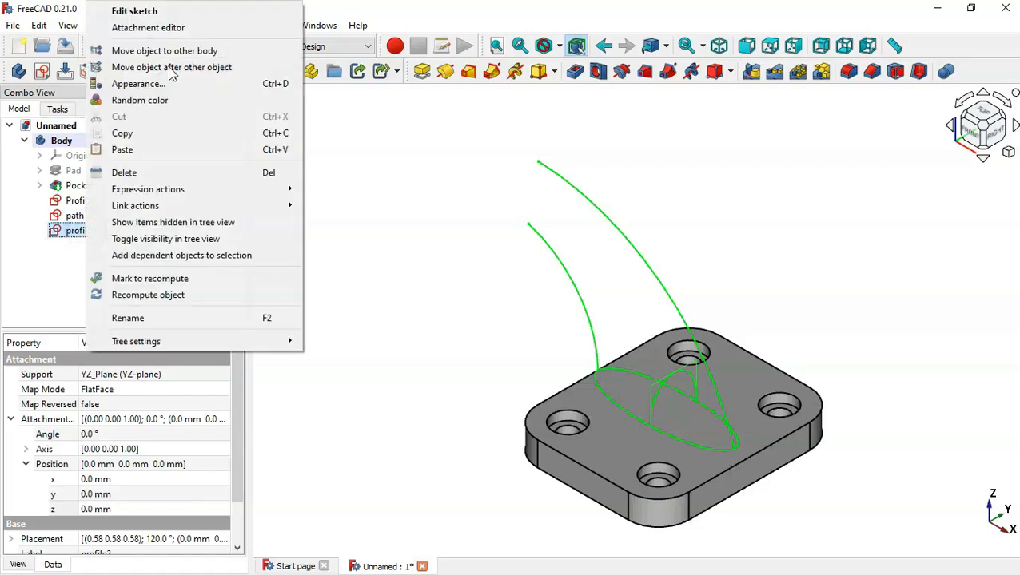
{"action": "left_click", "coordinate": [196, 28]}
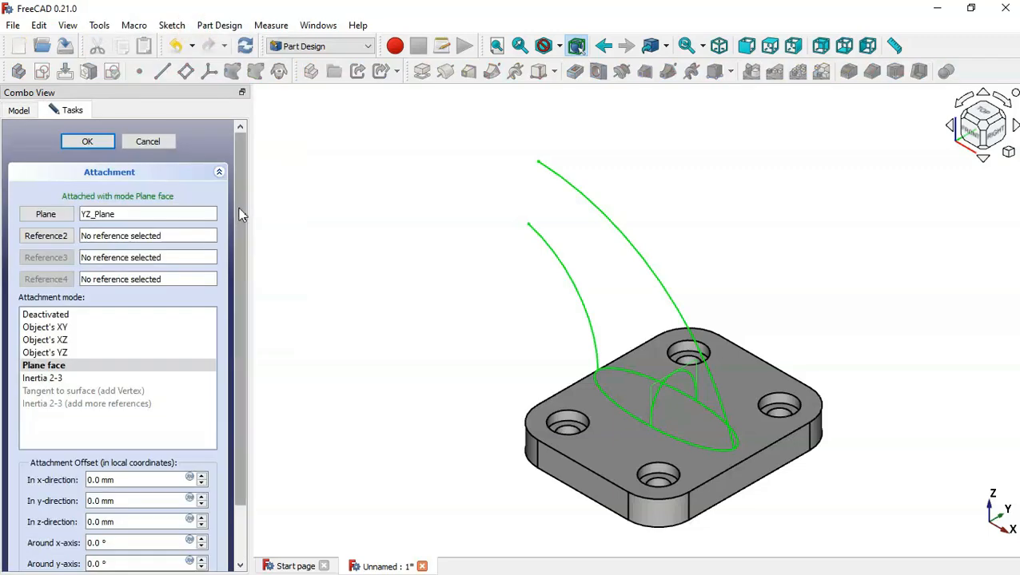
{"action": "left_click", "coordinate": [53, 218]}
{"action": "scroll", "coordinate": [548, 210], "scroll_direction": "up", "scroll_amount": 5}
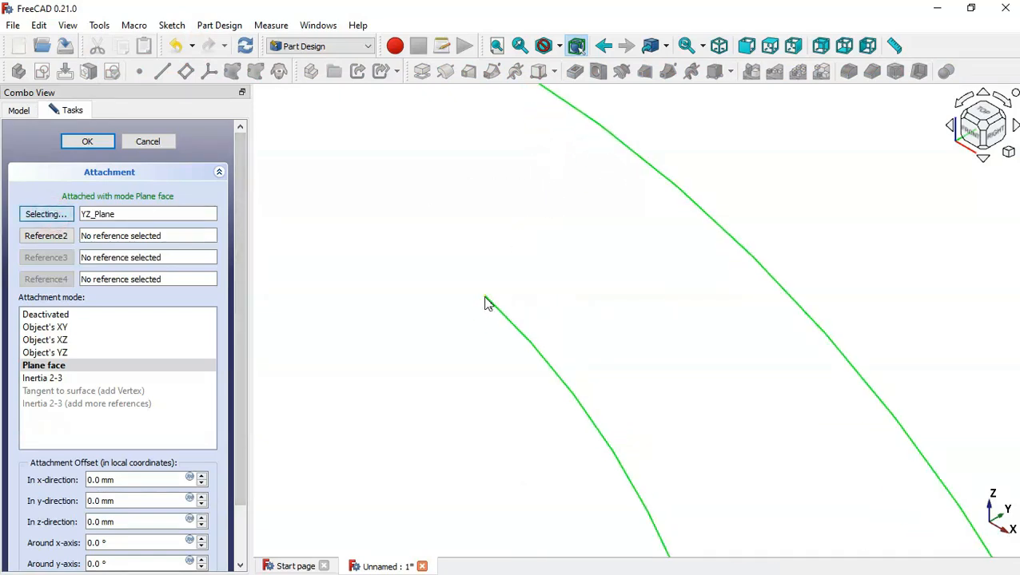
{"action": "left_click", "coordinate": [484, 298]}
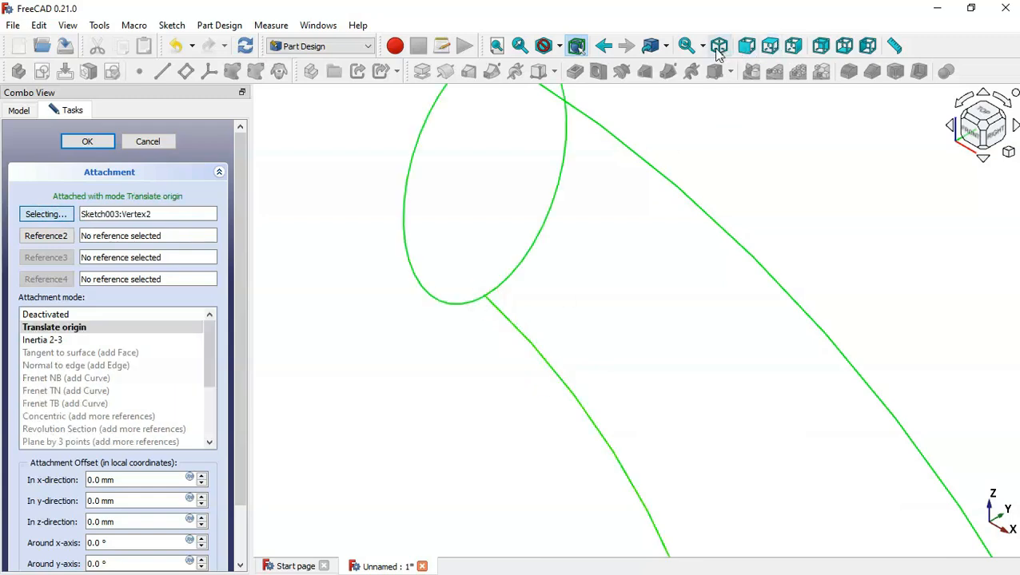
Add the outer arc's upper end point as profile2's second reference and apply the Align O-Y-N attachment mode.
{"action": "left_click", "coordinate": [745, 48]}
{"action": "scroll", "coordinate": [643, 360], "scroll_direction": "down", "scroll_amount": 2}
{"action": "scroll", "coordinate": [566, 240], "scroll_direction": "down", "scroll_amount": 2}
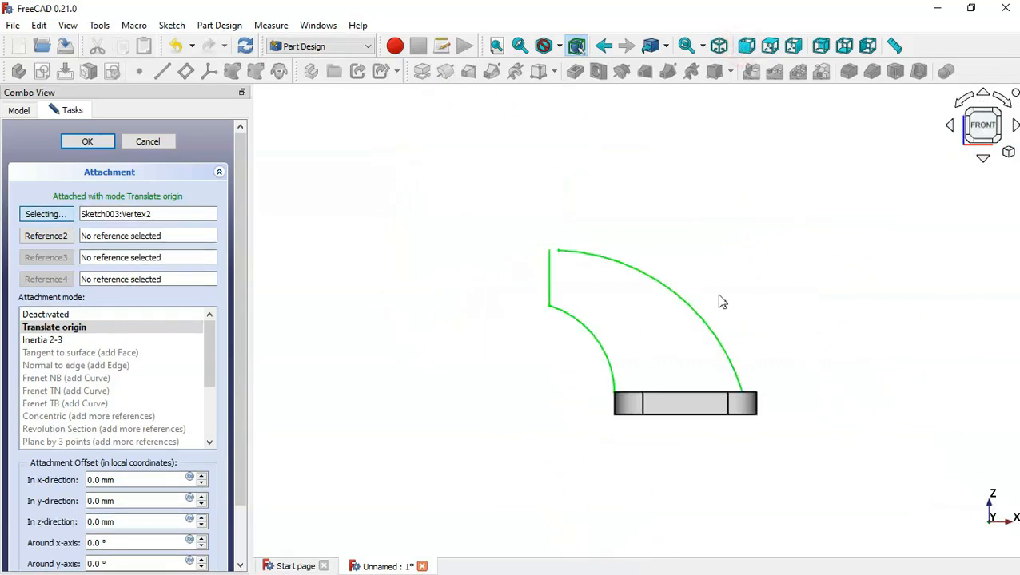
{"action": "scroll", "coordinate": [720, 302], "scroll_direction": "up", "scroll_amount": 2}
{"action": "scroll", "coordinate": [446, 221], "scroll_direction": "up", "scroll_amount": 2}
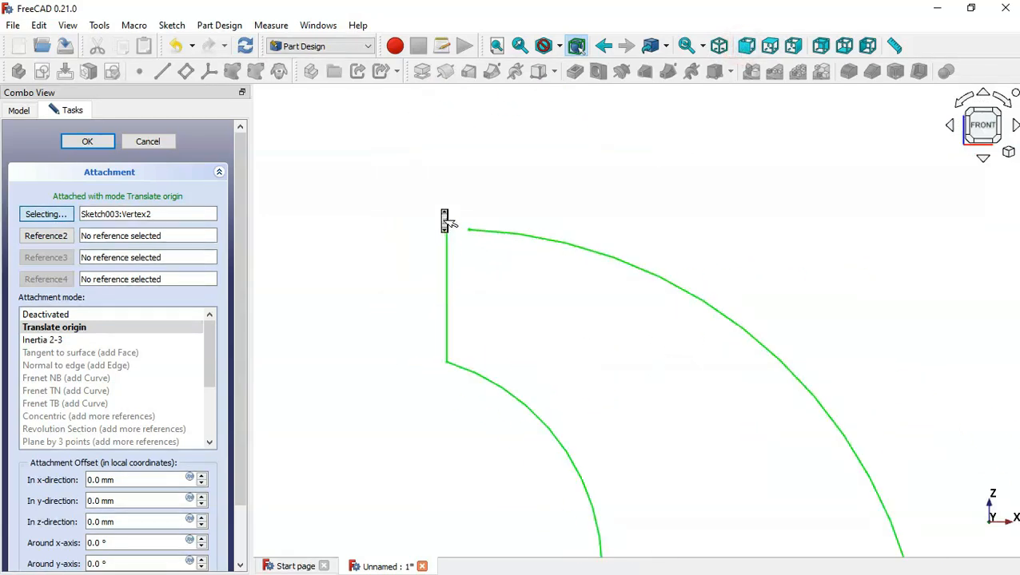
{"action": "left_click", "coordinate": [46, 236]}
{"action": "scroll", "coordinate": [436, 204], "scroll_direction": "up", "scroll_amount": 2}
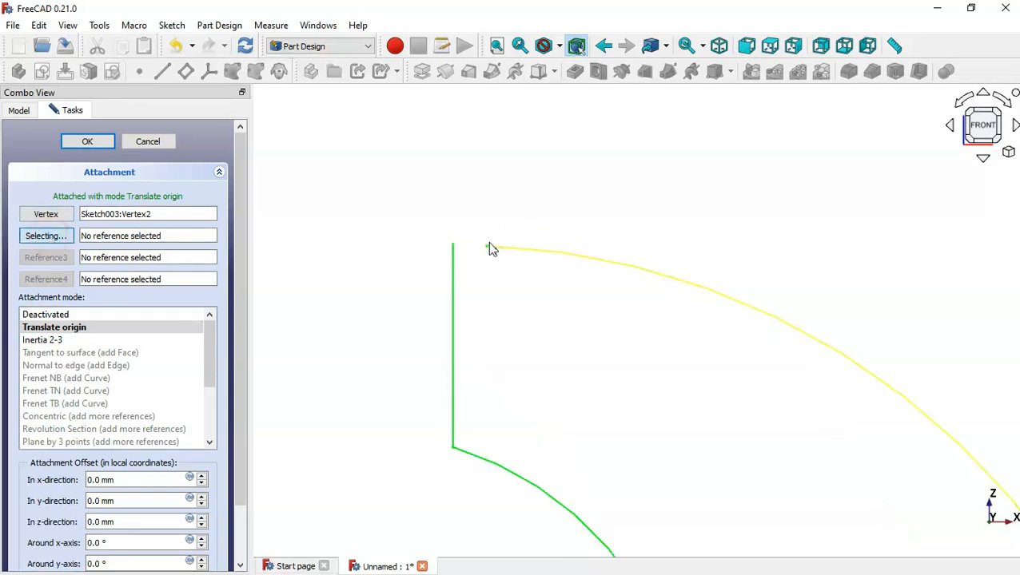
{"action": "left_click", "coordinate": [486, 248]}
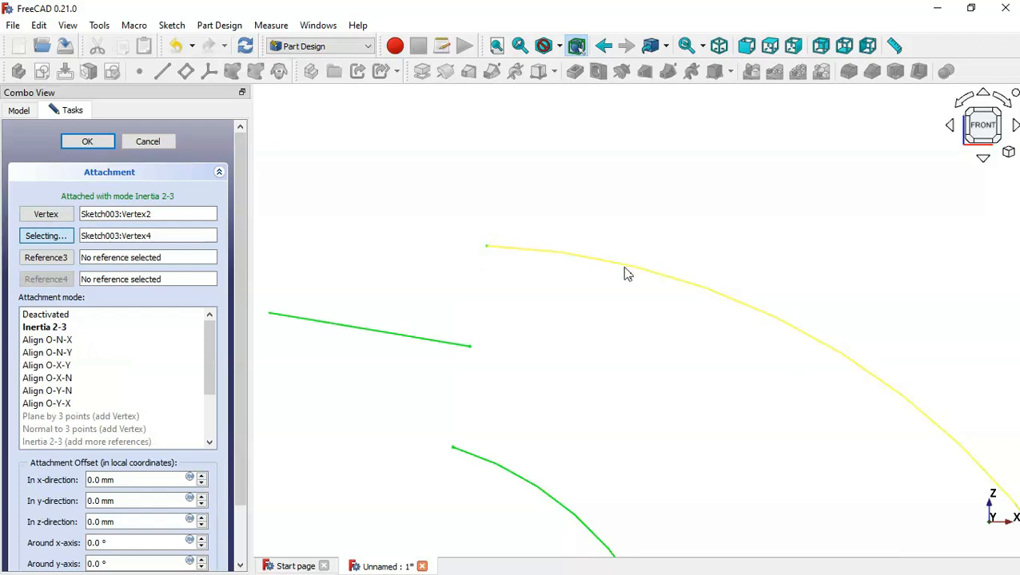
{"action": "scroll", "coordinate": [477, 218], "scroll_direction": "down", "scroll_amount": 2}
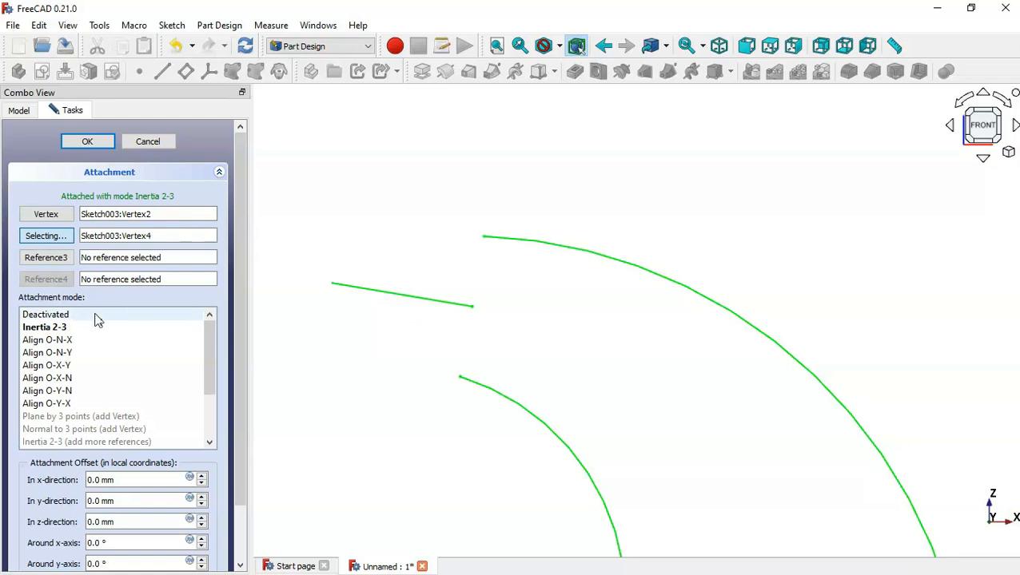
{"action": "left_click", "coordinate": [67, 392]}
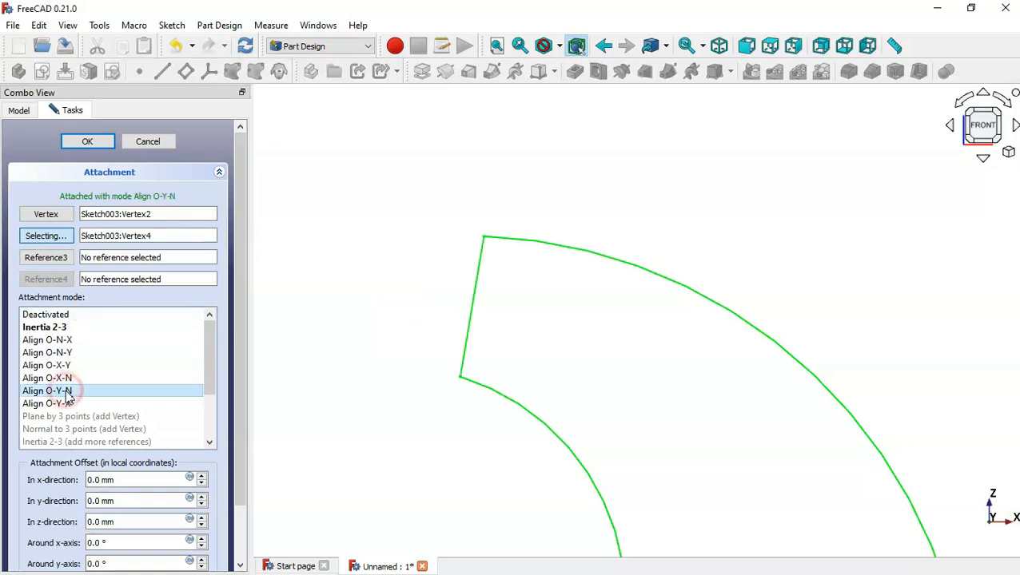
{"action": "left_click", "coordinate": [88, 142]}
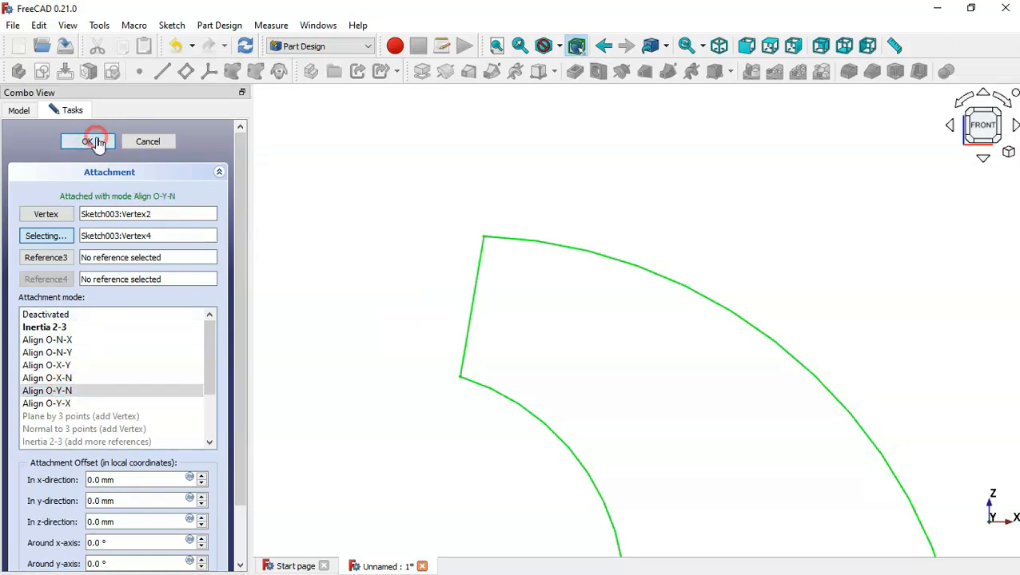
{"action": "left_click", "coordinate": [505, 157]}
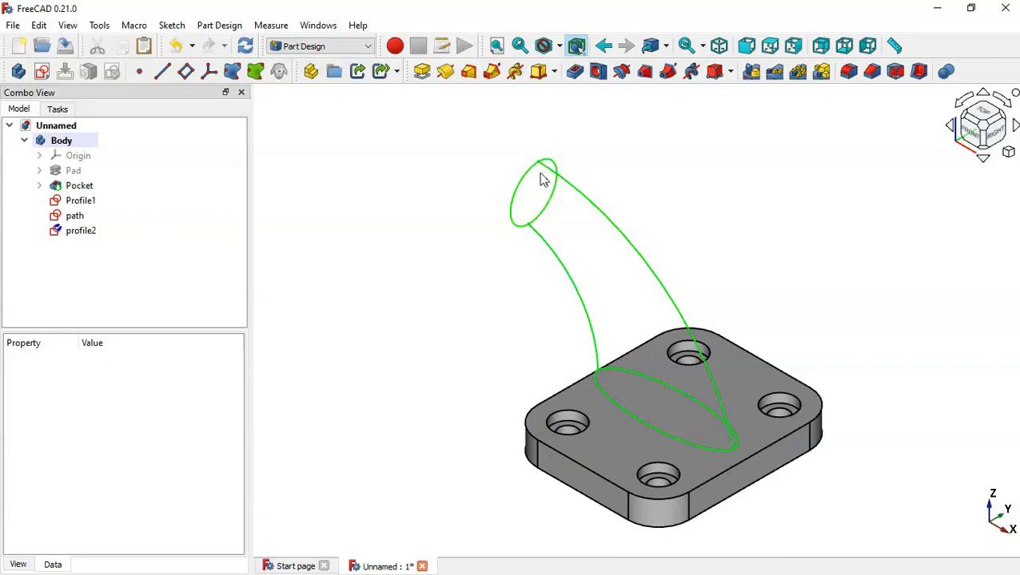
Check the arm in the reference drawing and start an additive pipe sweeping Profile1 along the inner arc of path.
{"action": "key", "text": "alt+Tab"}
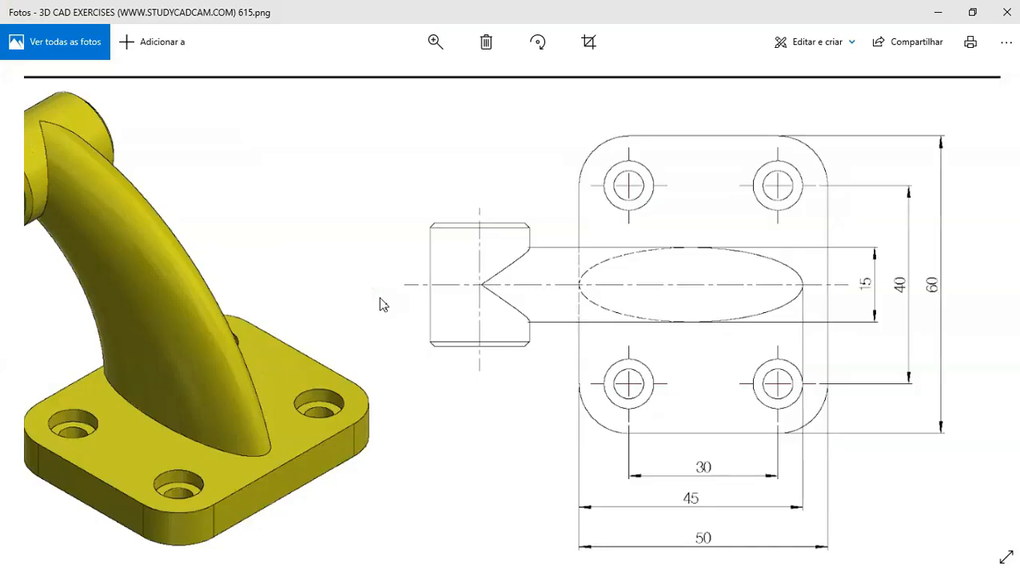
{"action": "double_click", "coordinate": [259, 283]}
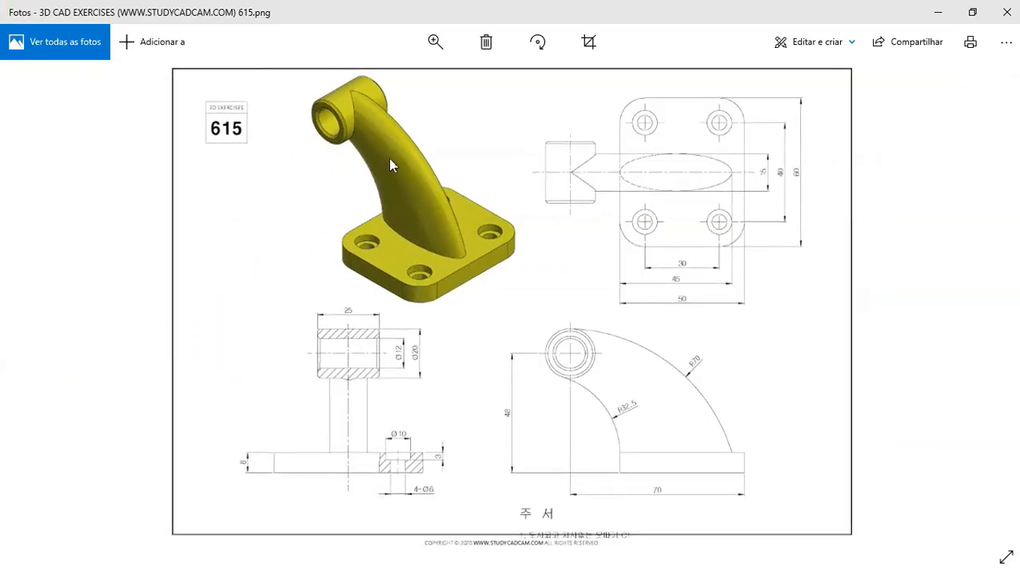
{"action": "key", "text": "alt+Tab"}
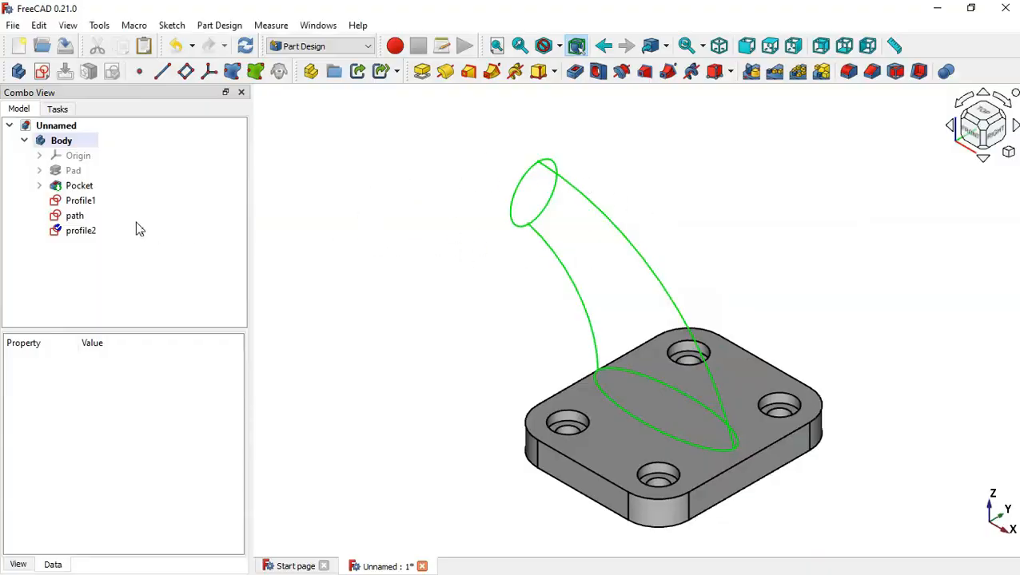
{"action": "left_click", "coordinate": [100, 203]}
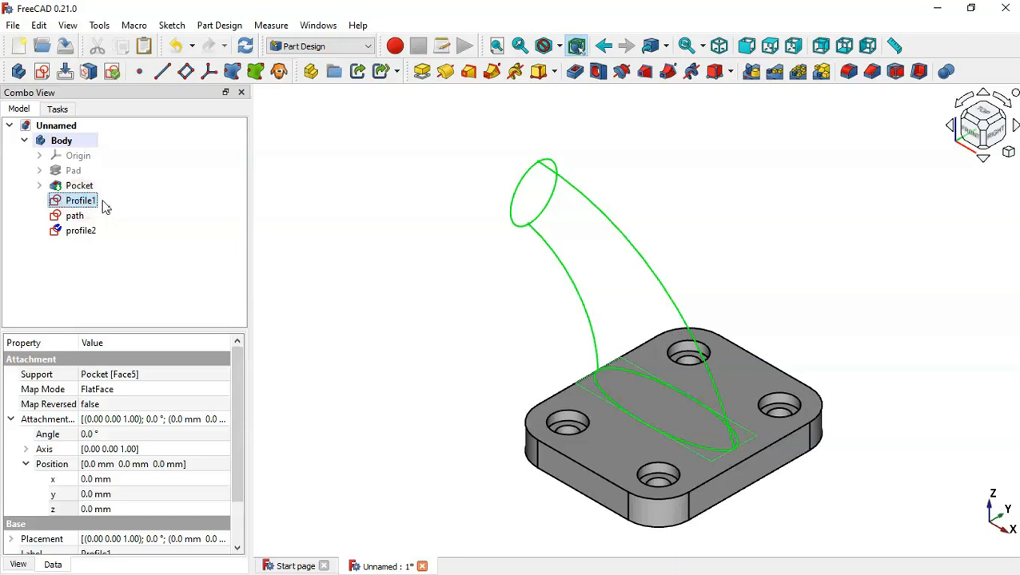
{"action": "left_click", "coordinate": [492, 73]}
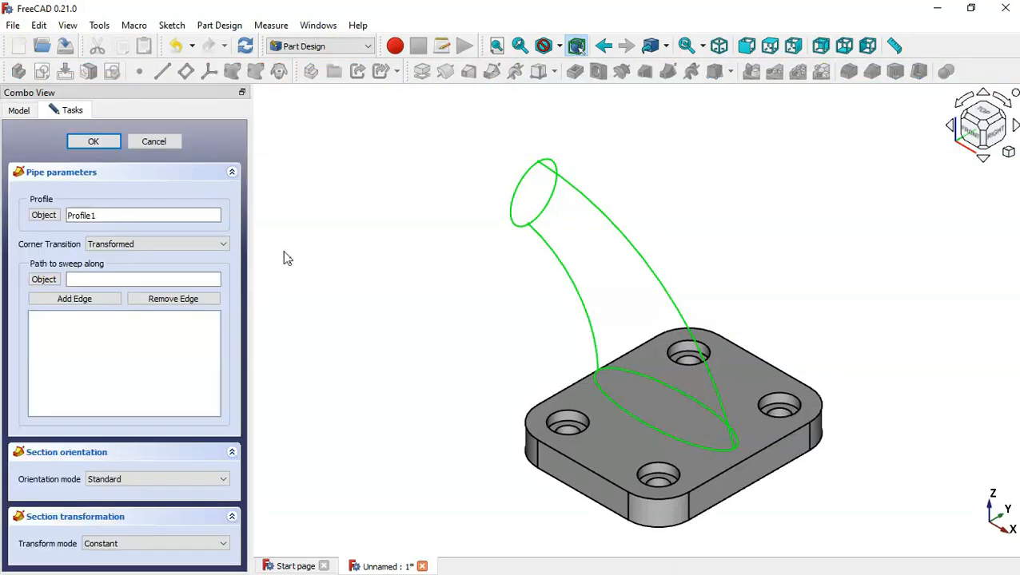
{"action": "left_click", "coordinate": [90, 303]}
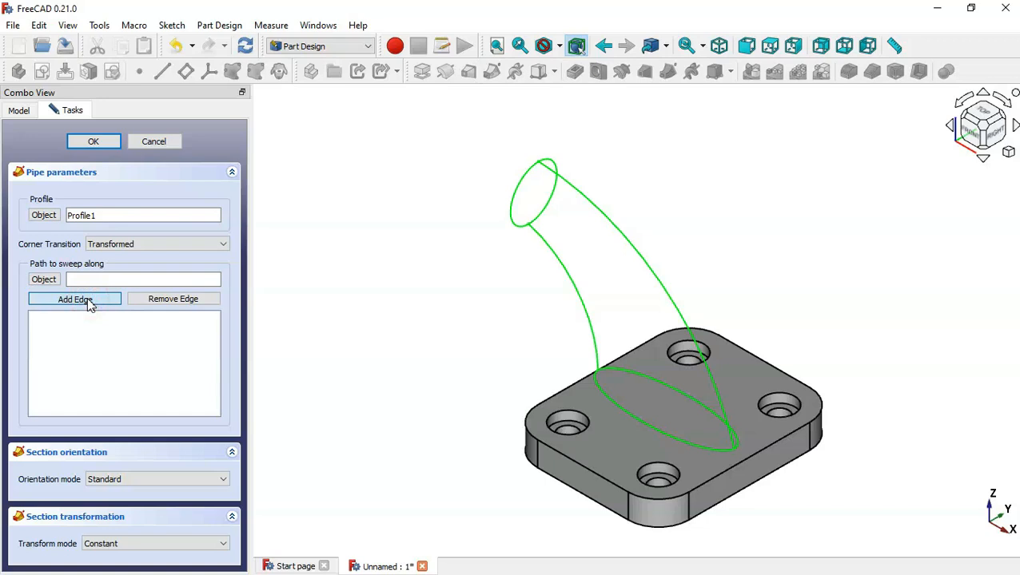
{"action": "left_click", "coordinate": [562, 260]}
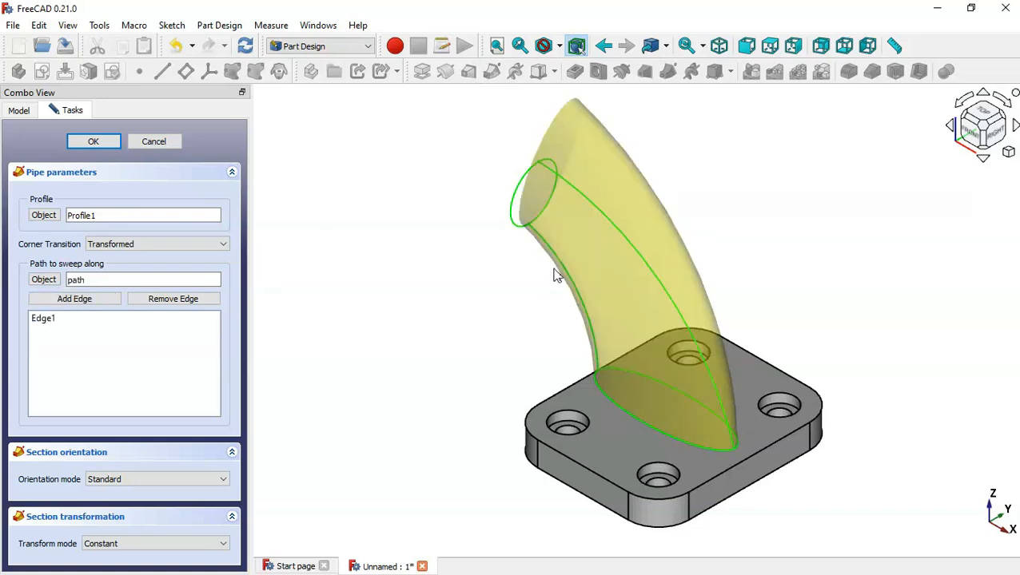
Set the pipe's corner transition to Right Corner and its transform mode to Multisection, adding profile2 as a section.
{"action": "left_click", "coordinate": [146, 246]}
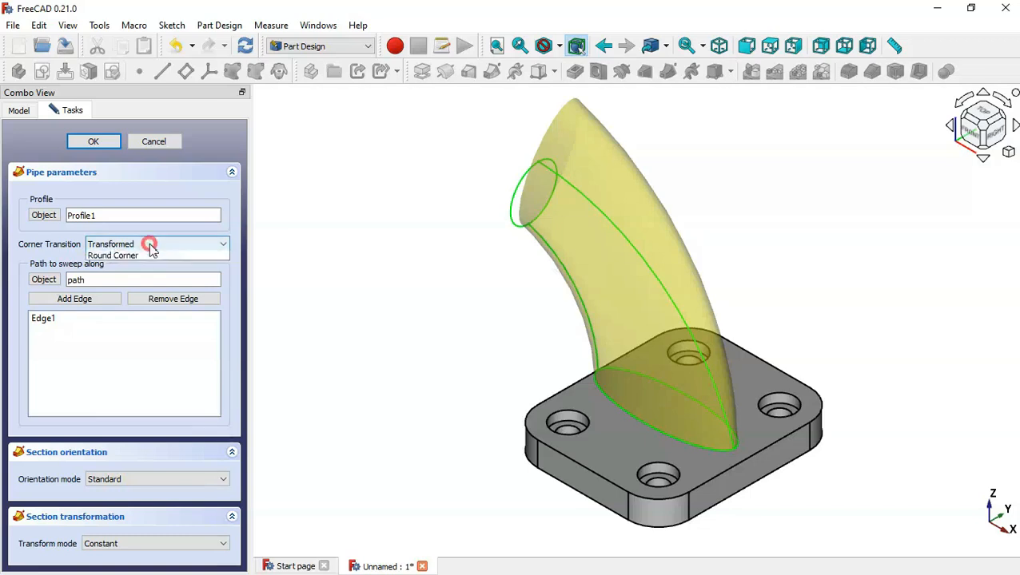
{"action": "left_click", "coordinate": [150, 273]}
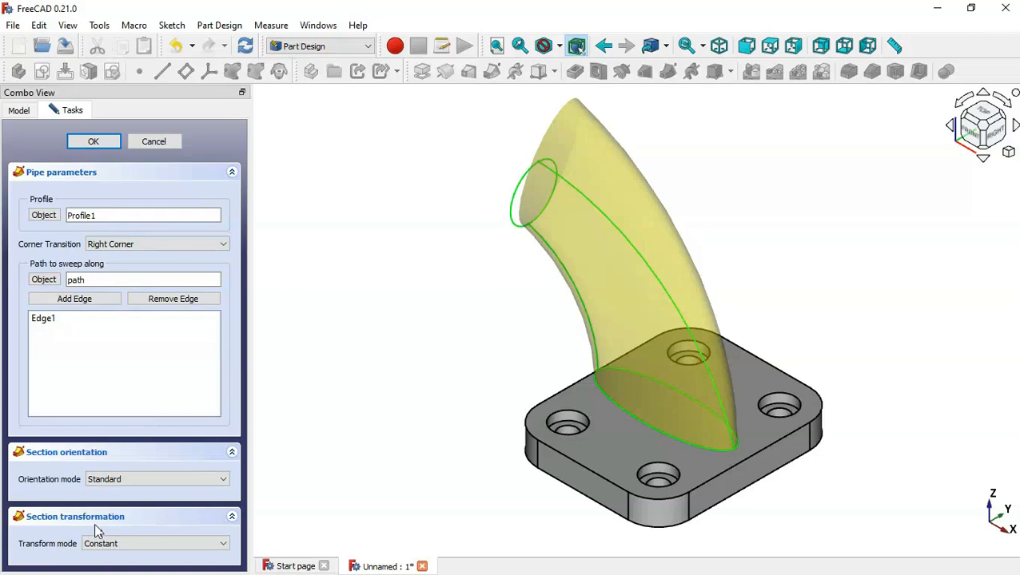
{"action": "left_click", "coordinate": [200, 544]}
{"action": "left_click", "coordinate": [165, 566]}
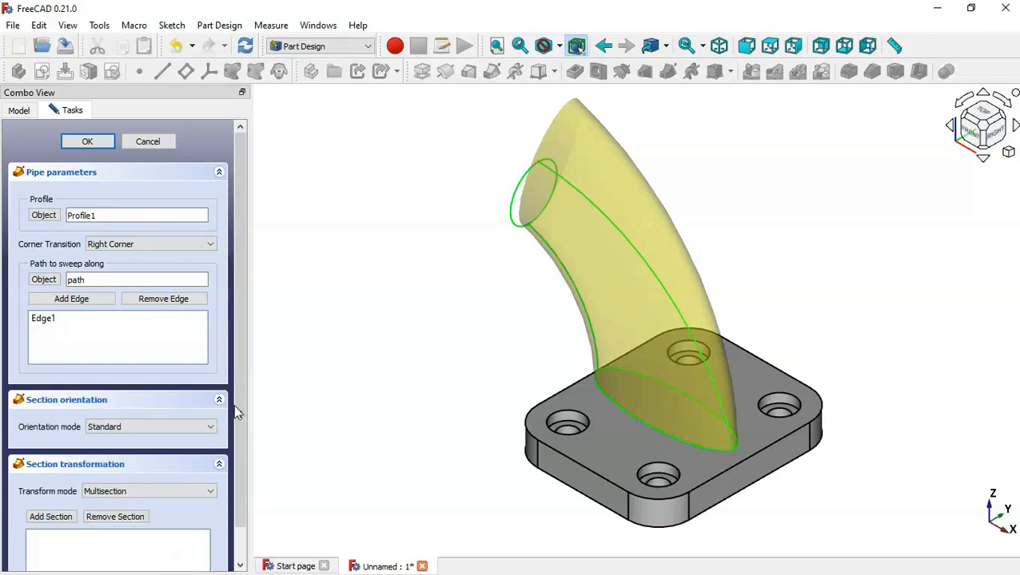
{"action": "scroll", "coordinate": [240, 407], "scroll_direction": "down", "scroll_amount": 1}
{"action": "left_click", "coordinate": [51, 482]}
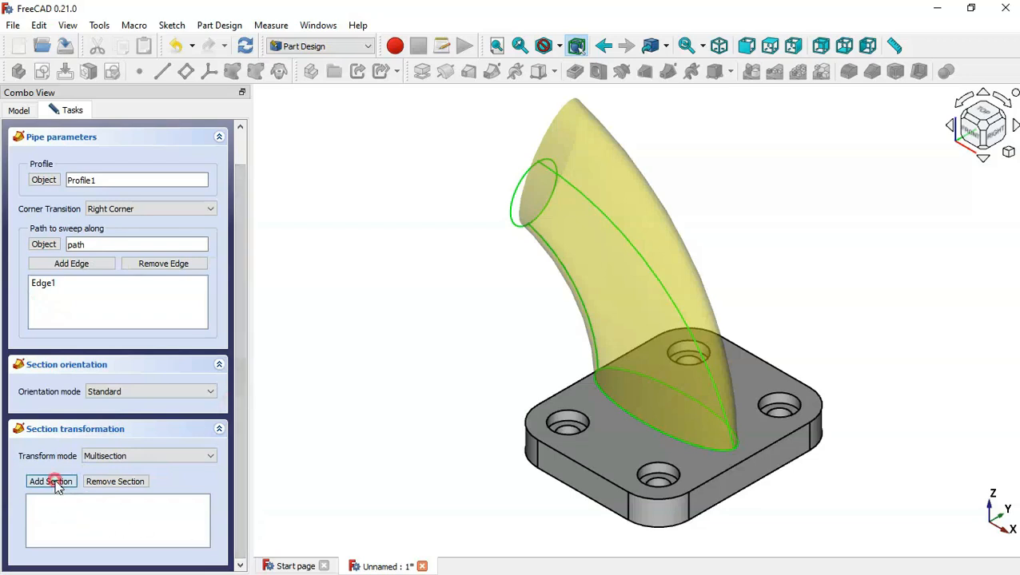
{"action": "left_click", "coordinate": [516, 227]}
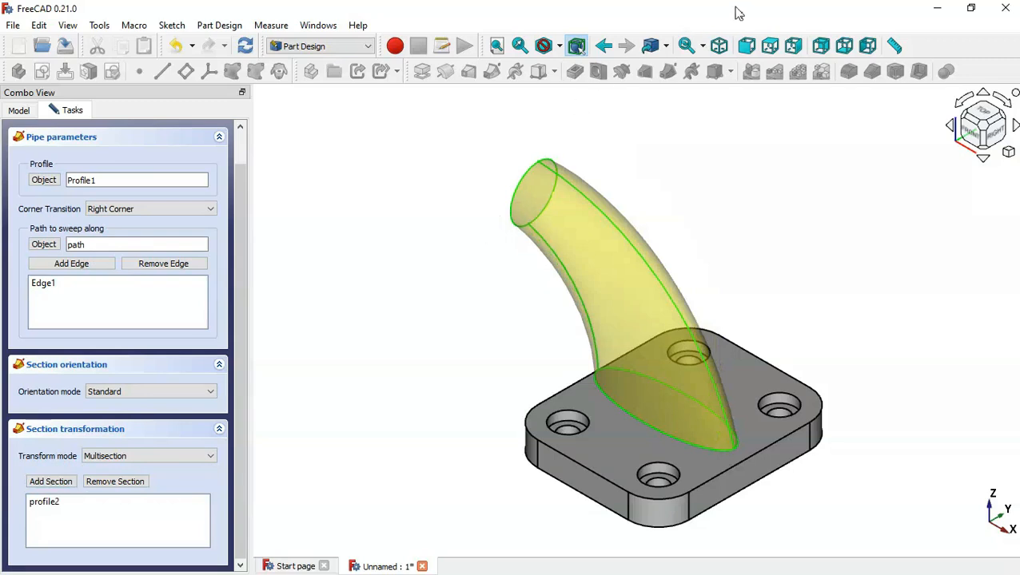
Set the pipe's orientation mode to Auxiliary using the outer arc of path as the auxiliary edge, and finish the pipe.
{"action": "left_click", "coordinate": [748, 47]}
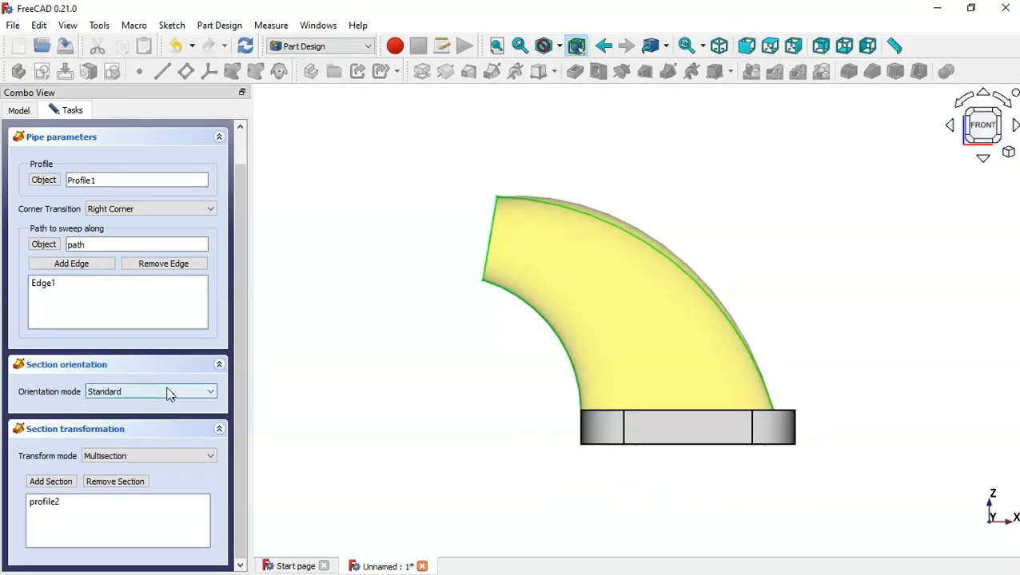
{"action": "left_click", "coordinate": [199, 392]}
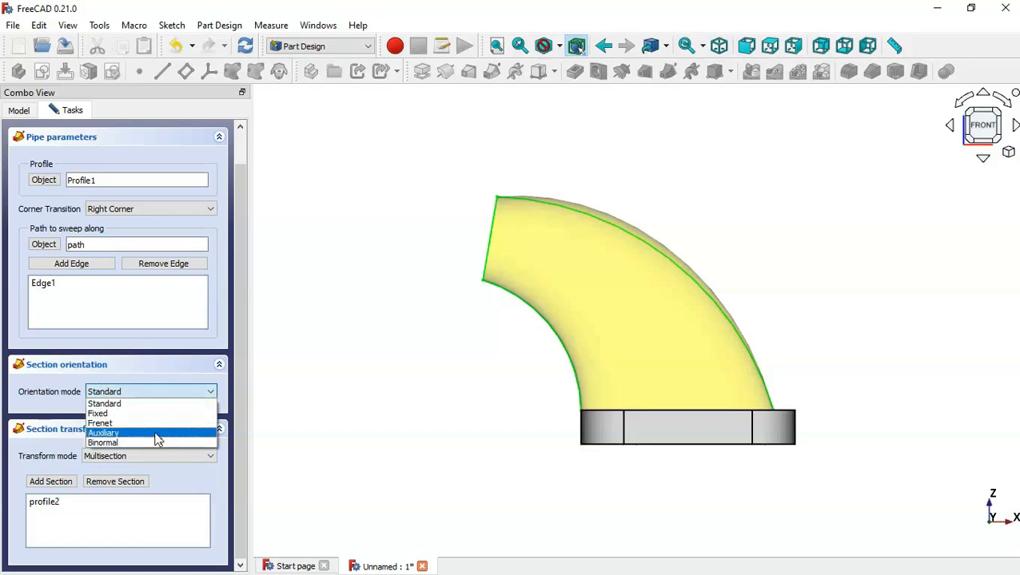
{"action": "left_click", "coordinate": [146, 432]}
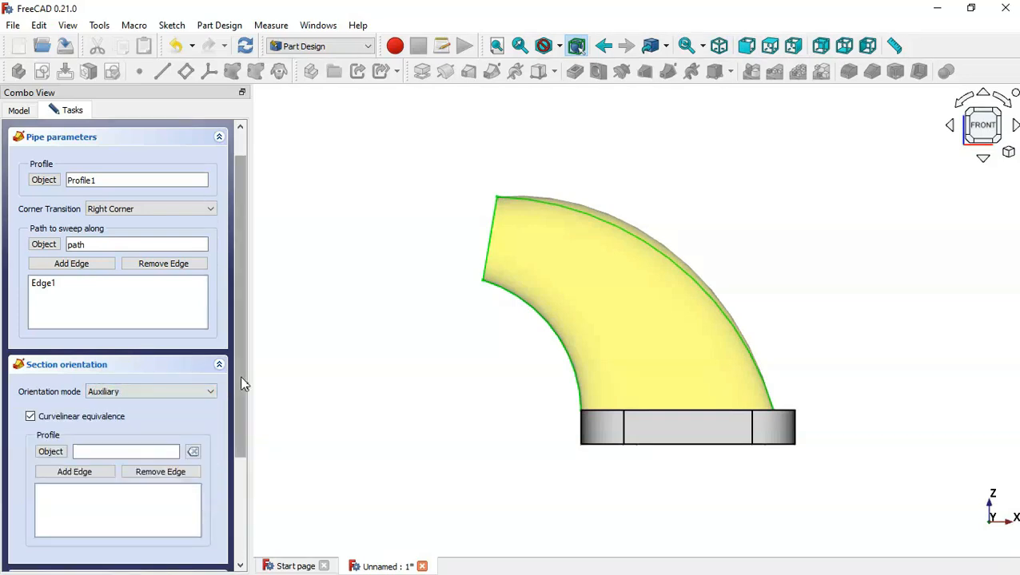
{"action": "left_click", "coordinate": [239, 376]}
{"action": "left_click", "coordinate": [81, 354]}
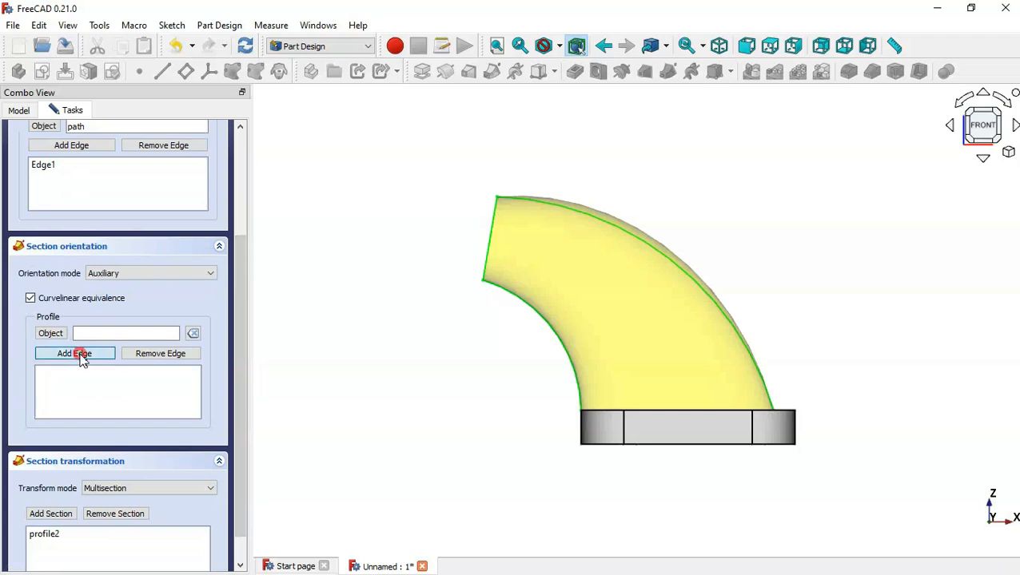
{"action": "left_click", "coordinate": [632, 231]}
{"action": "scroll", "coordinate": [239, 313], "scroll_direction": "up", "scroll_amount": 3}
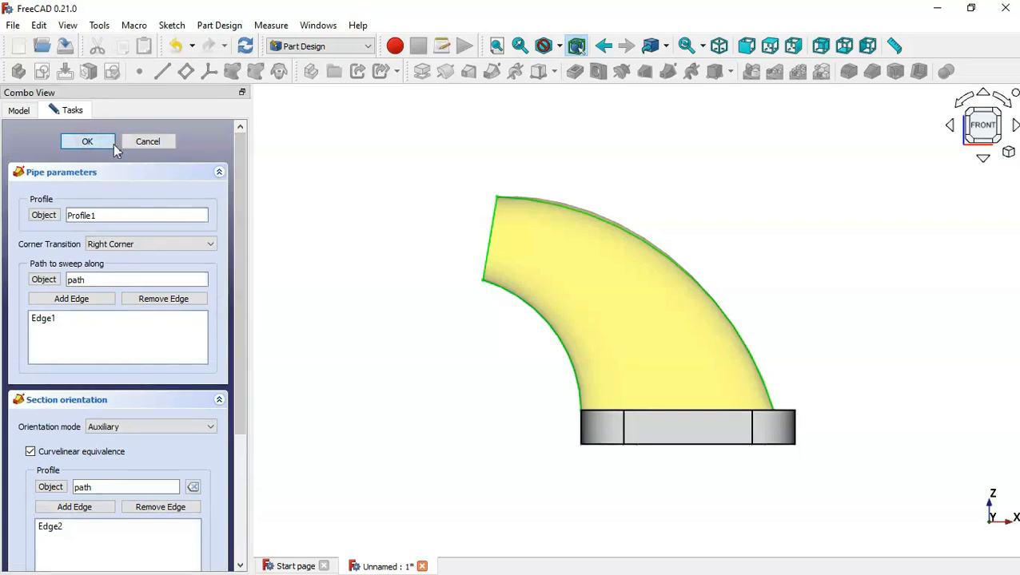
{"action": "left_click", "coordinate": [87, 142]}
{"action": "key", "text": "0"}
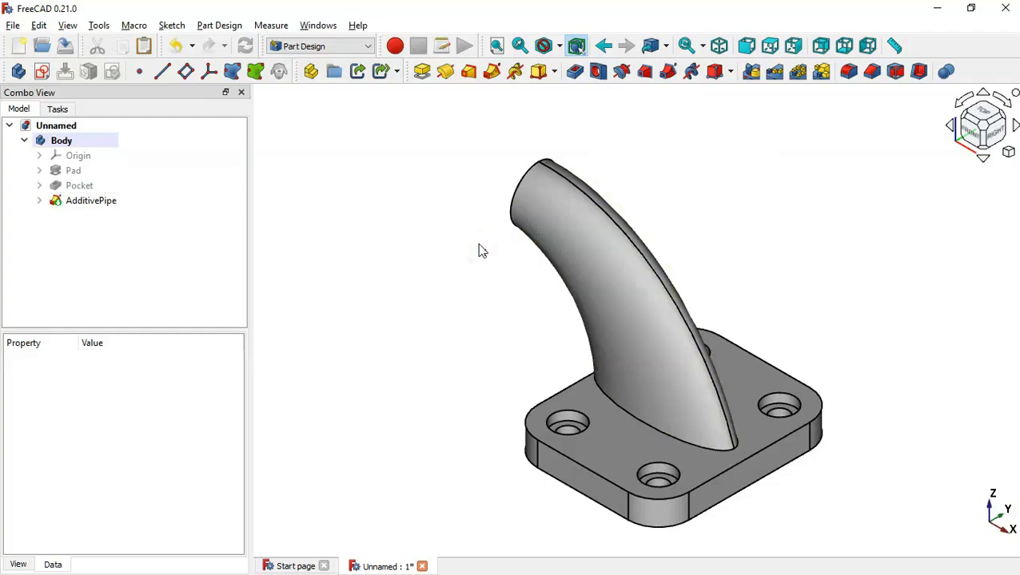
Check the arm's upper end in the reference drawing and copy the path sketch alone, excluding all its dependencies.
{"action": "key", "text": "alt+Tab"}
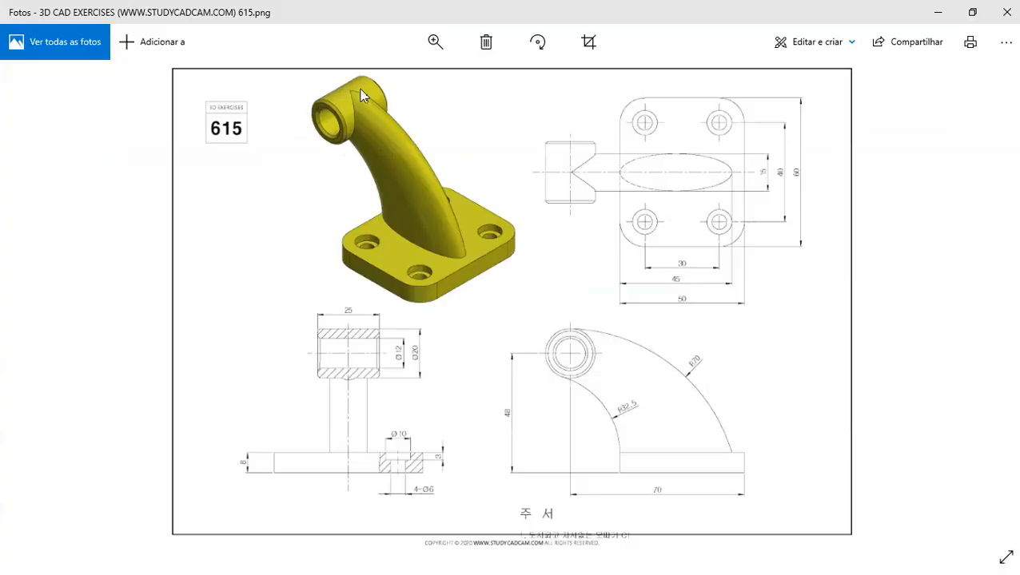
{"action": "key", "text": "alt+Tab"}
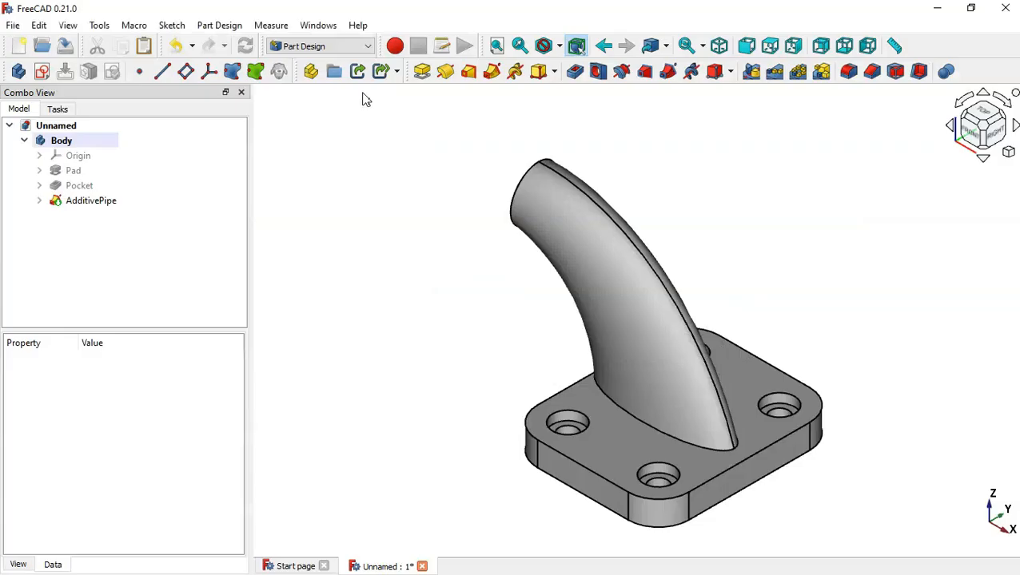
{"action": "left_click", "coordinate": [348, 234]}
{"action": "left_click", "coordinate": [39, 201]}
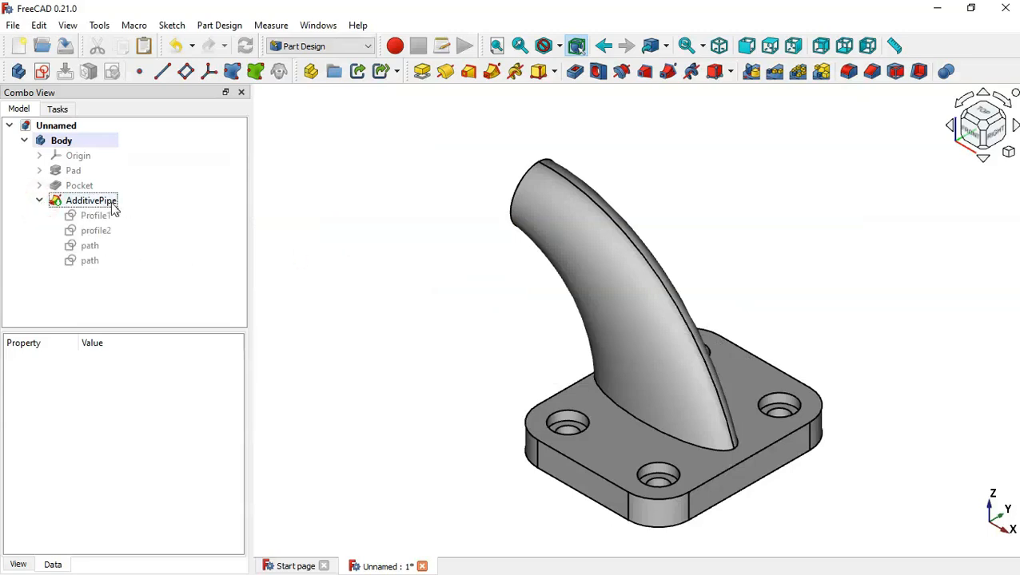
{"action": "left_click", "coordinate": [102, 262]}
{"action": "left_click", "coordinate": [122, 46]}
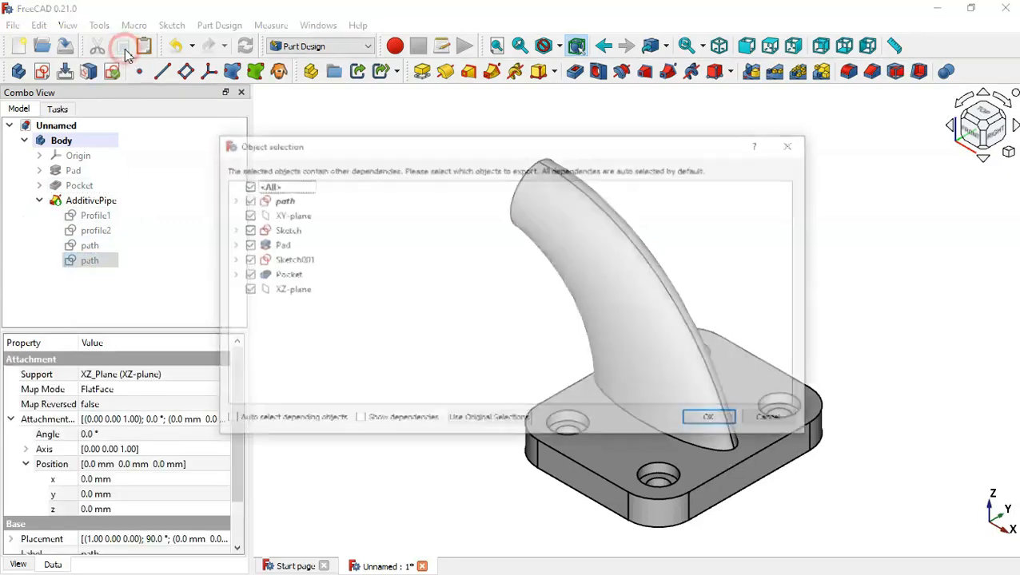
{"action": "left_click", "coordinate": [245, 186]}
{"action": "left_click", "coordinate": [245, 200]}
{"action": "left_click", "coordinate": [707, 422]}
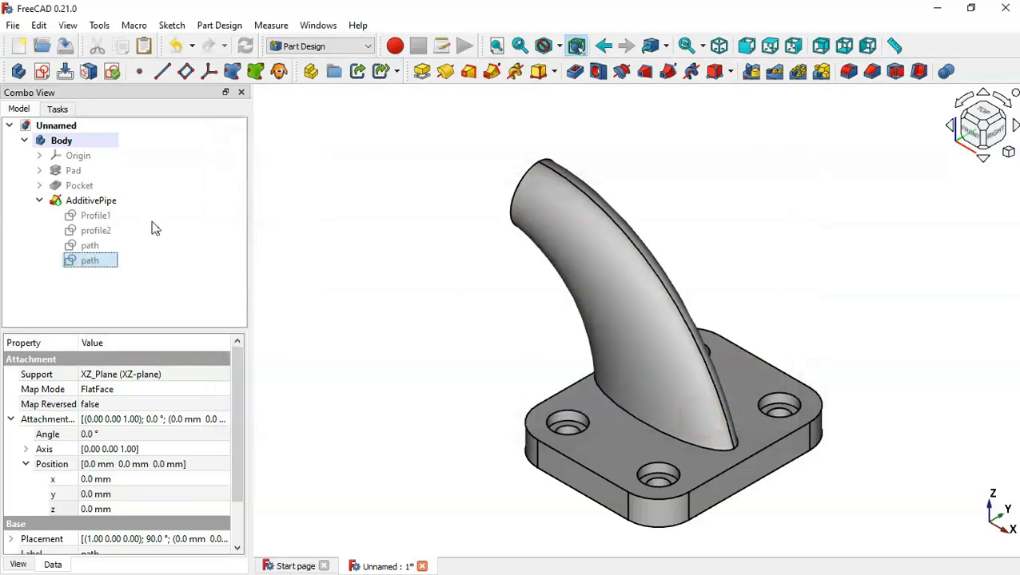
Paste the copied path sketch and move it into Body as a visible sketch.
{"action": "left_click", "coordinate": [142, 53]}
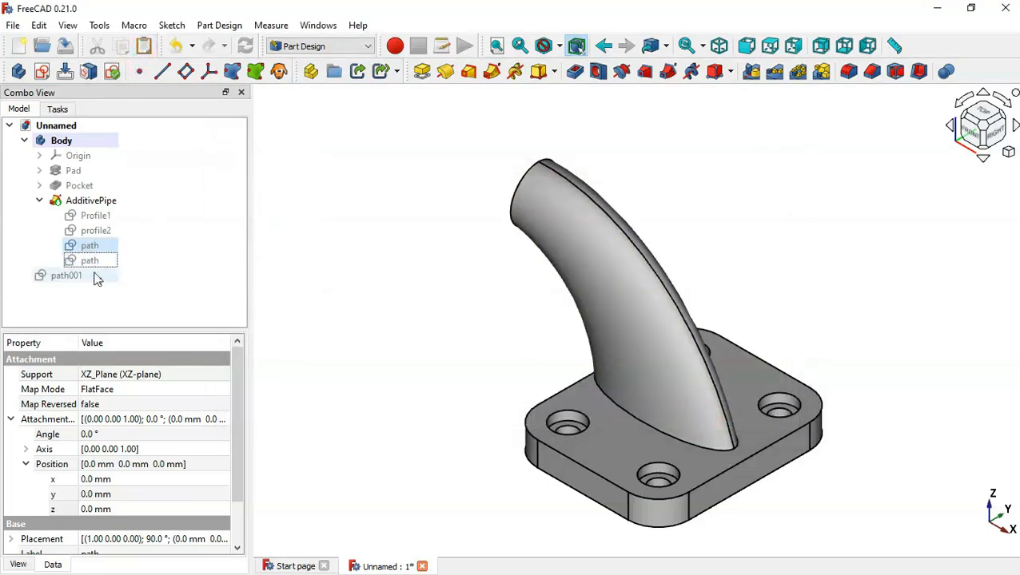
{"action": "left_click_drag", "start_coordinate": [46, 276], "coordinate": [95, 141]}
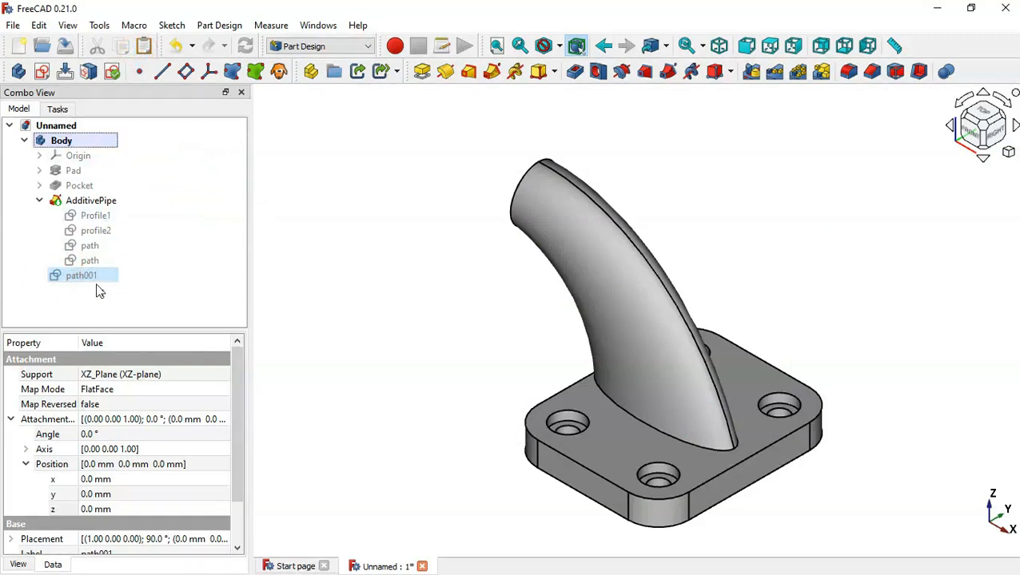
{"action": "key", "text": "space"}
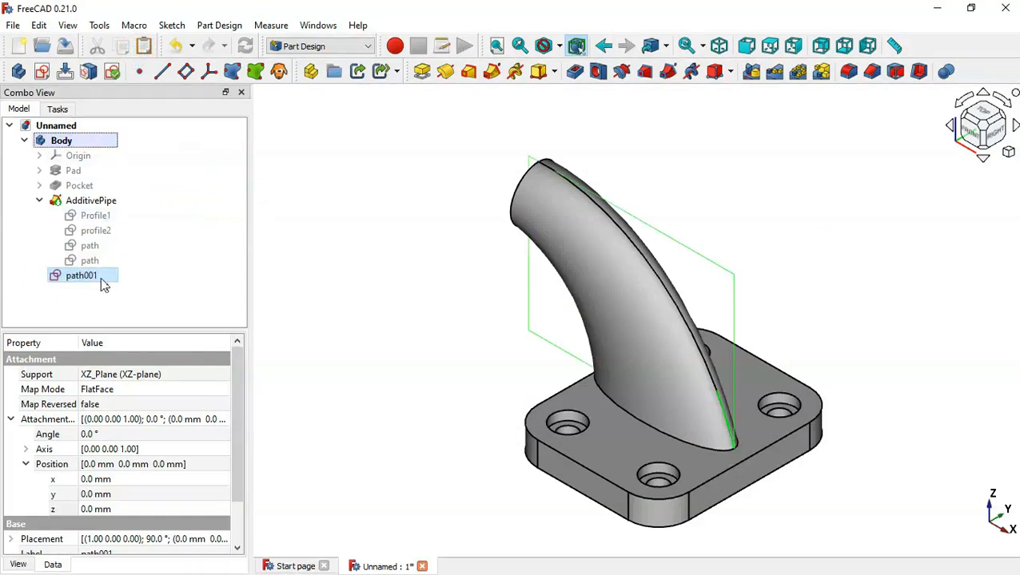
In the copied path sketch, turn both arcs into construction geometry and the 20 mm circle into normal geometry, and close the sketch.
{"action": "double_click", "coordinate": [103, 276]}
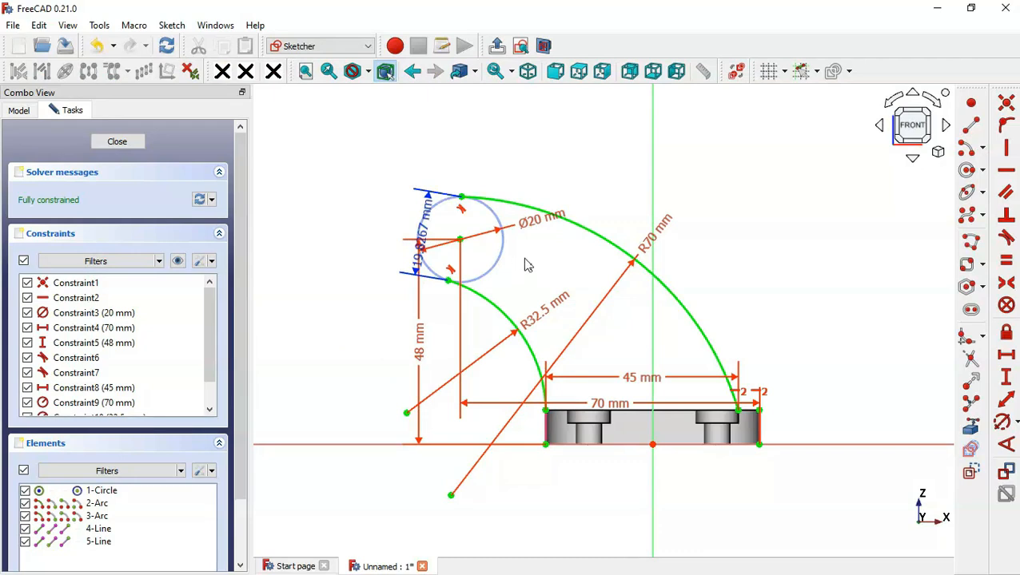
{"action": "left_click", "coordinate": [496, 314]}
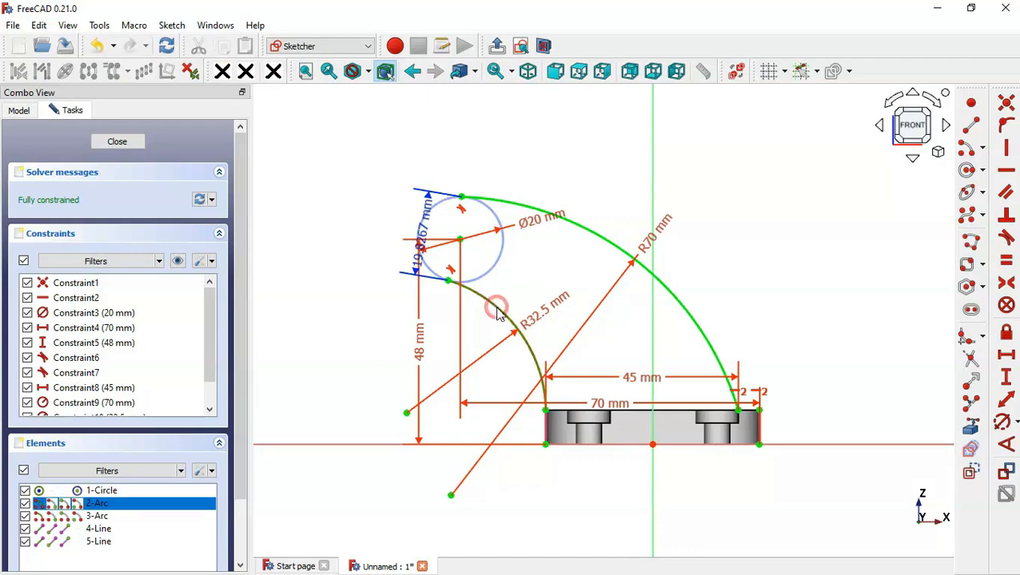
{"action": "left_click", "coordinate": [602, 241]}
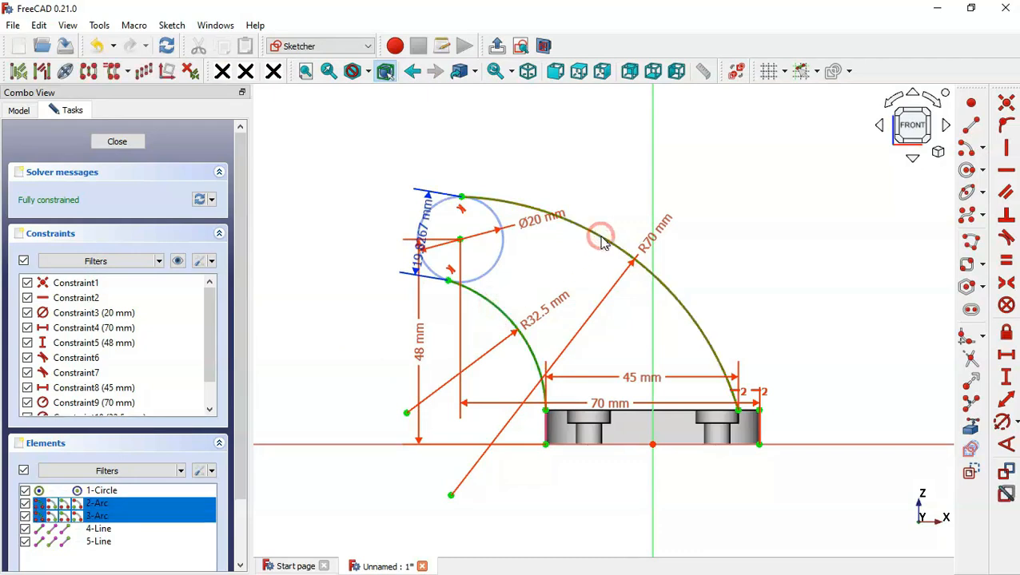
{"action": "left_click", "coordinate": [970, 474]}
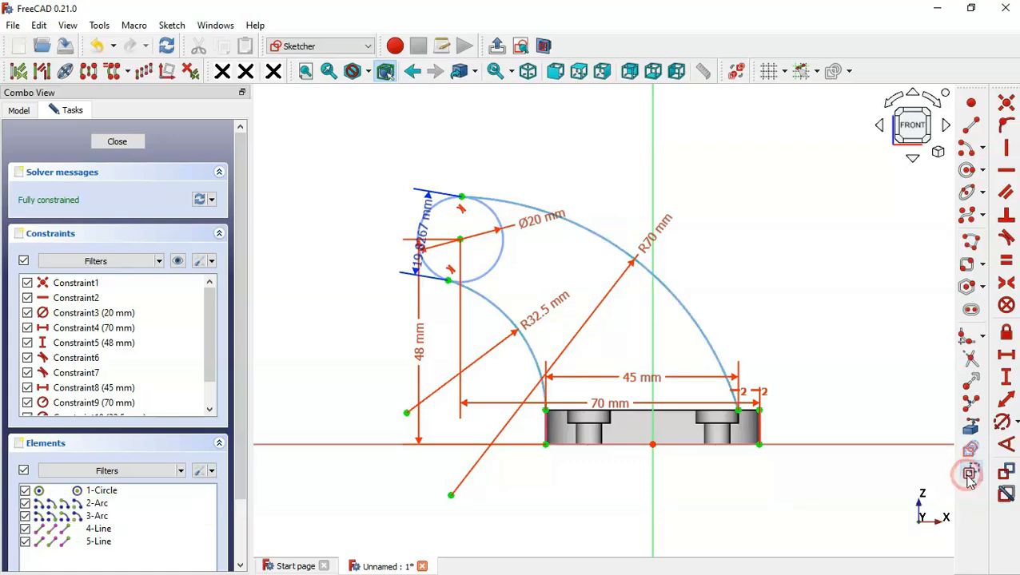
{"action": "left_click", "coordinate": [493, 265]}
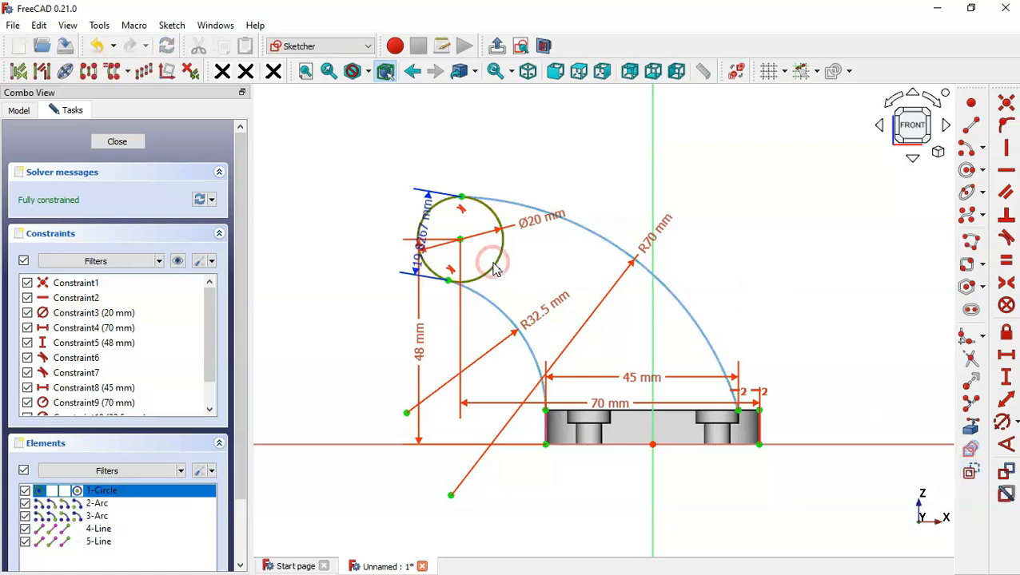
{"action": "left_click", "coordinate": [971, 471]}
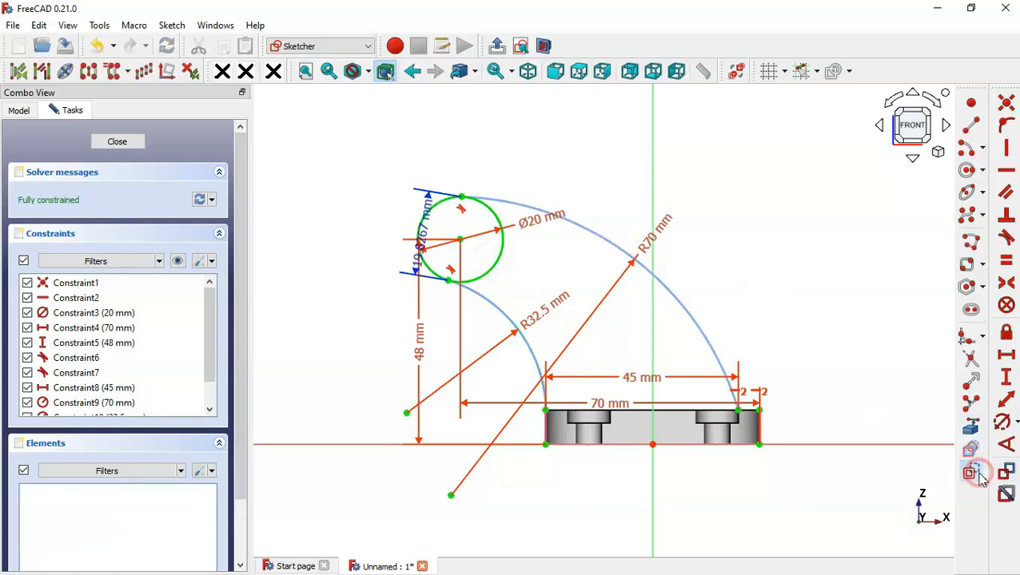
{"action": "left_click", "coordinate": [502, 46]}
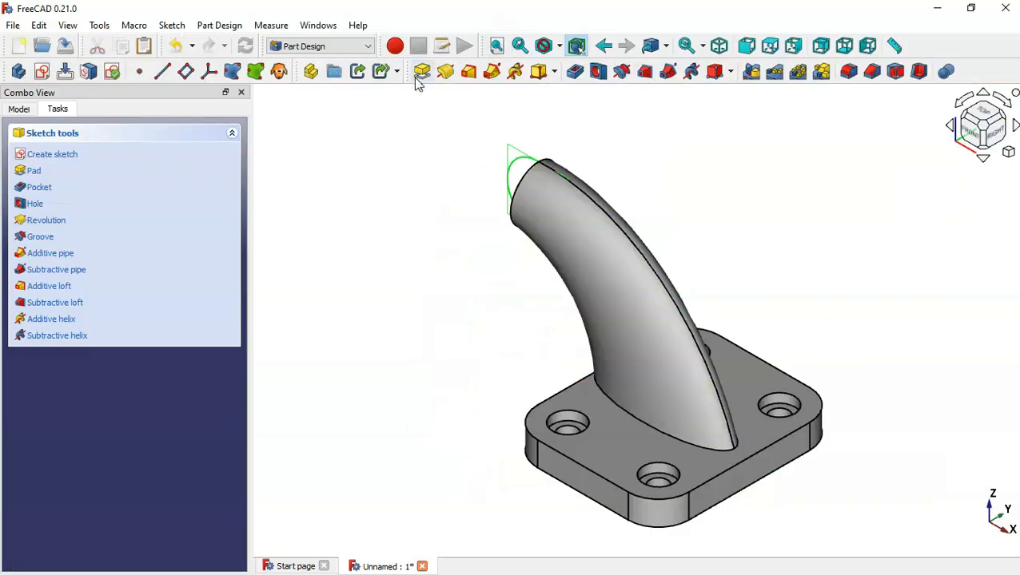
Pad the circle symmetrically to its plane with a length of 25 mm, taking the cylinder length from the reference drawing.
{"action": "left_click", "coordinate": [423, 72]}
{"action": "left_click", "coordinate": [57, 318]}
{"action": "key", "text": "alt+Tab"}
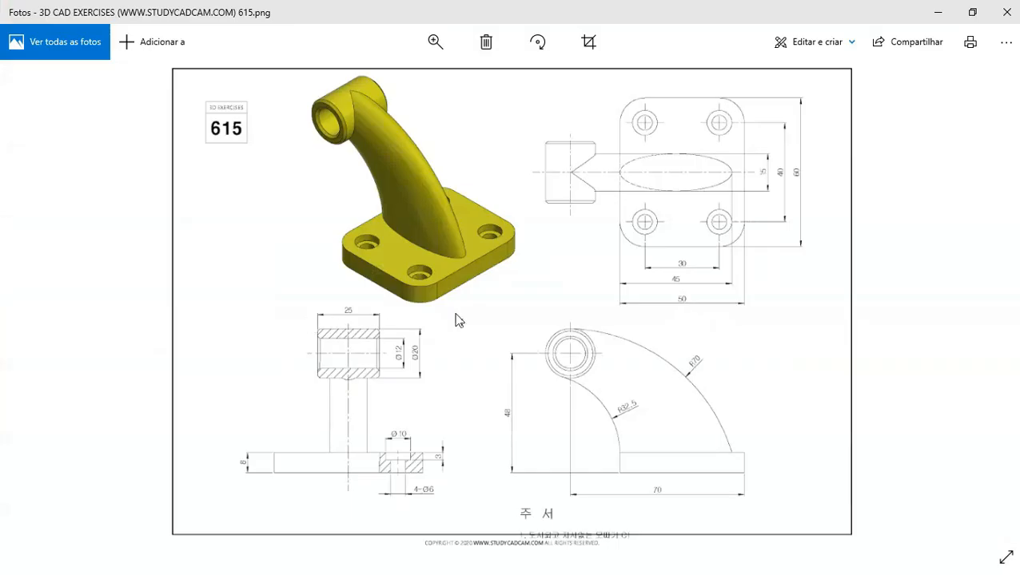
{"action": "double_click", "coordinate": [358, 300]}
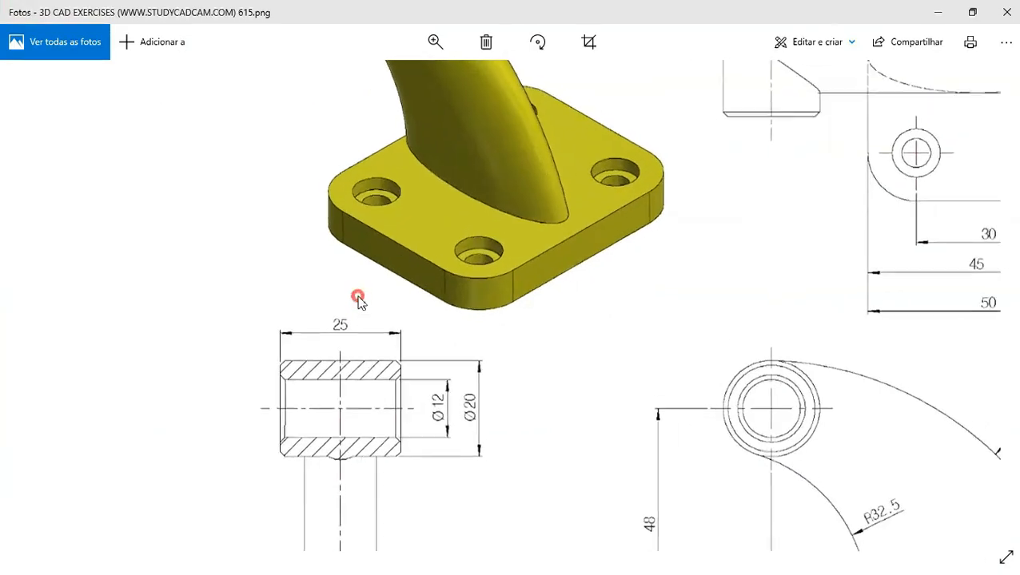
{"action": "key", "text": "alt+Tab"}
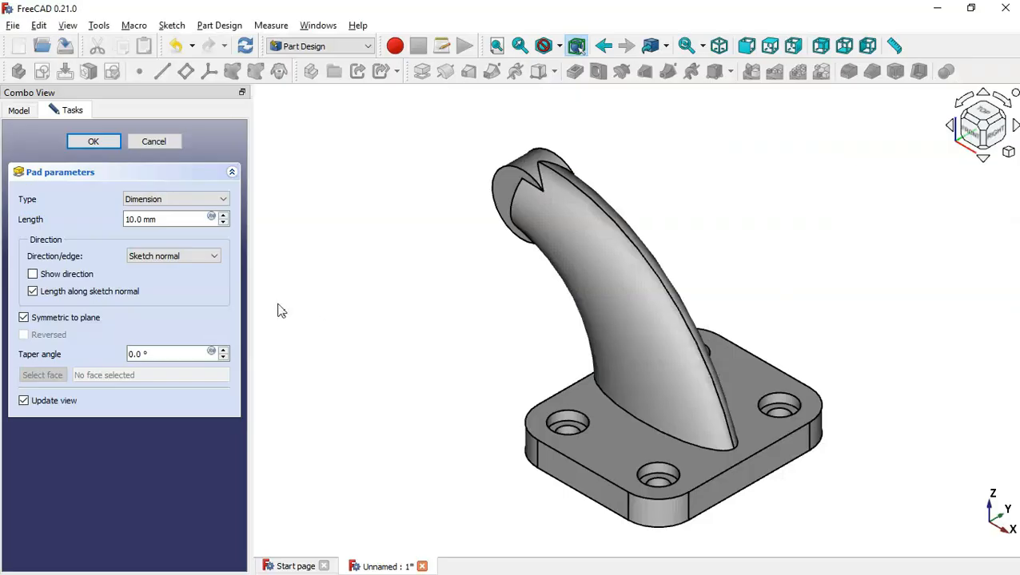
{"action": "double_click", "coordinate": [173, 221]}
{"action": "type", "text": "25"}
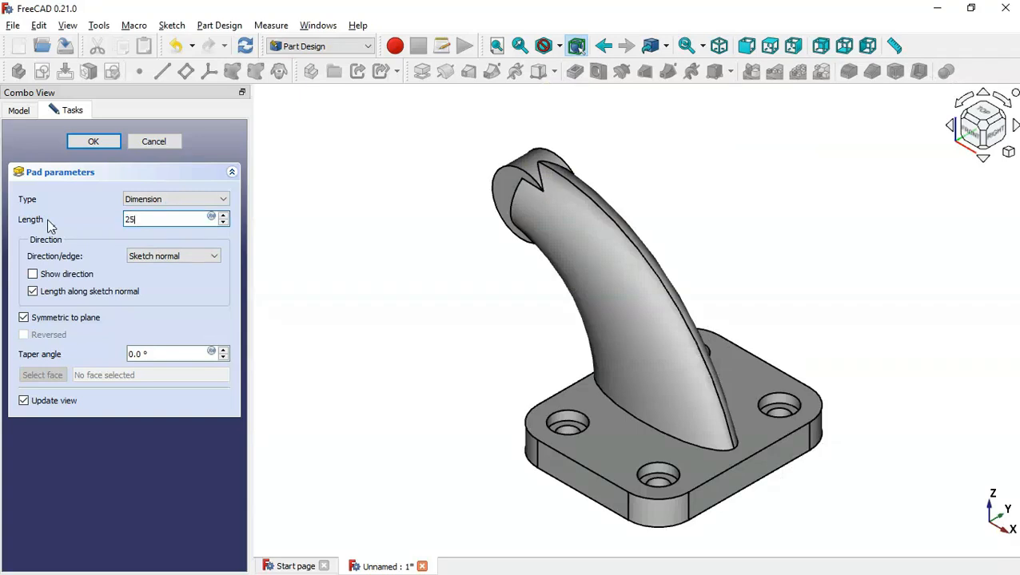
{"action": "left_click", "coordinate": [93, 142]}
{"action": "left_click", "coordinate": [586, 277]}
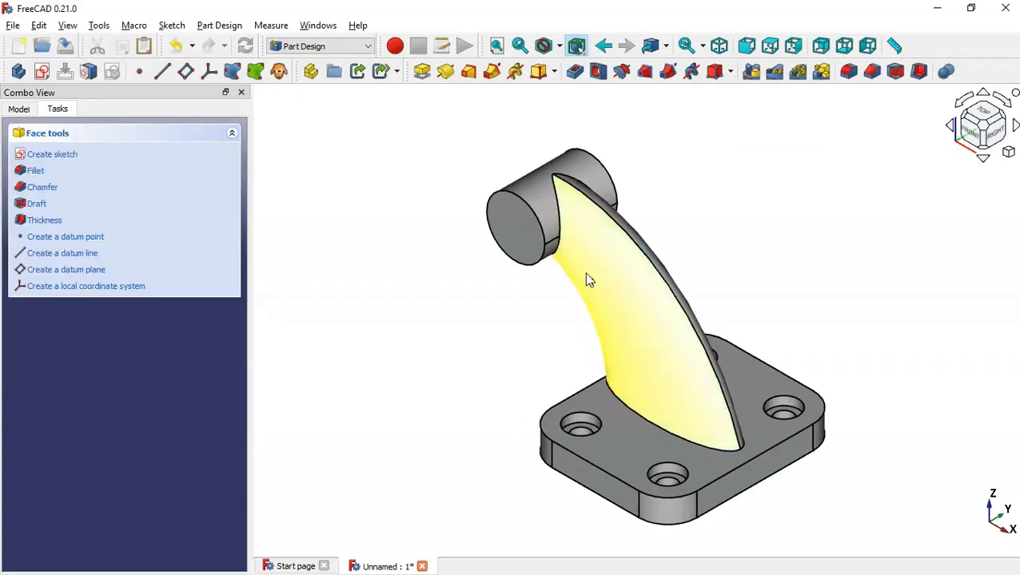
{"action": "left_click", "coordinate": [497, 304]}
Check the bore diameter in the reference drawing and make a 12 mm diameter, 25 mm deep hole through the cylinder from its end face.
{"action": "key", "text": "alt+Tab"}
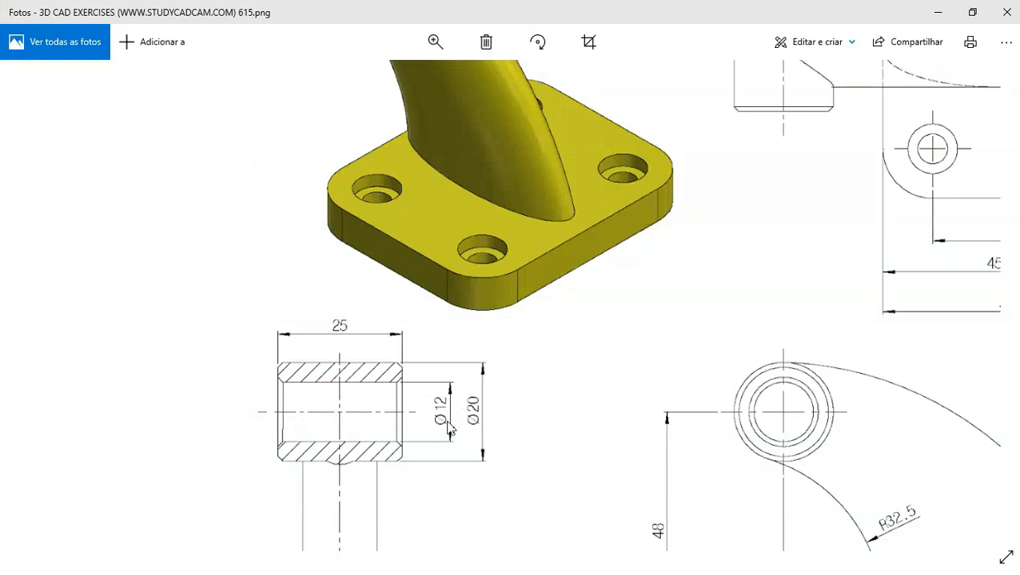
{"action": "key", "text": "alt+Tab"}
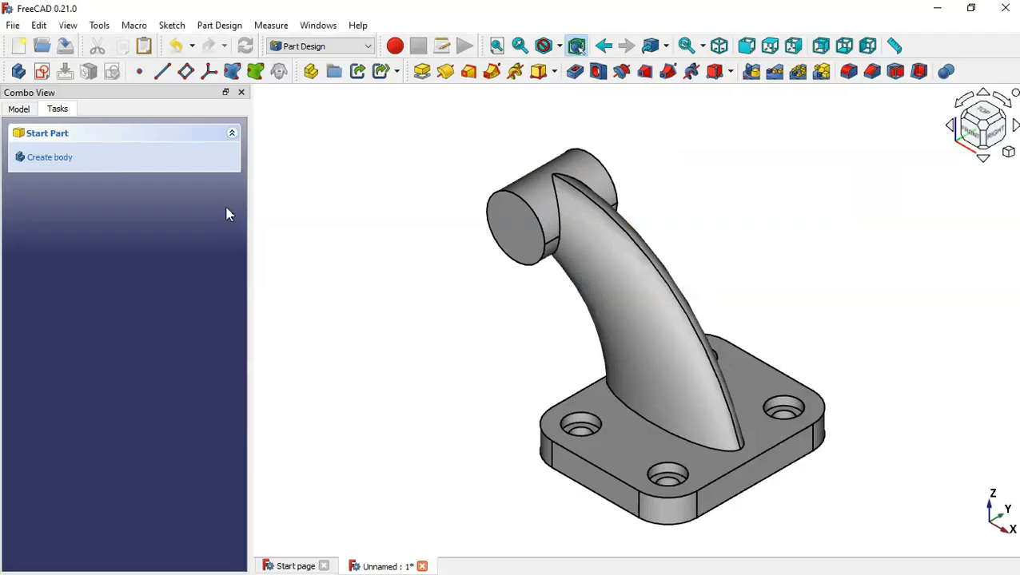
{"action": "left_click", "coordinate": [536, 231]}
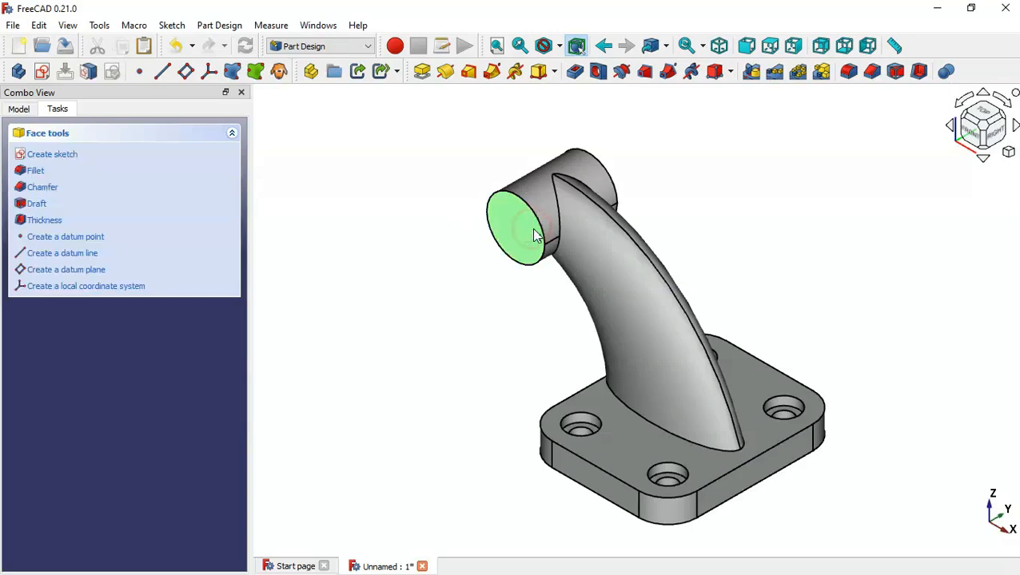
{"action": "left_click", "coordinate": [598, 71]}
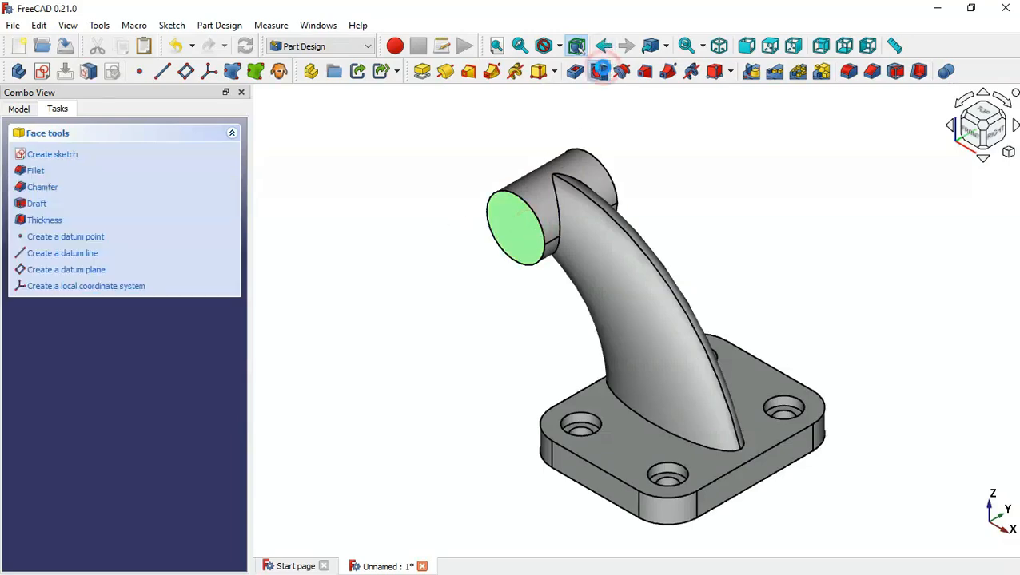
{"action": "mouse_move", "coordinate": [740, 227]}
{"action": "middle_mouse_down"}
{"action": "mouse_move", "coordinate": [498, 321]}
{"action": "mouse_move", "coordinate": [251, 344]}
{"action": "middle_mouse_up"}
{"action": "left_click_drag", "start_coordinate": [253, 342], "coordinate": [307, 338]}
{"action": "left_click", "coordinate": [244, 346]}
{"action": "left_click_drag", "start_coordinate": [244, 346], "coordinate": [186, 351]}
{"action": "type", "text": "12"}
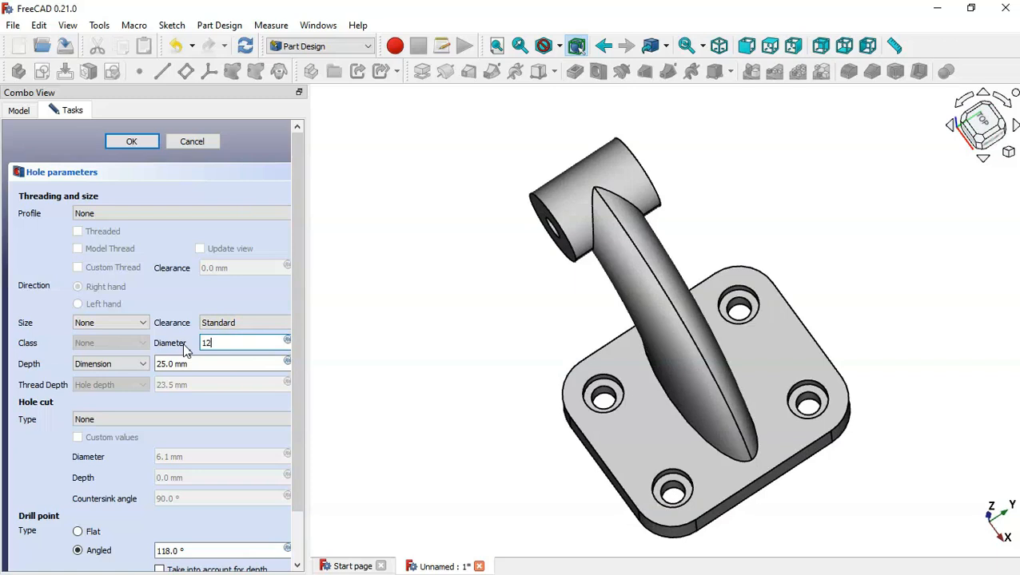
{"action": "left_click", "coordinate": [132, 141]}
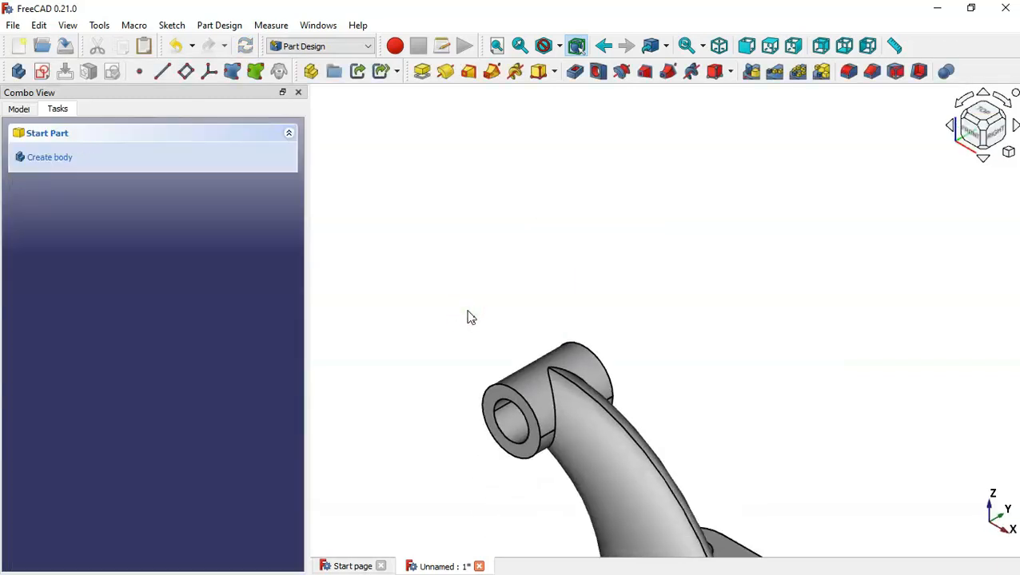
Check the cylinder's edges in the reference drawing and chamfer both of its ring-shaped end faces with an equal distance of 1 mm.
{"action": "key", "text": "alt+Tab"}
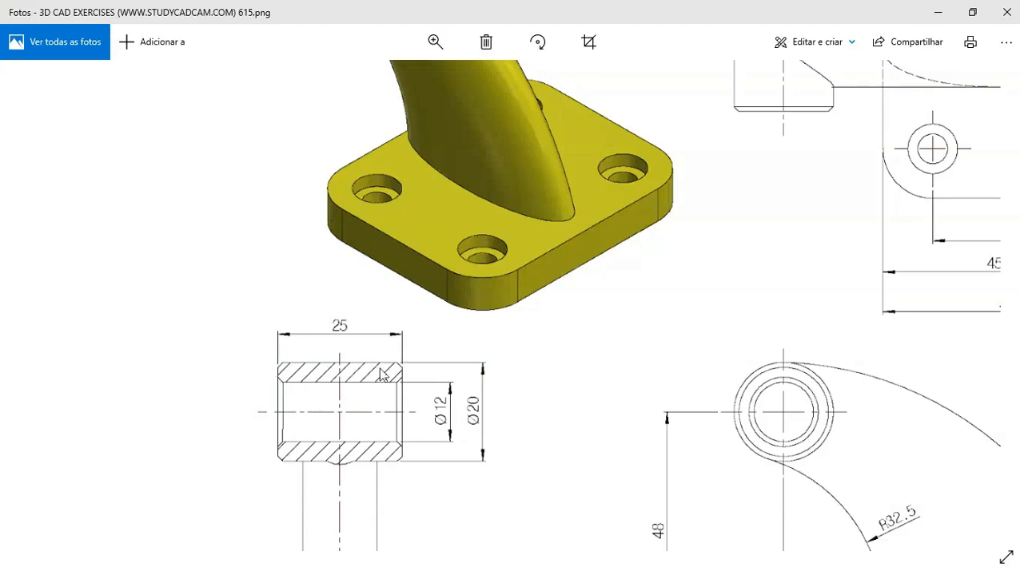
{"action": "double_click", "coordinate": [500, 457]}
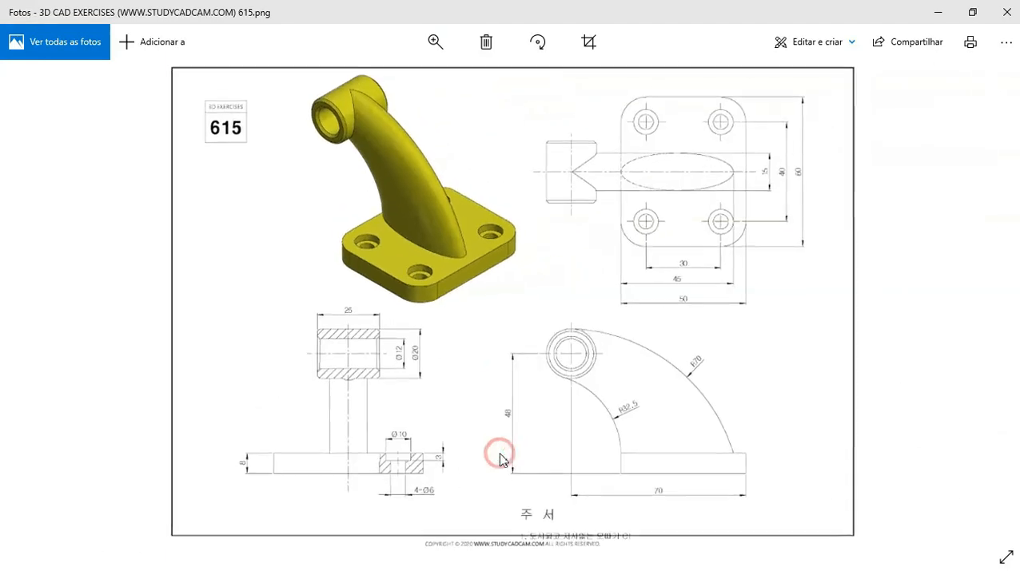
{"action": "key", "text": "alt+Tab"}
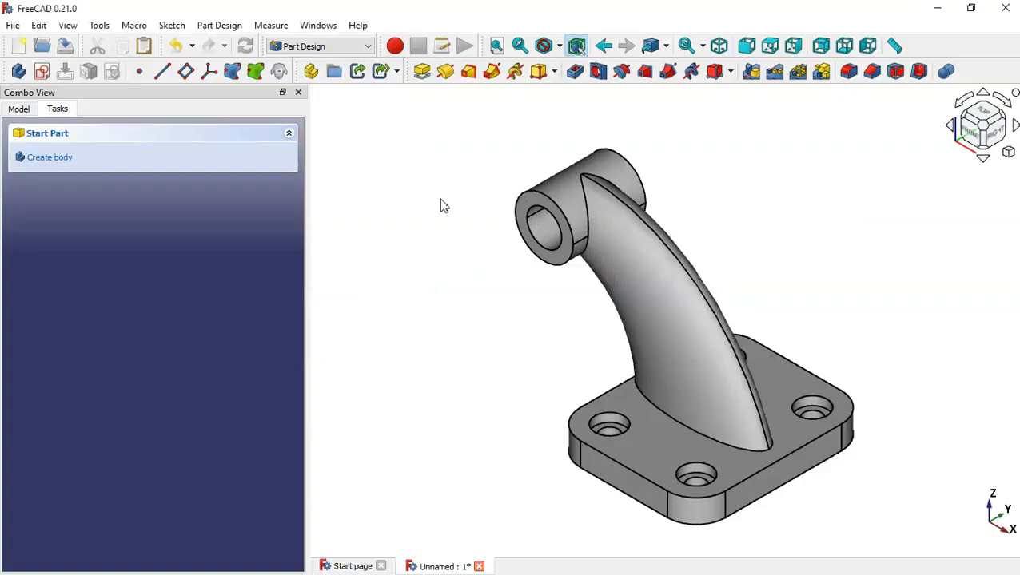
{"action": "left_click", "coordinate": [563, 238]}
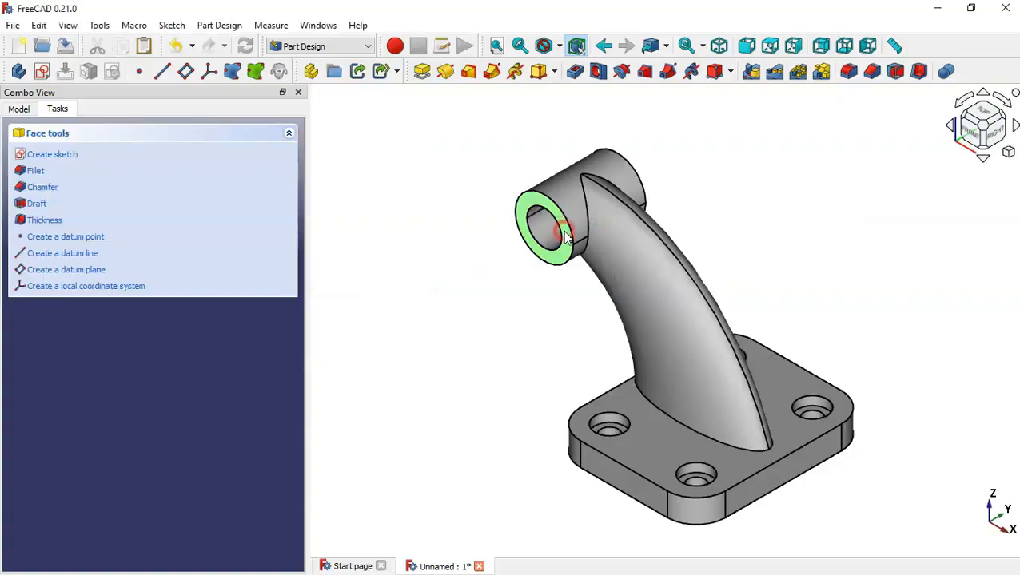
{"action": "middle_click_drag", "start_coordinate": [777, 231], "coordinate": [594, 323]}
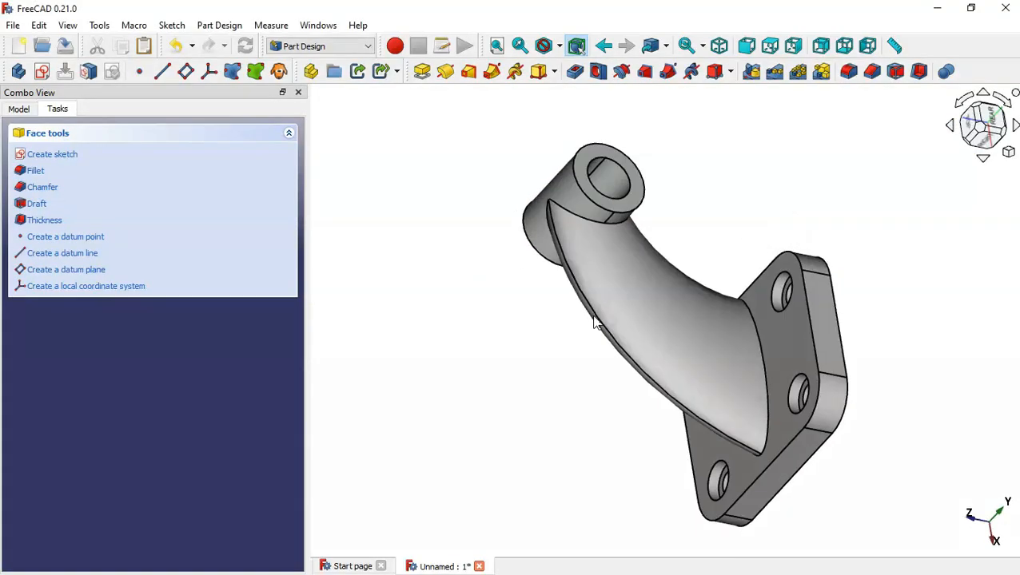
{"action": "left_click", "coordinate": [628, 207], "text": "ctrl"}
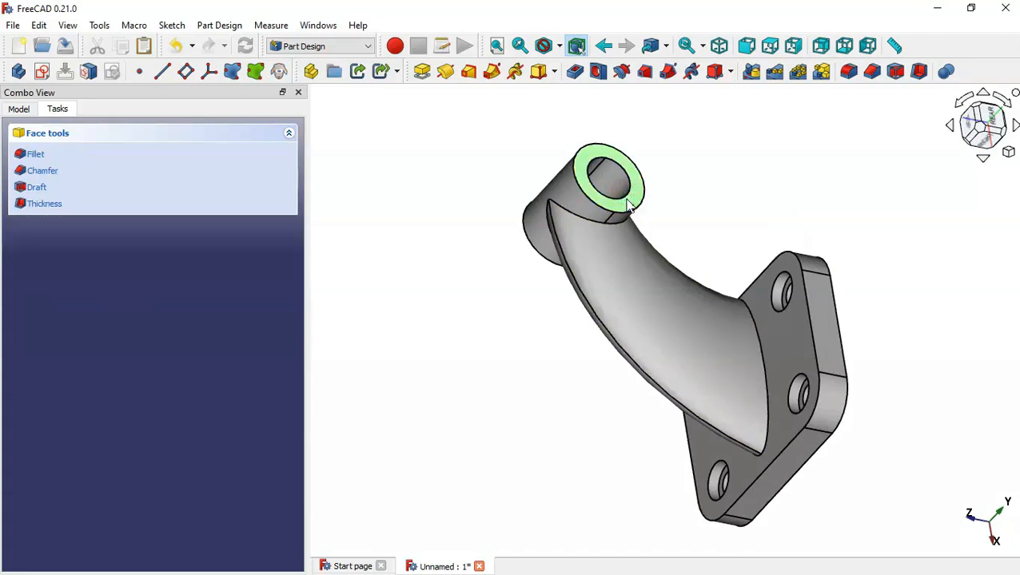
{"action": "left_click", "coordinate": [872, 72]}
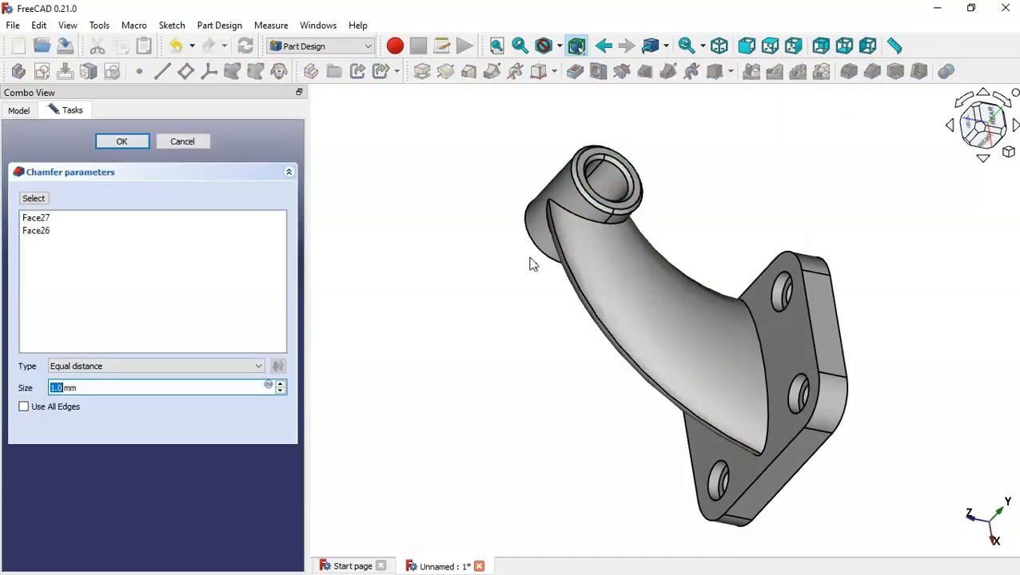
{"action": "middle_click_drag", "start_coordinate": [424, 328], "coordinate": [670, 278]}
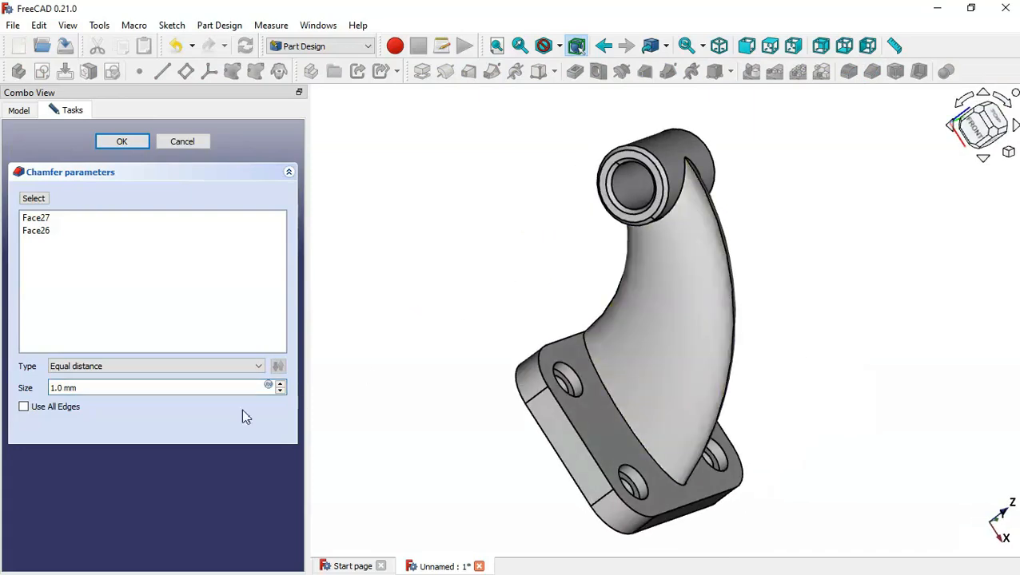
{"action": "left_click", "coordinate": [122, 144]}
{"action": "key", "text": "0"}
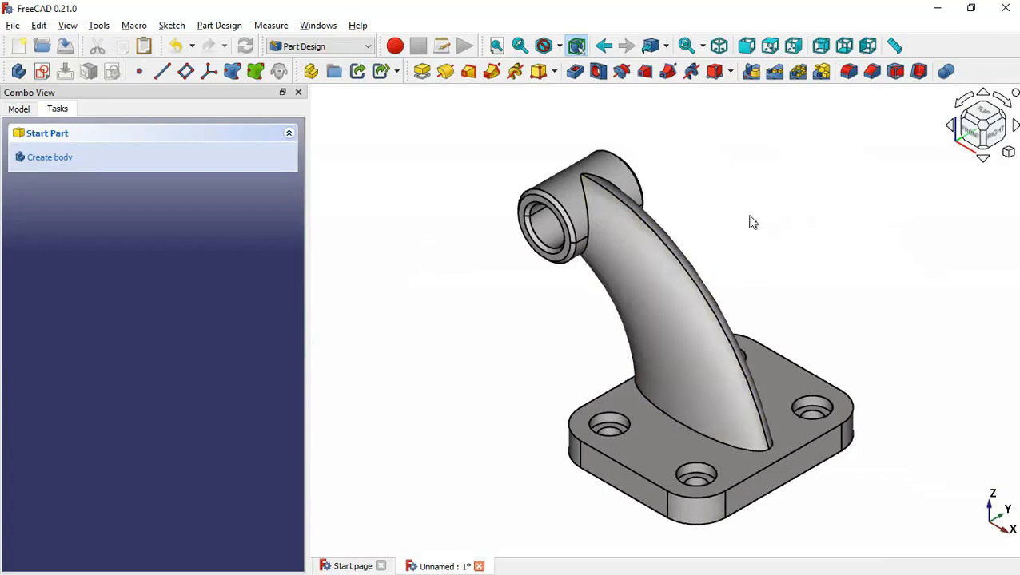
Compare the finished bracket with the reference drawing and examine the model from several sides.
{"action": "key", "text": "alt+Tab"}
{"action": "key", "text": "alt+Tab"}
{"action": "middle_click_drag", "start_coordinate": [876, 346], "coordinate": [898, 352]}
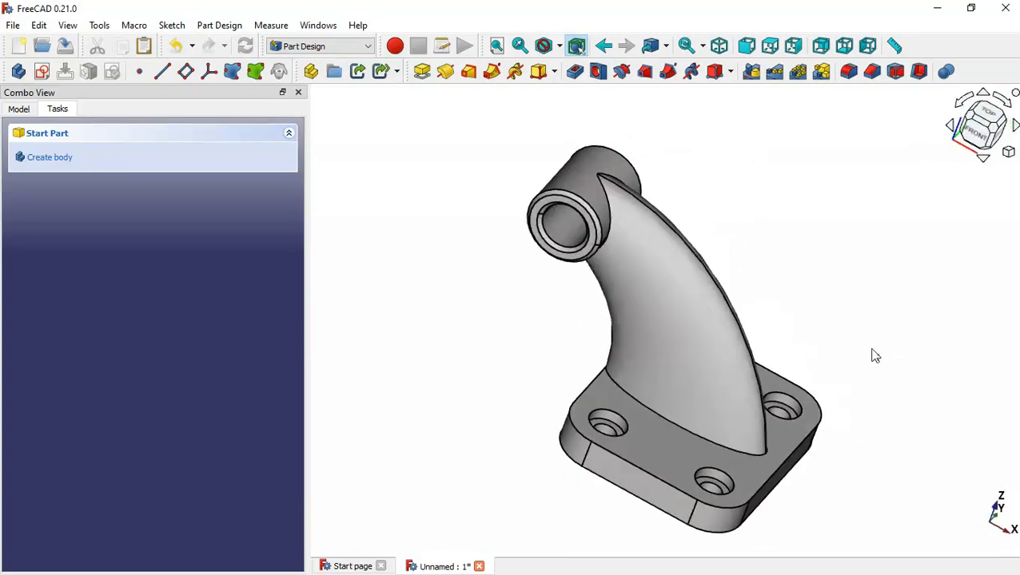
{"action": "middle_click_drag", "start_coordinate": [460, 380], "coordinate": [702, 378]}
{"action": "middle_click_drag", "start_coordinate": [881, 311], "coordinate": [547, 382]}
{"action": "middle_click_drag", "start_coordinate": [597, 444], "coordinate": [817, 403]}
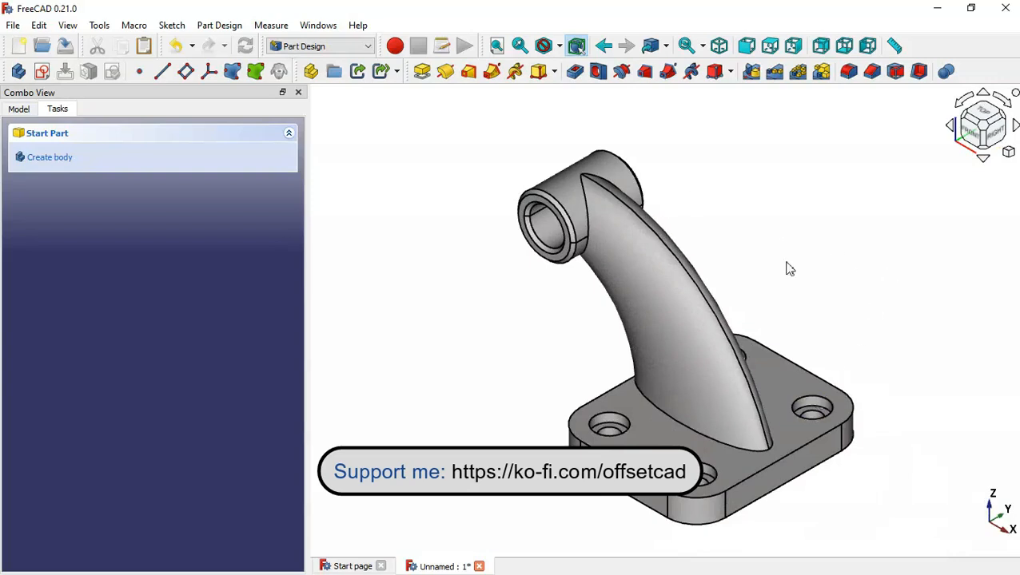